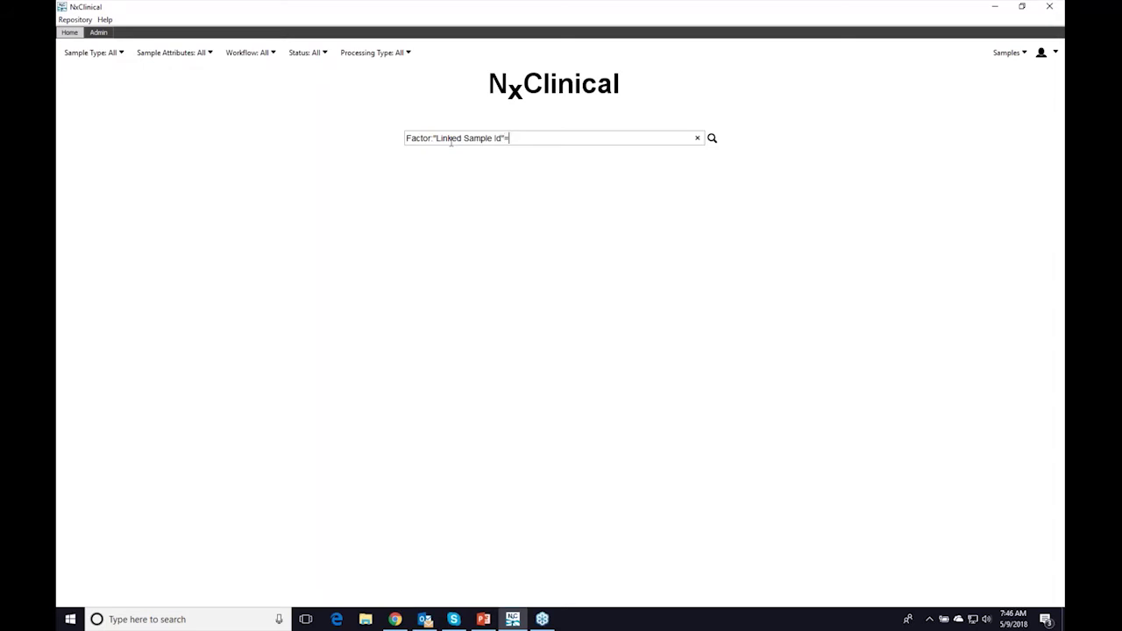
# Search the samples for those whose Linked Sample Id factor matches Erasmus*
pyautogui.write('=Ersmus*')
pyautogui.press('Return')
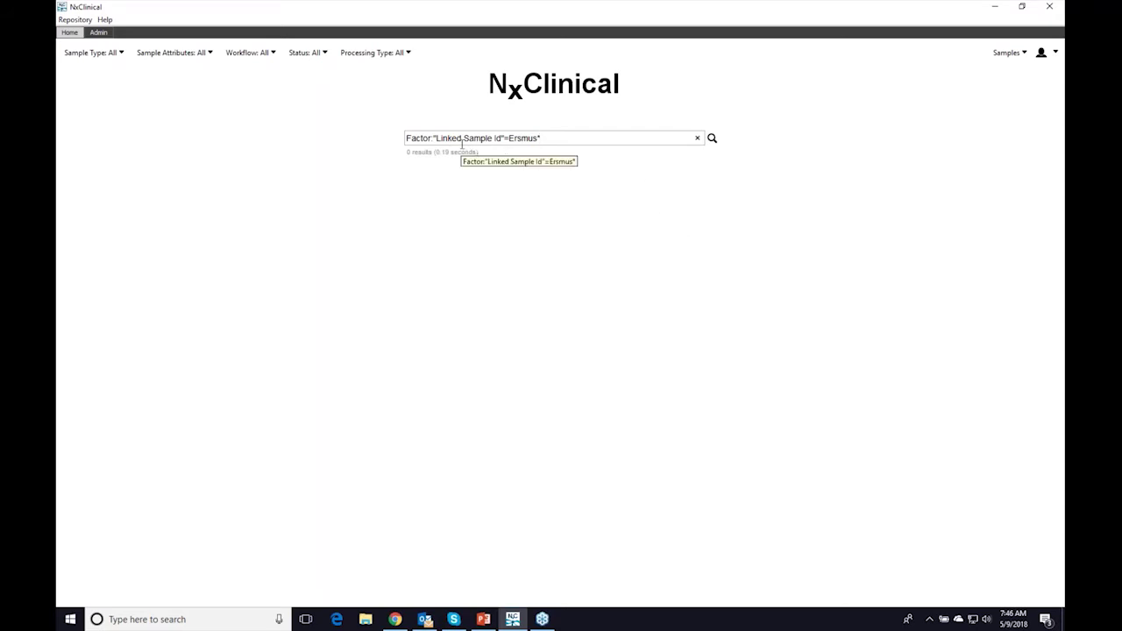
pyautogui.click(518, 138)
pyautogui.write('a')
pyautogui.press('Return')
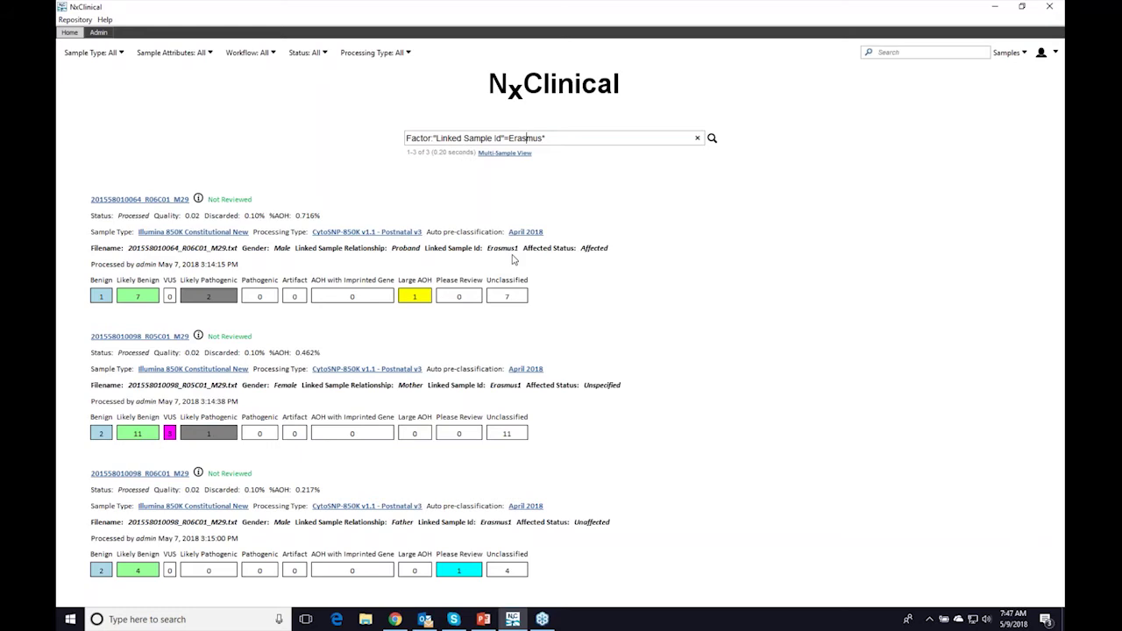
# Open the administration settings for linked samples and select the Index relationship label
pyautogui.click(98, 33)
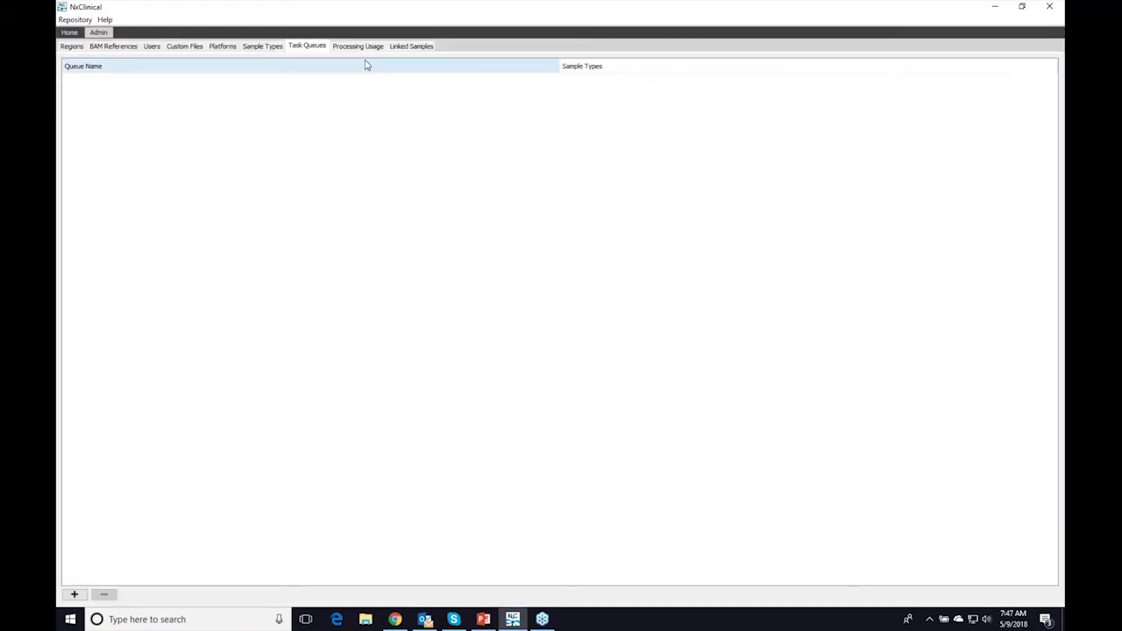
pyautogui.click(411, 47)
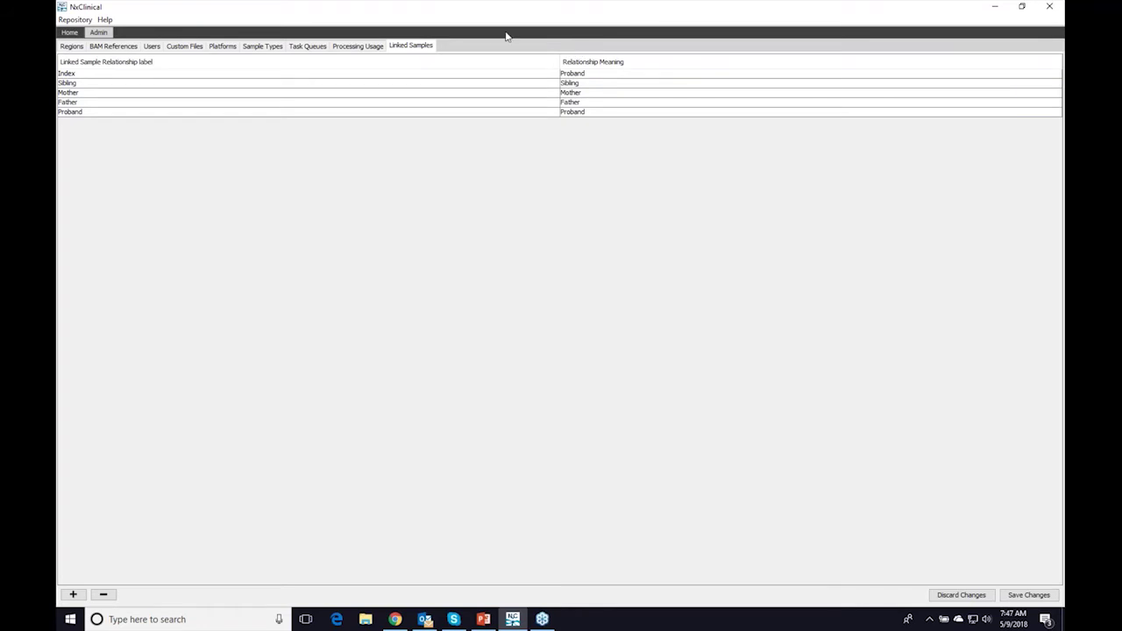
pyautogui.click(85, 76)
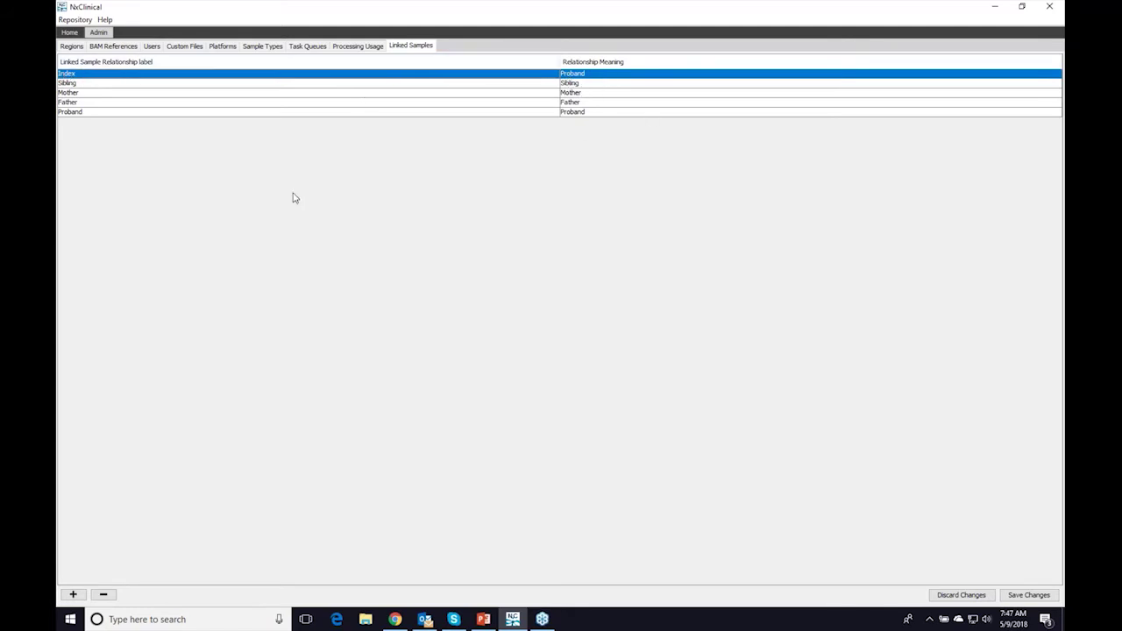
# Add a linked sample relationship labelled "Padre" with the meaning Father, and delete that row again
pyautogui.click(70, 596)
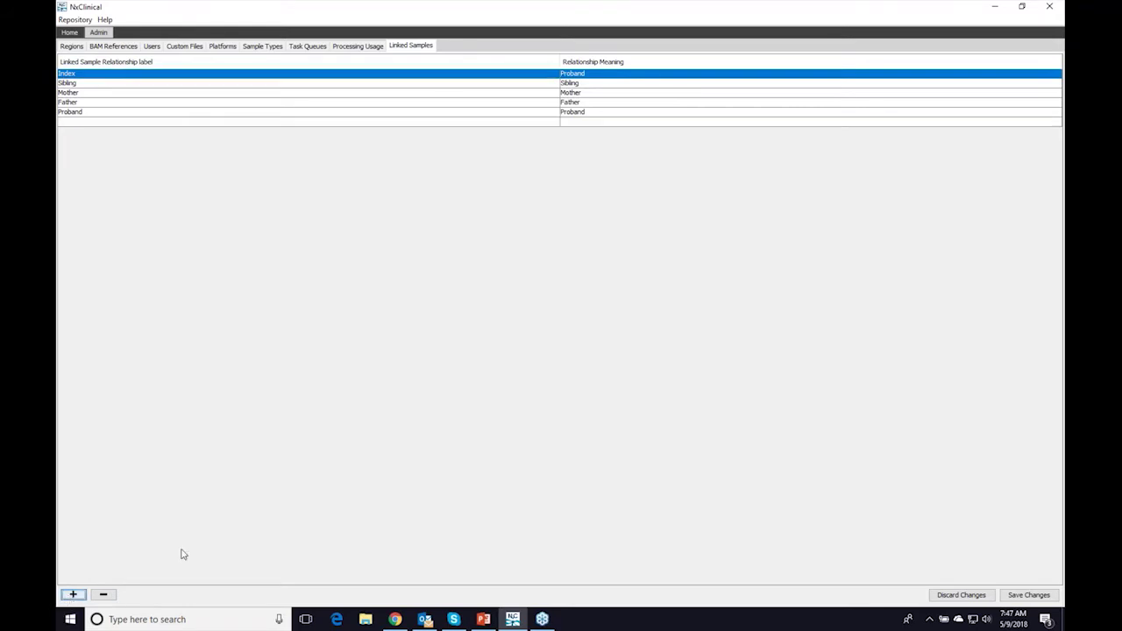
pyautogui.click(240, 123)
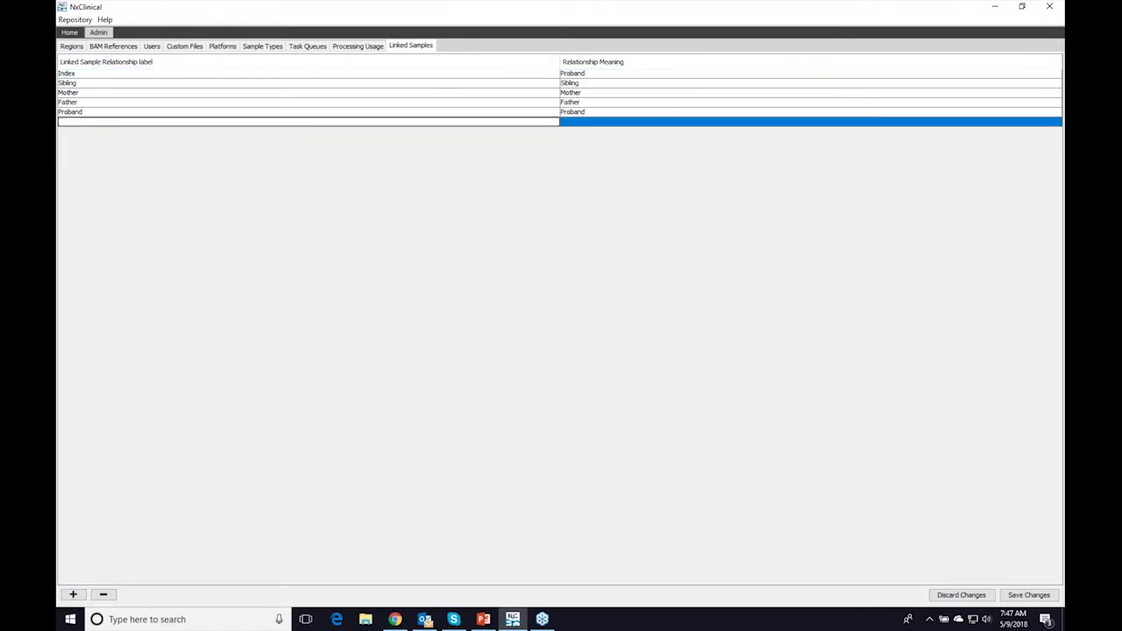
pyautogui.write('Padre')
pyautogui.click(696, 128)
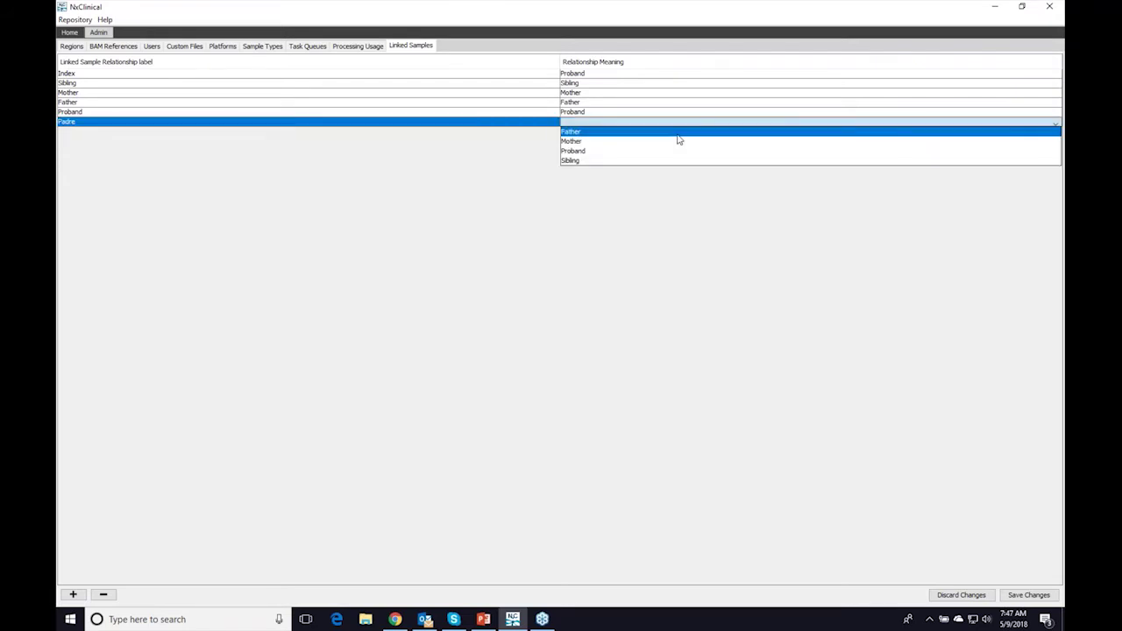
pyautogui.click(677, 134)
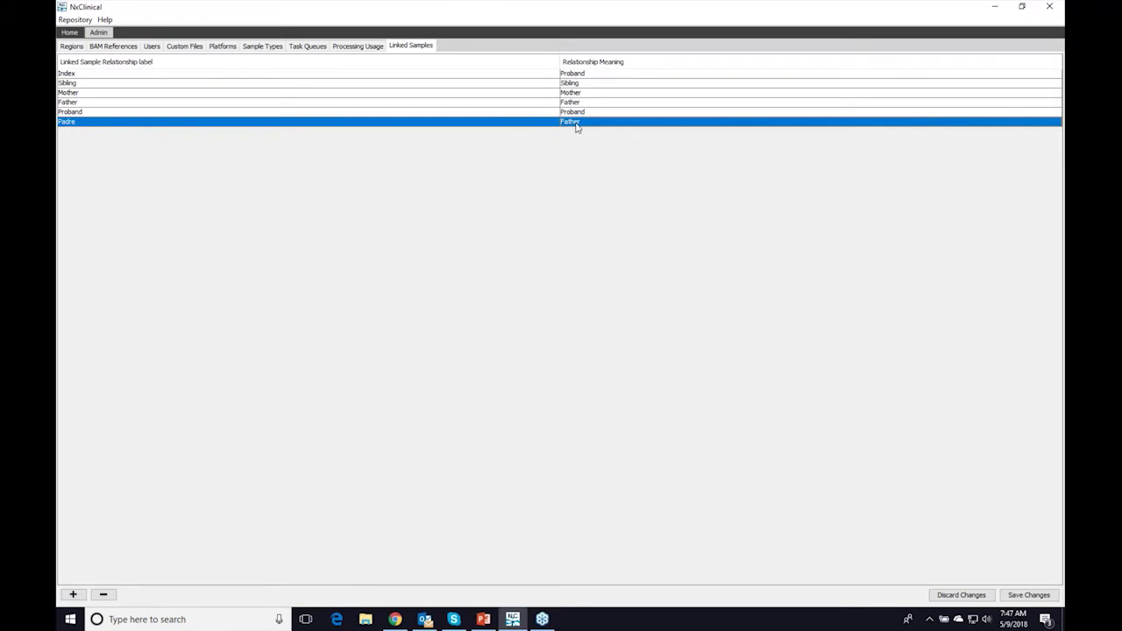
pyautogui.click(105, 595)
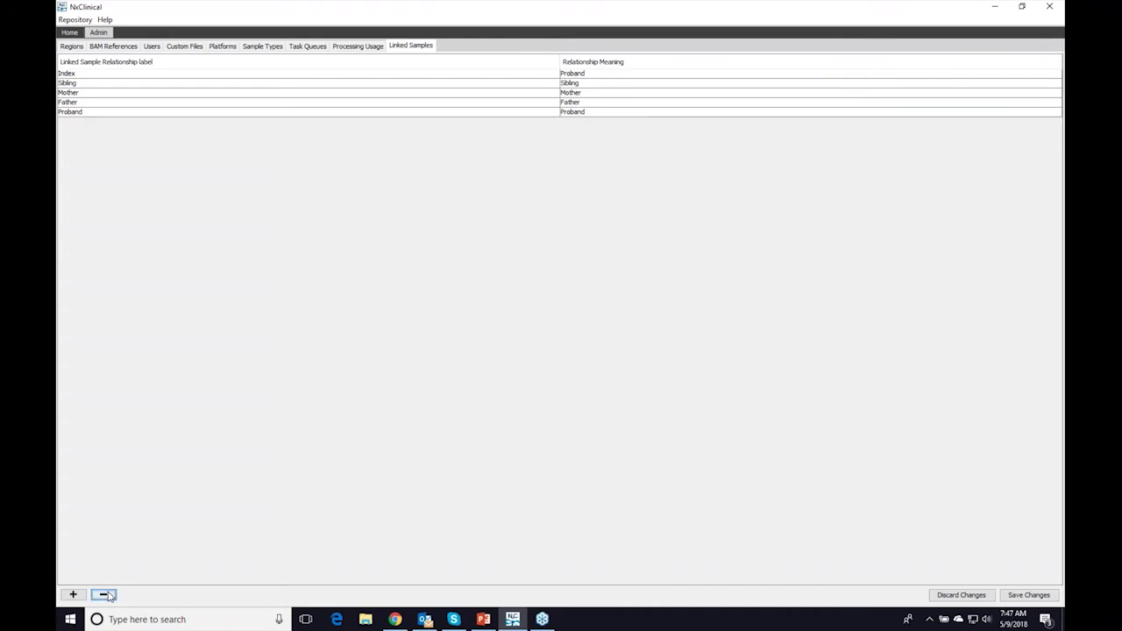
# Open the Erasmus1 proband sample from the search results and display chromosome 3 in detail
pyautogui.click(70, 33)
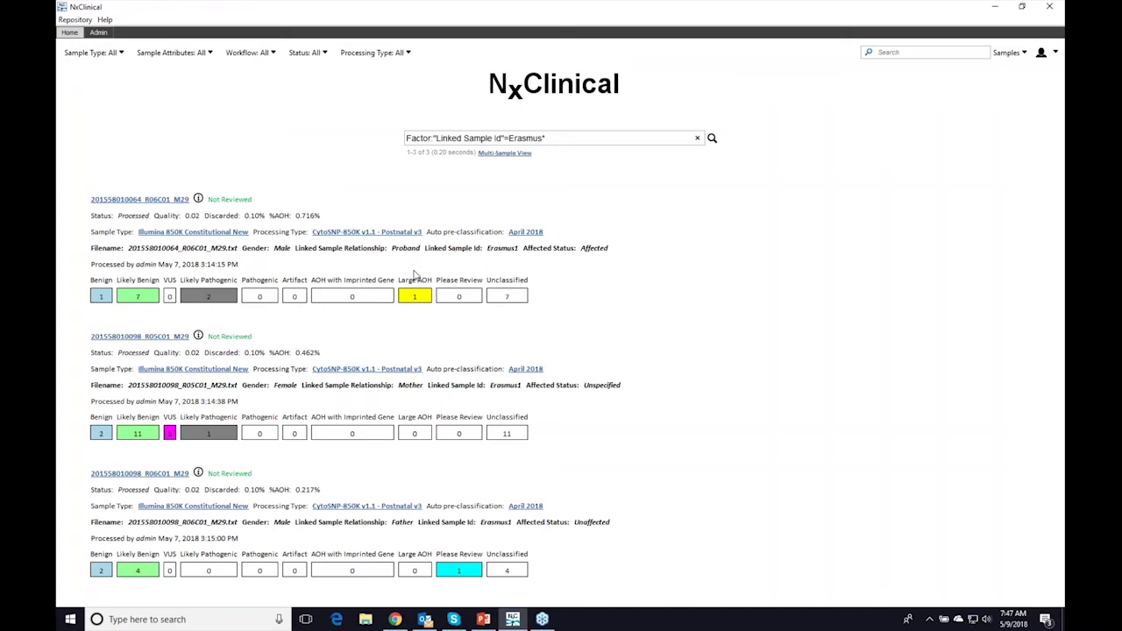
pyautogui.click(156, 200)
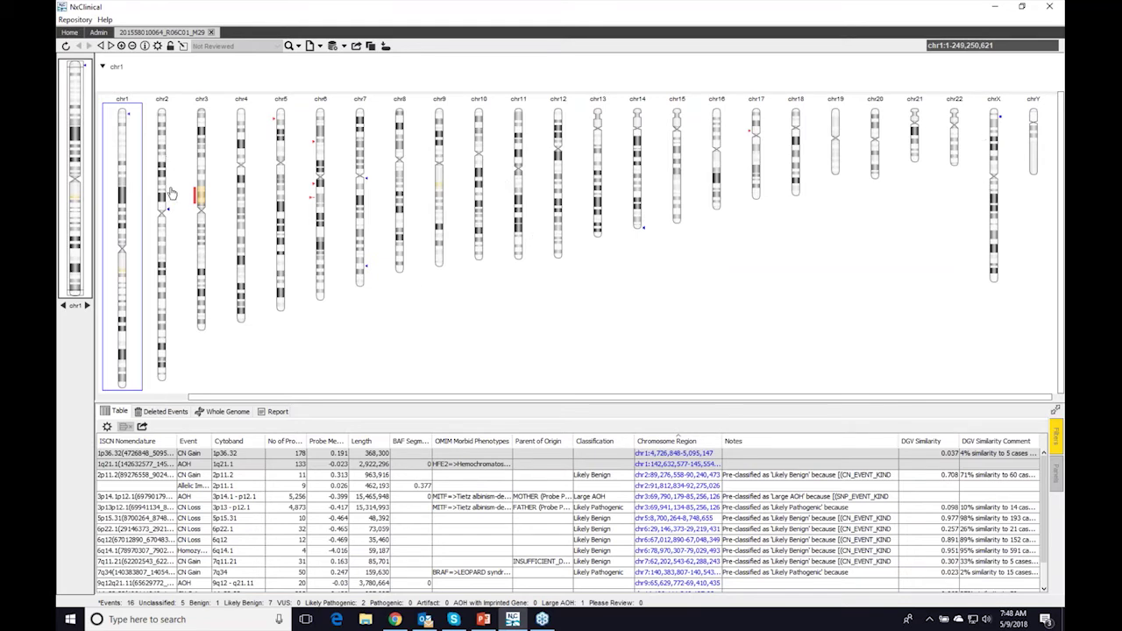
pyautogui.click(205, 231)
pyautogui.doubleClick(204, 230)
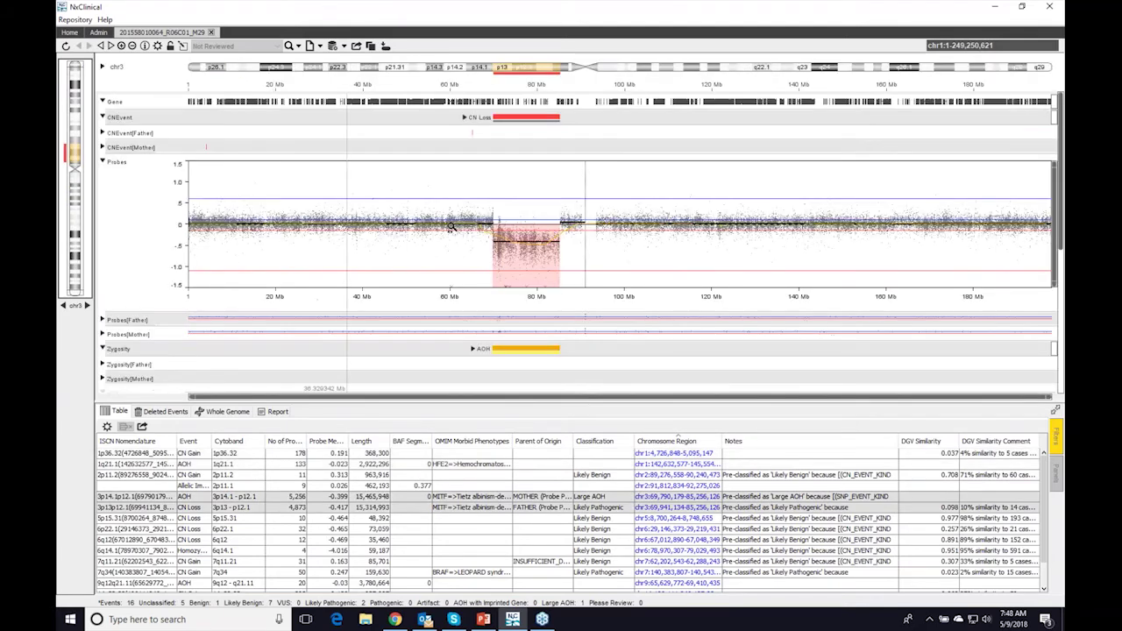
# Examine the 3p13-p12.1 CN Loss with the proband's and parents' BAF tracks, and jump to the 7q11.21 CN Gain
pyautogui.scroll(-1, 621, 237)
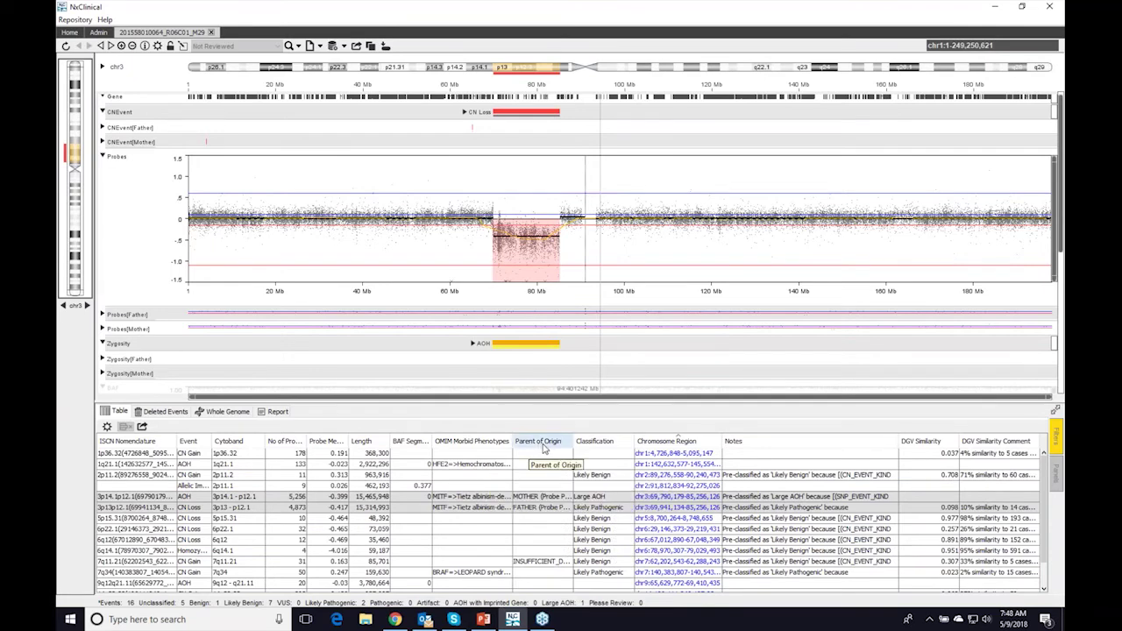
pyautogui.click(559, 513)
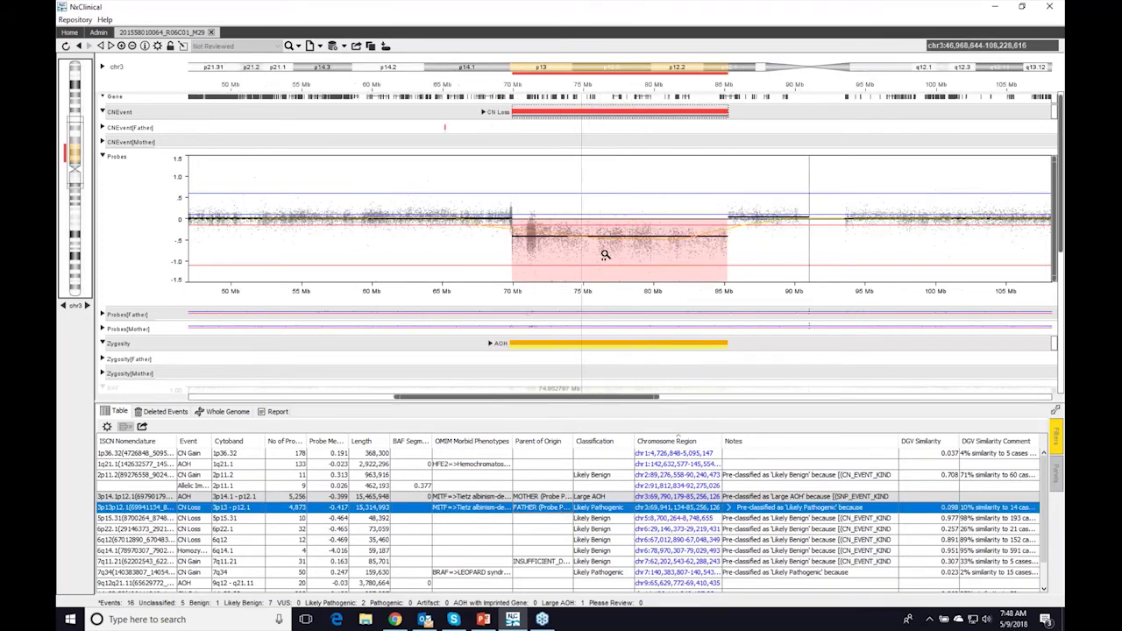
pyautogui.moveTo(1063, 213); pyautogui.dragTo(1063, 344)
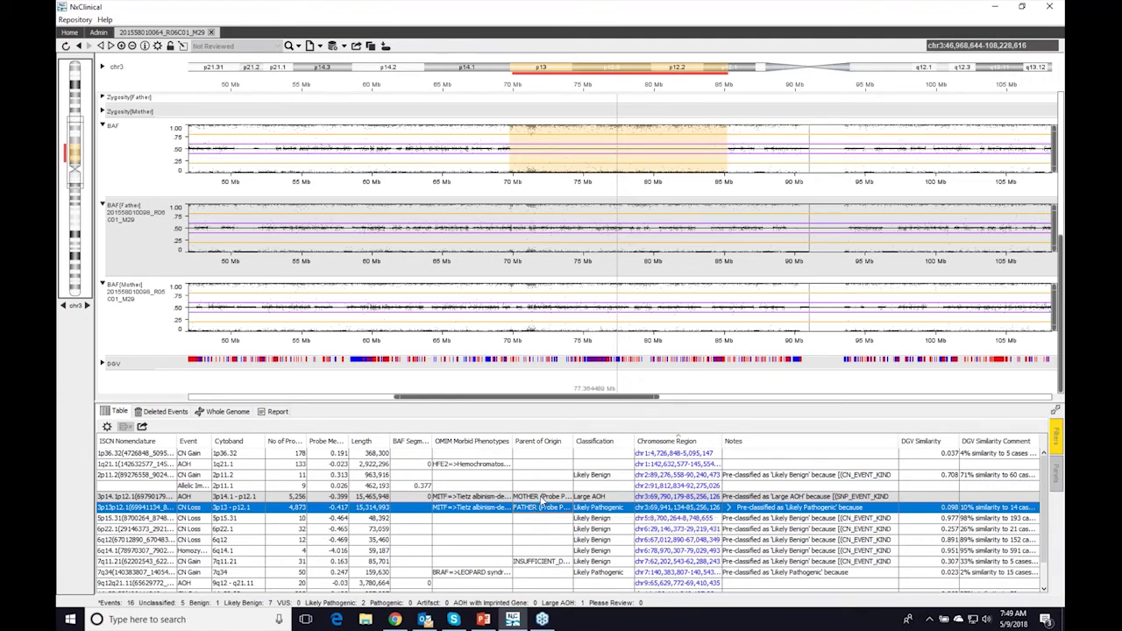
pyautogui.scroll(1, 622, 249)
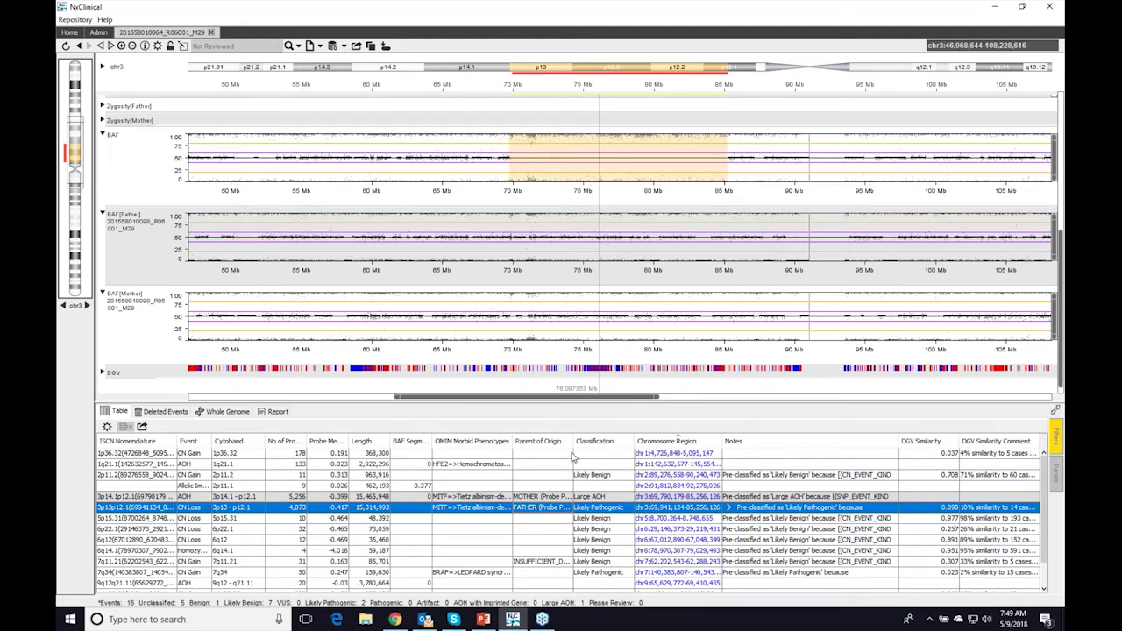
pyautogui.click(530, 568)
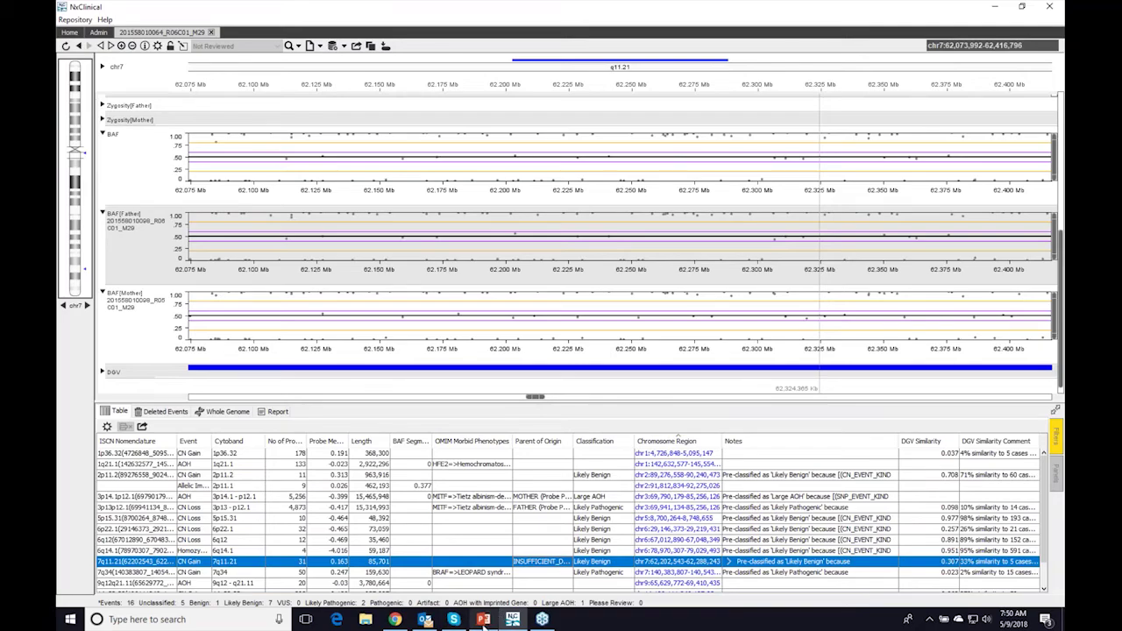
# Switch to PowerPoint, present the "Parent of Origin Calculation" and "Filter with More Confidence" slides, and return to NxClinical
pyautogui.click(483, 619)
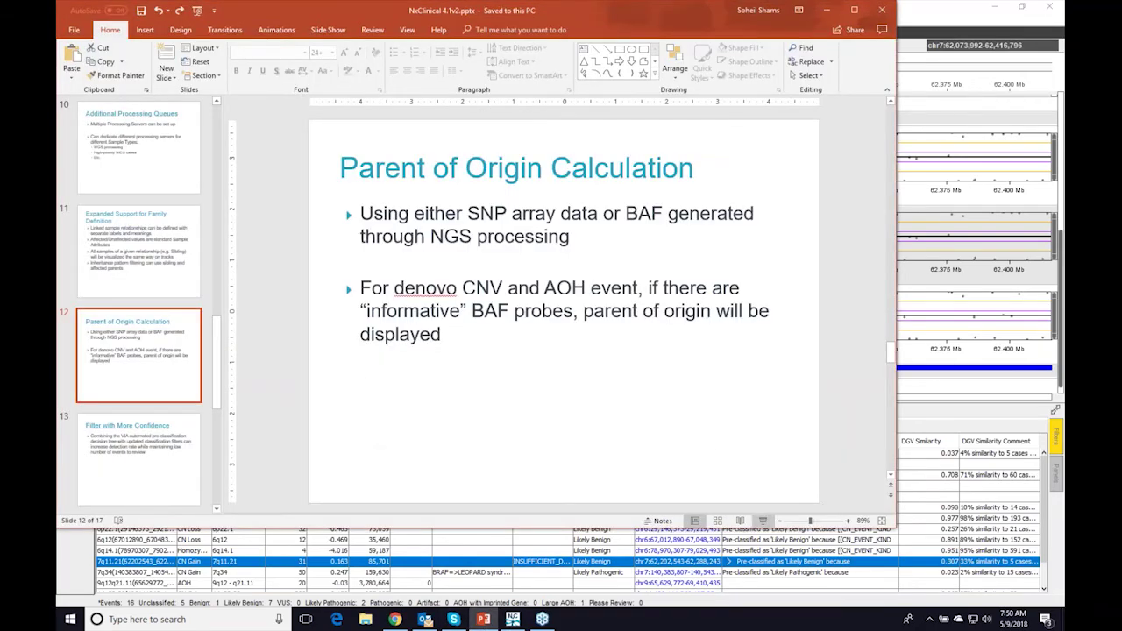
pyautogui.click(763, 520)
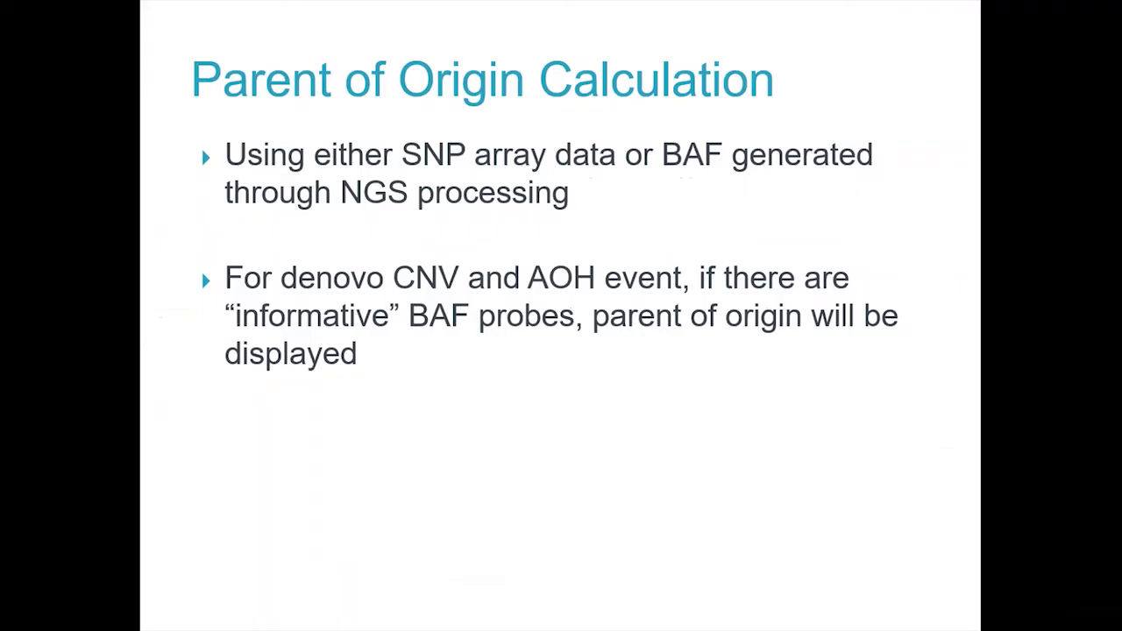
pyautogui.click(685, 355)
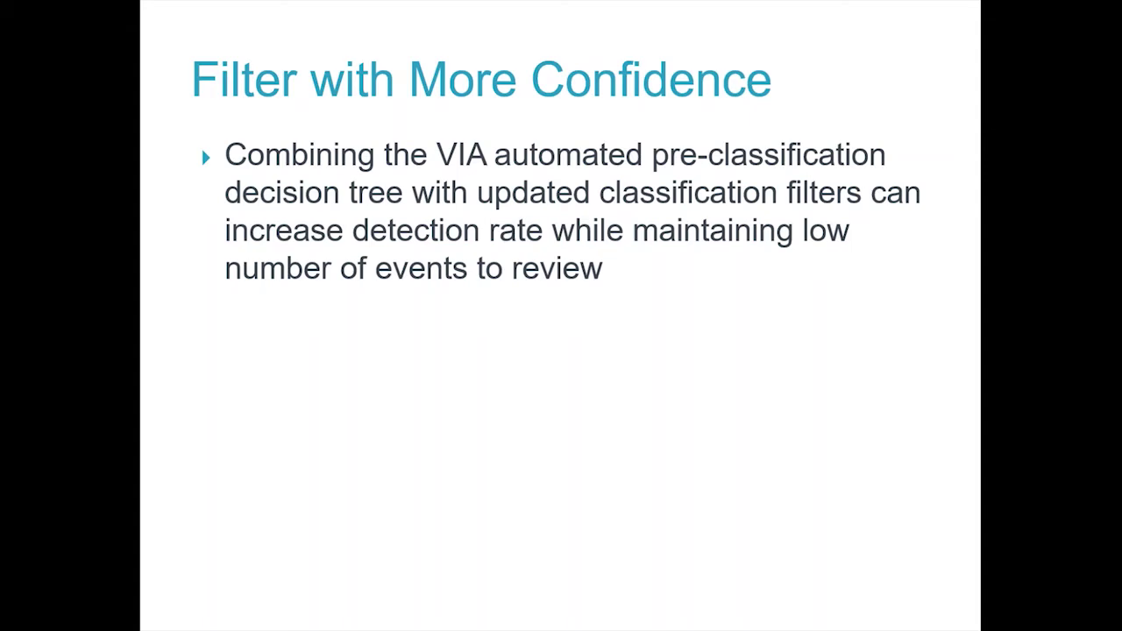
pyautogui.press('Escape')
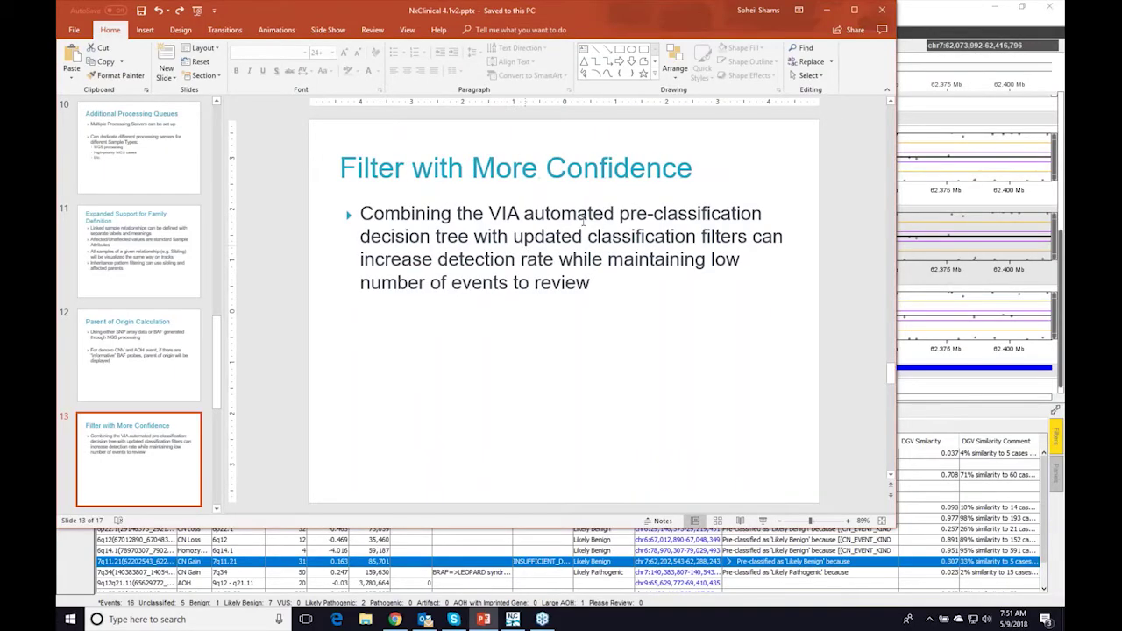
pyautogui.click(928, 16)
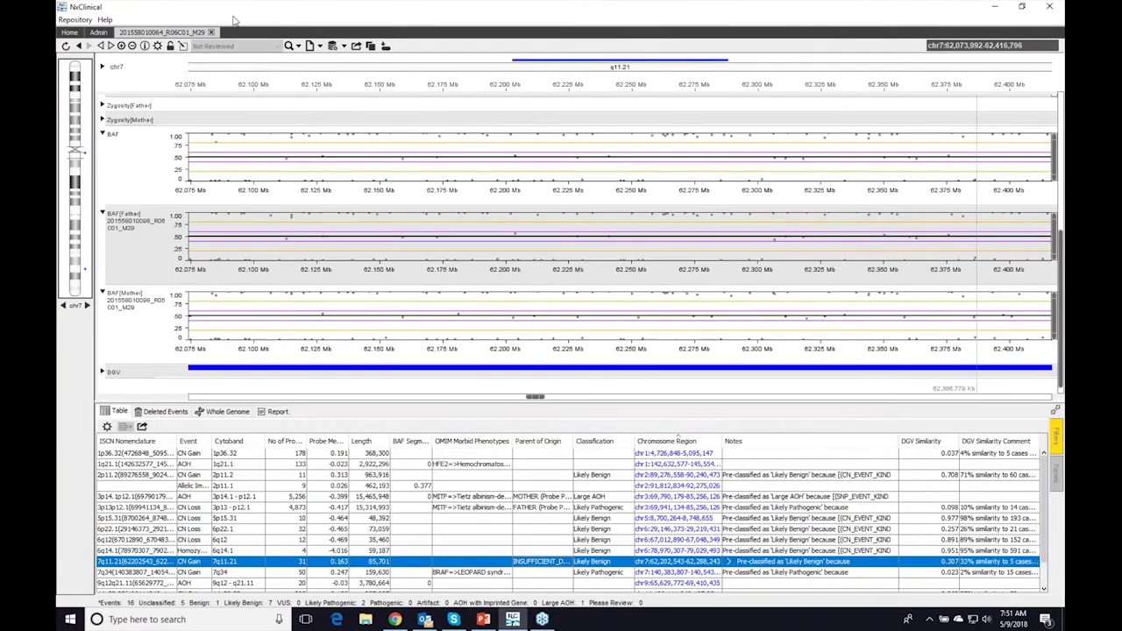
# Close the proband sample and search the samples for bl*
pyautogui.click(207, 35)
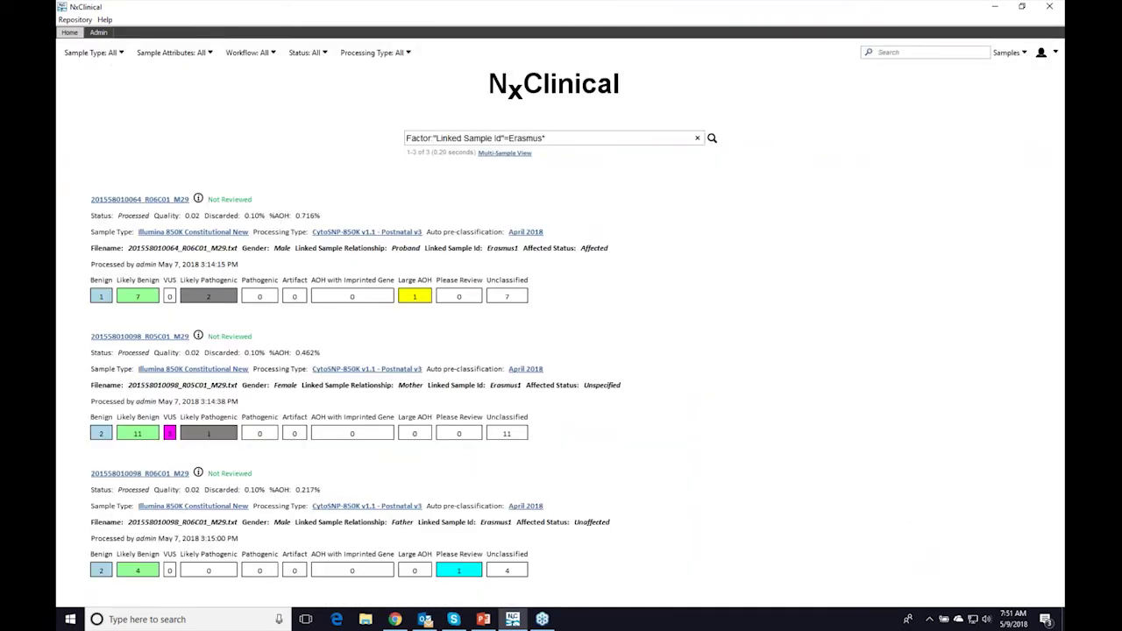
pyautogui.click(698, 137)
pyautogui.write('bl')
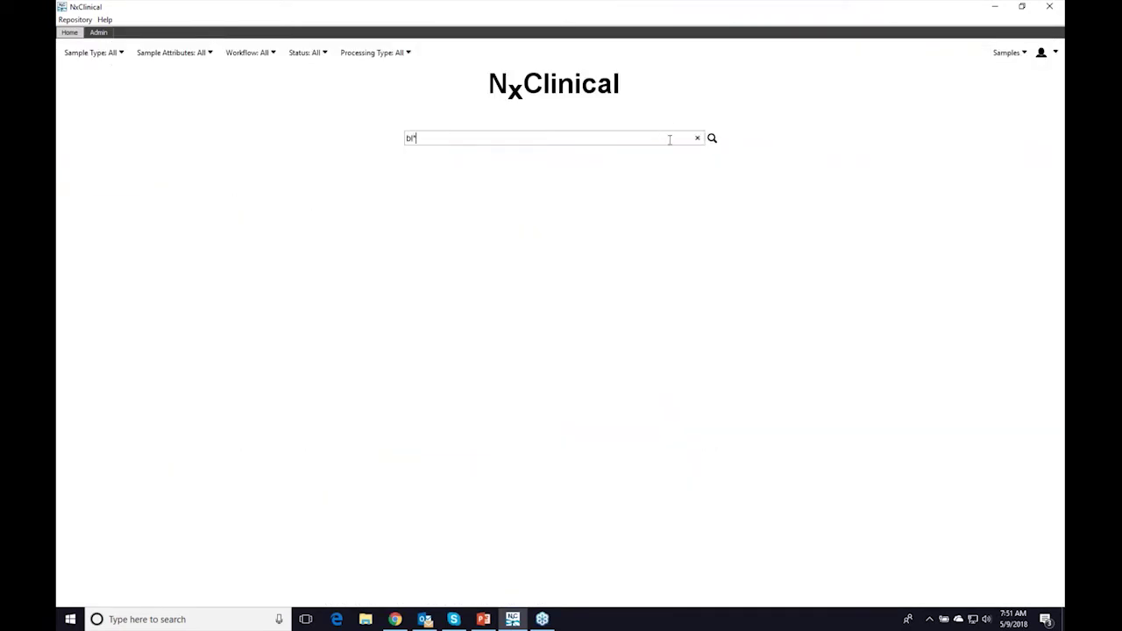
pyautogui.press('Return')
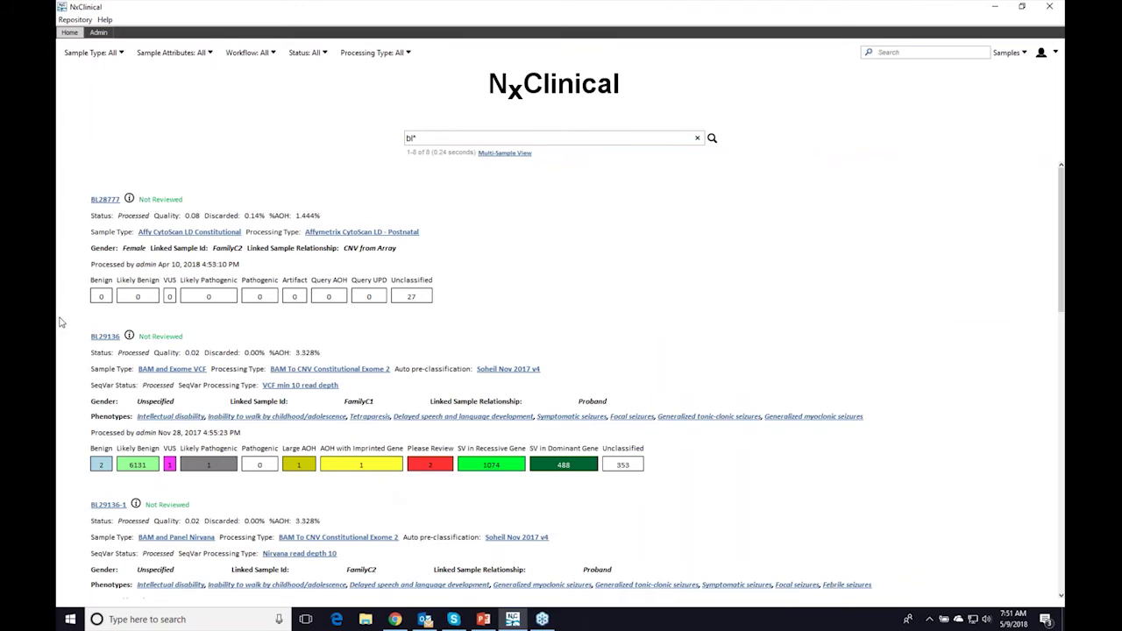
# Open sample BL29136, with a taller event table and the event filters shown beside it
pyautogui.click(96, 338)
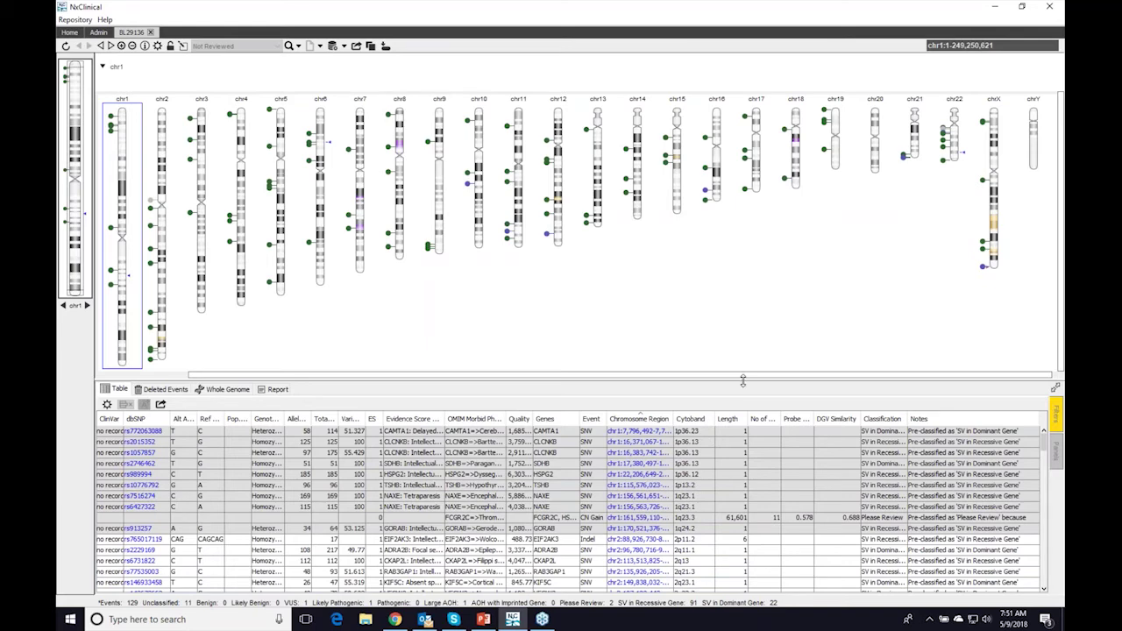
pyautogui.moveTo(744, 379); pyautogui.dragTo(741, 359)
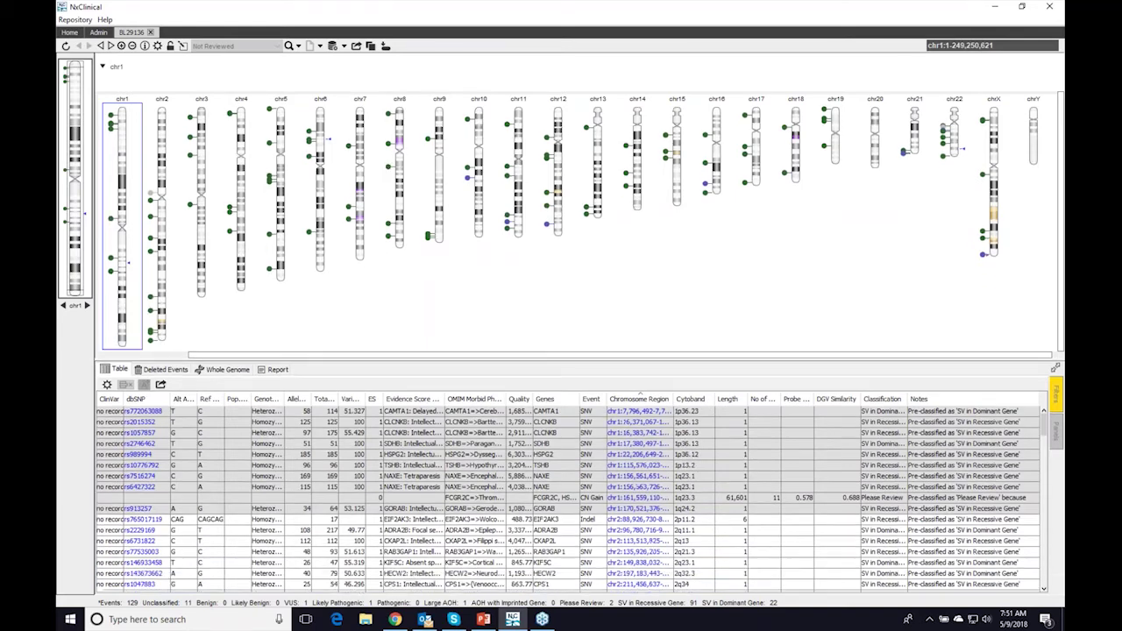
pyautogui.click(1057, 399)
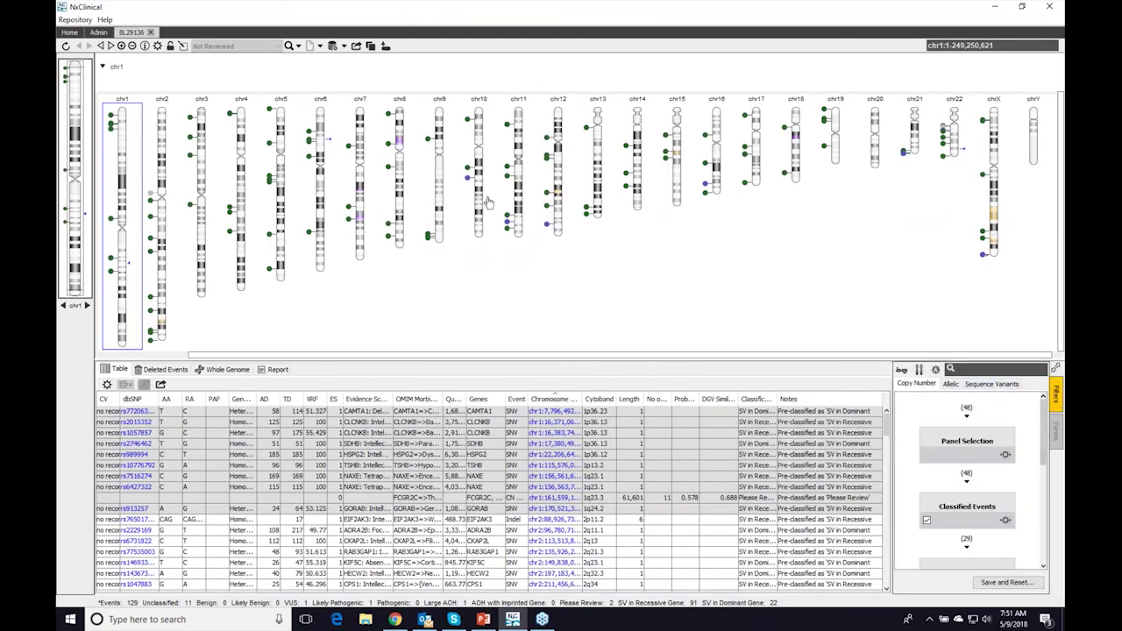
# View the whole-genome plot of BL29136 and restrict the event table to copy number events
pyautogui.click(219, 371)
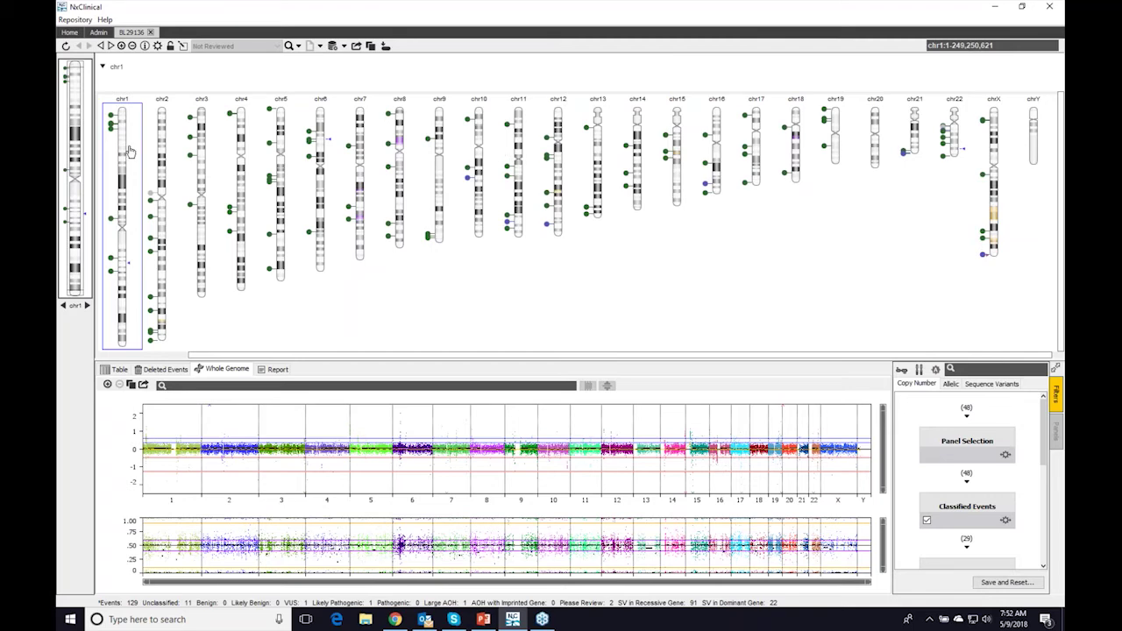
pyautogui.click(936, 370)
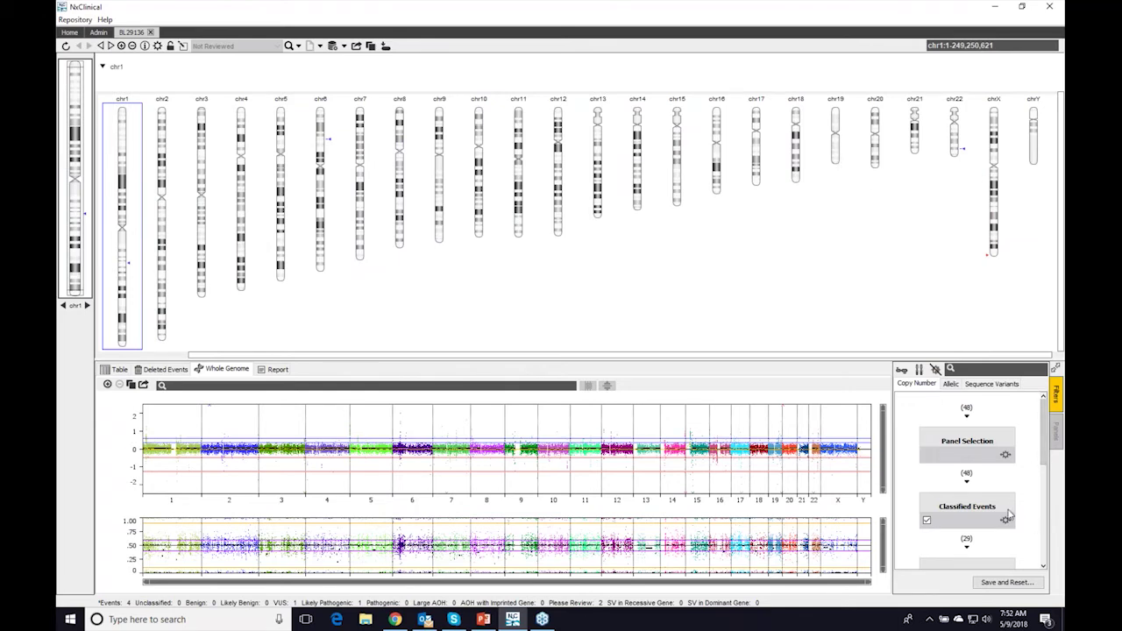
pyautogui.click(119, 369)
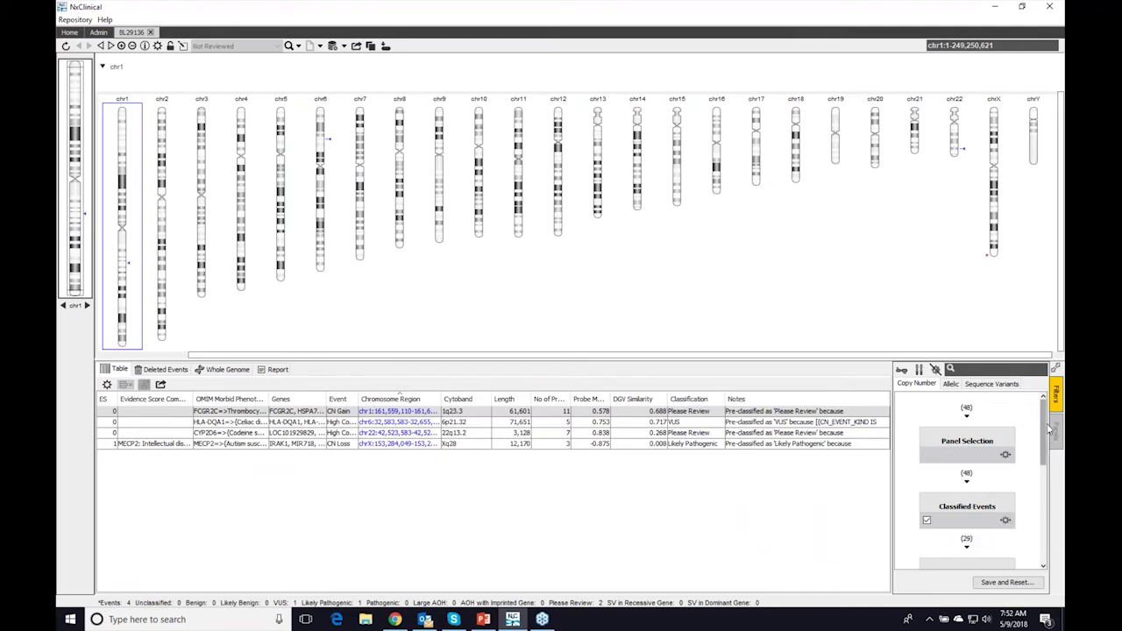
# Review the parameters of the Classified Events copy number filter and disable that filter
pyautogui.click(1006, 522)
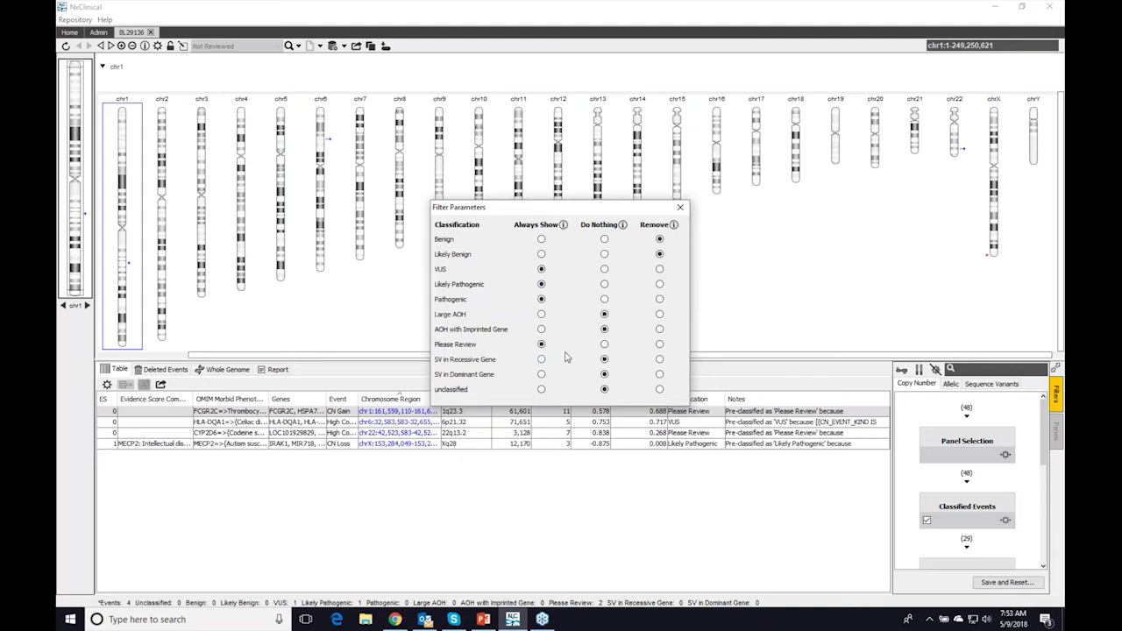
pyautogui.click(680, 209)
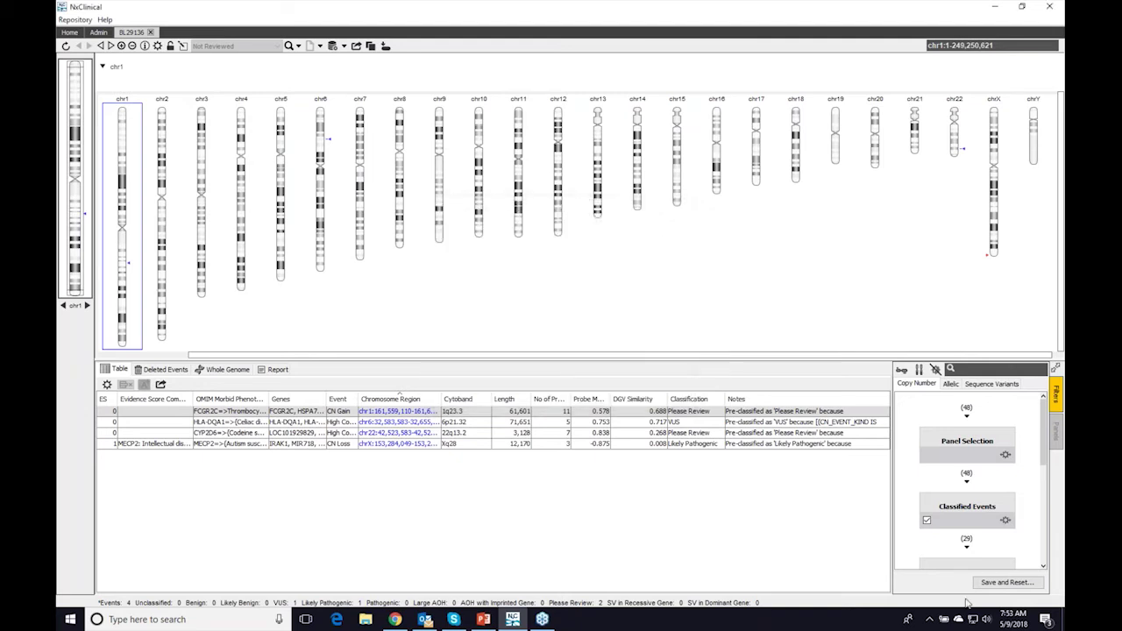
pyautogui.click(926, 520)
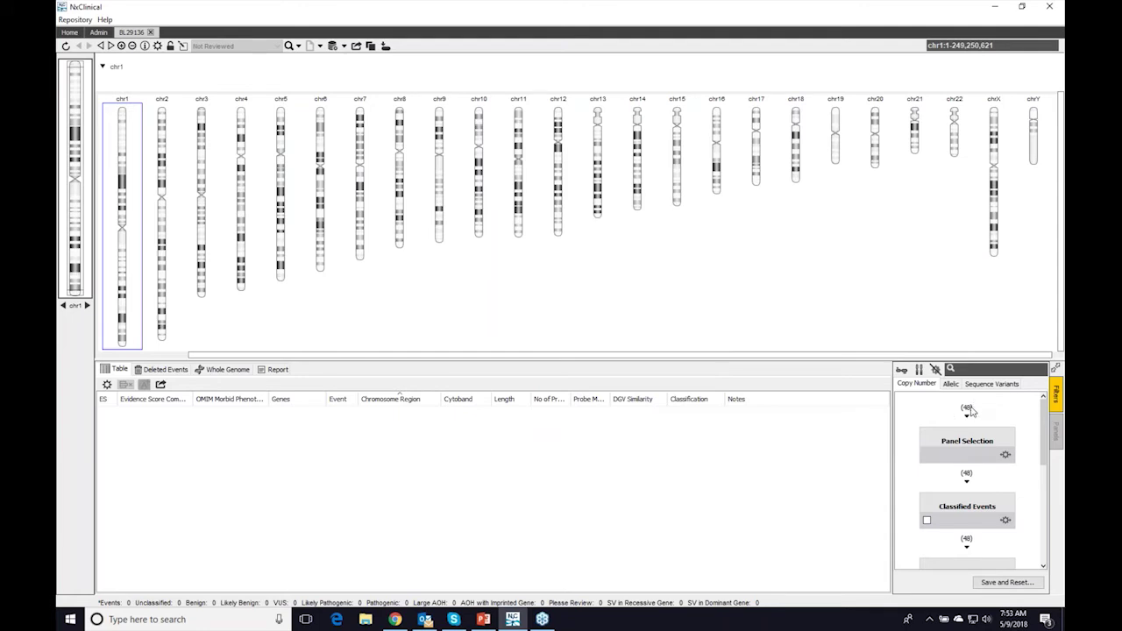
# Review the gain and loss size thresholds of the Size / No. of Probes copy number filter
pyautogui.scroll(-1, 970, 411)
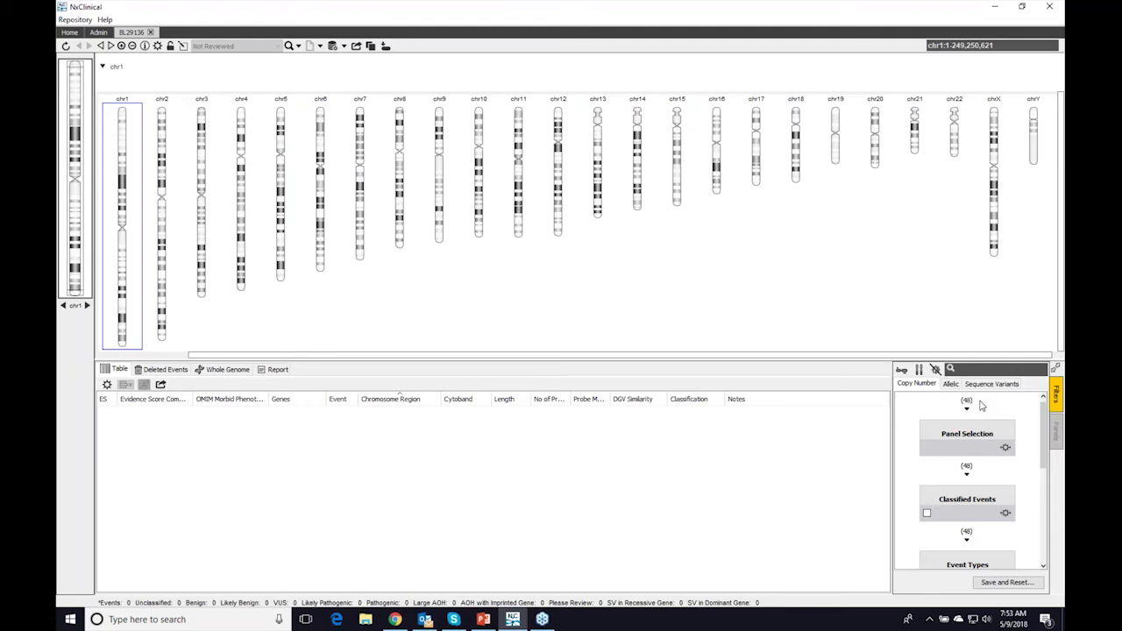
pyautogui.scroll(-1, 981, 404)
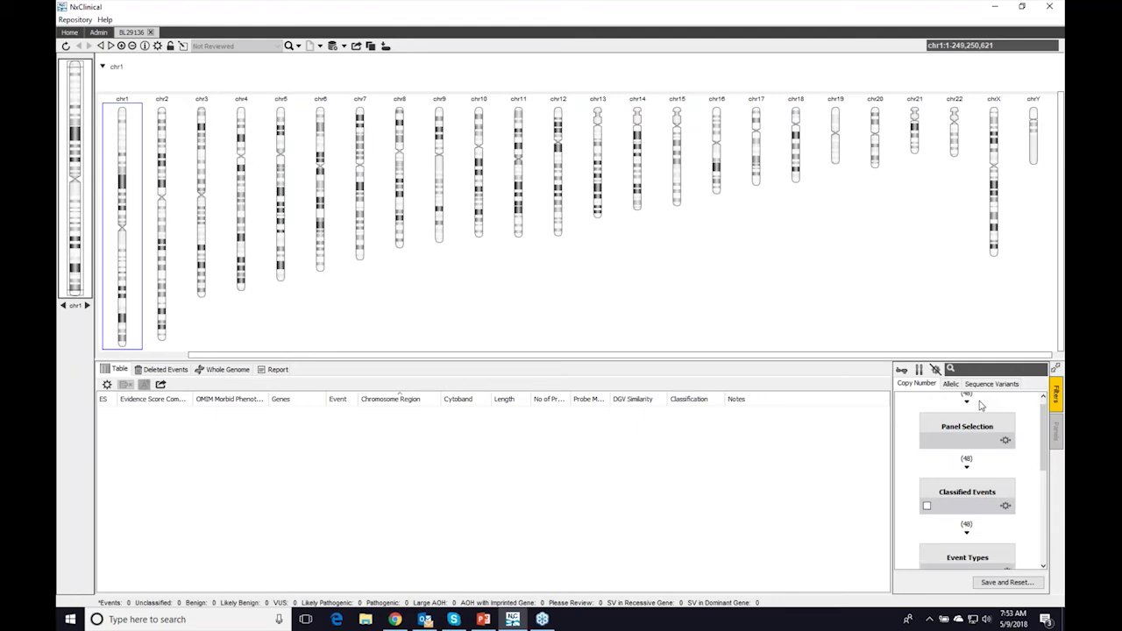
pyautogui.scroll(-1, 980, 408)
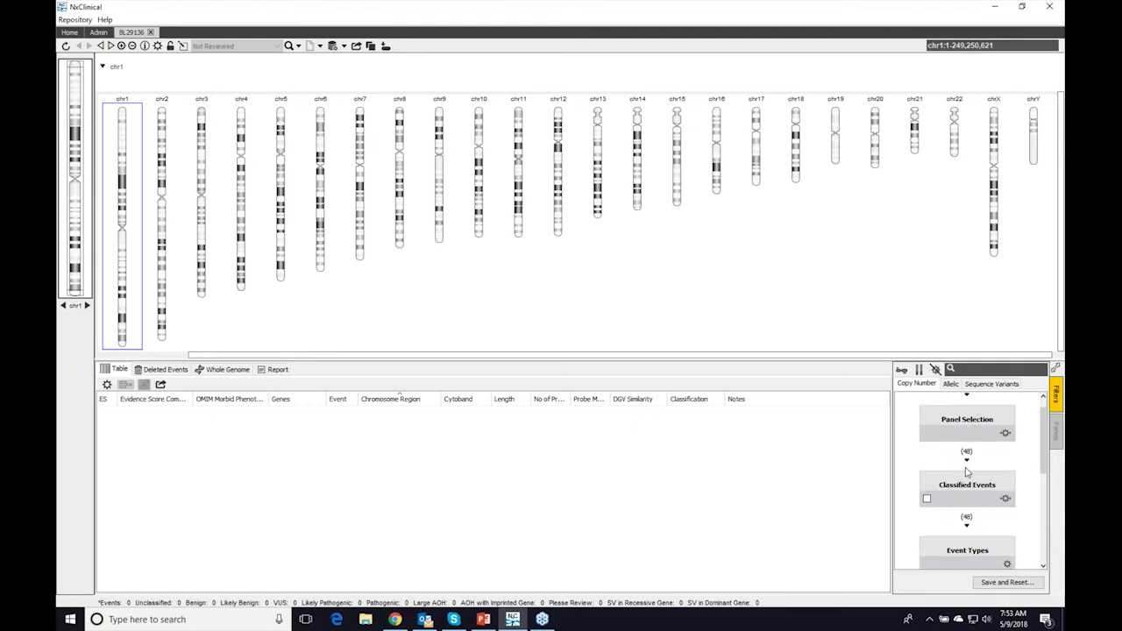
pyautogui.scroll(-3, 967, 473)
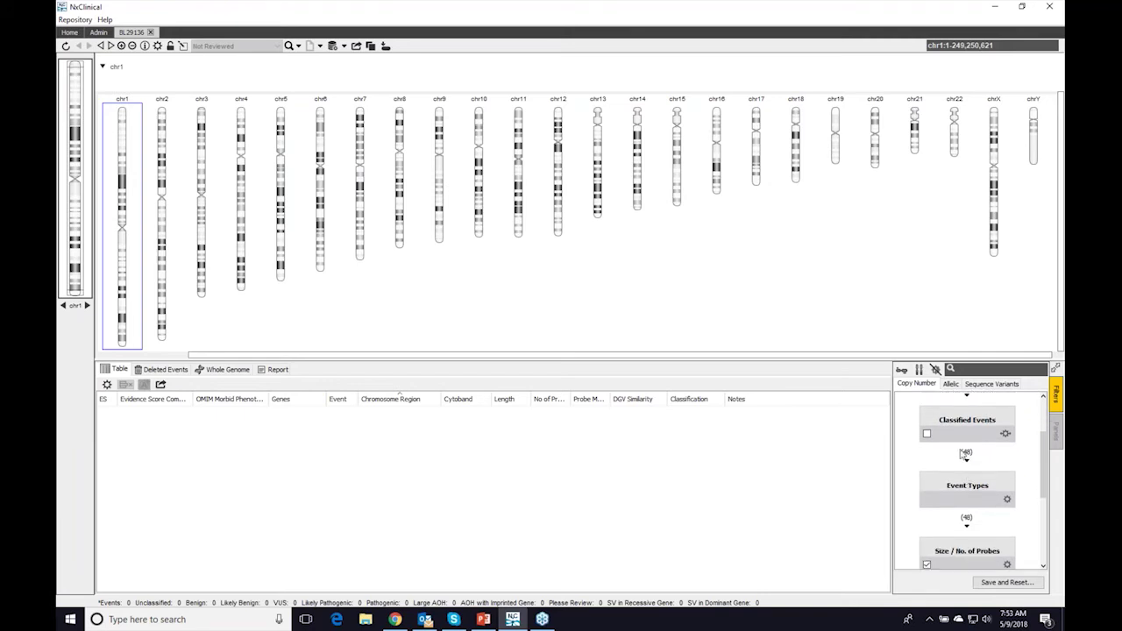
pyautogui.scroll(-3, 963, 522)
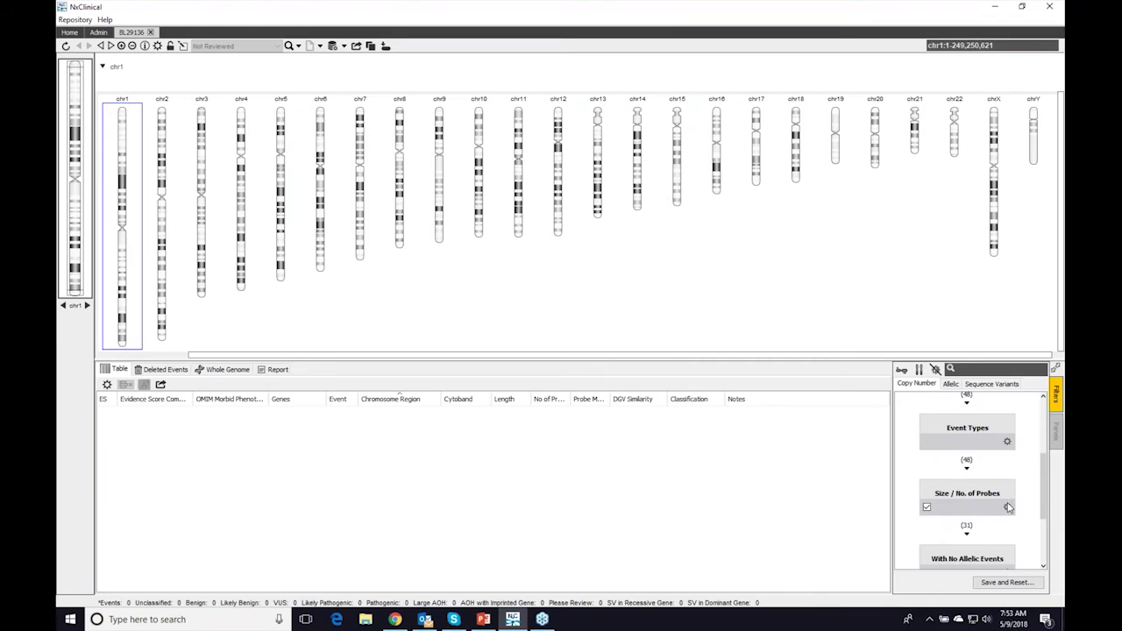
pyautogui.click(1008, 508)
pyautogui.click(463, 287)
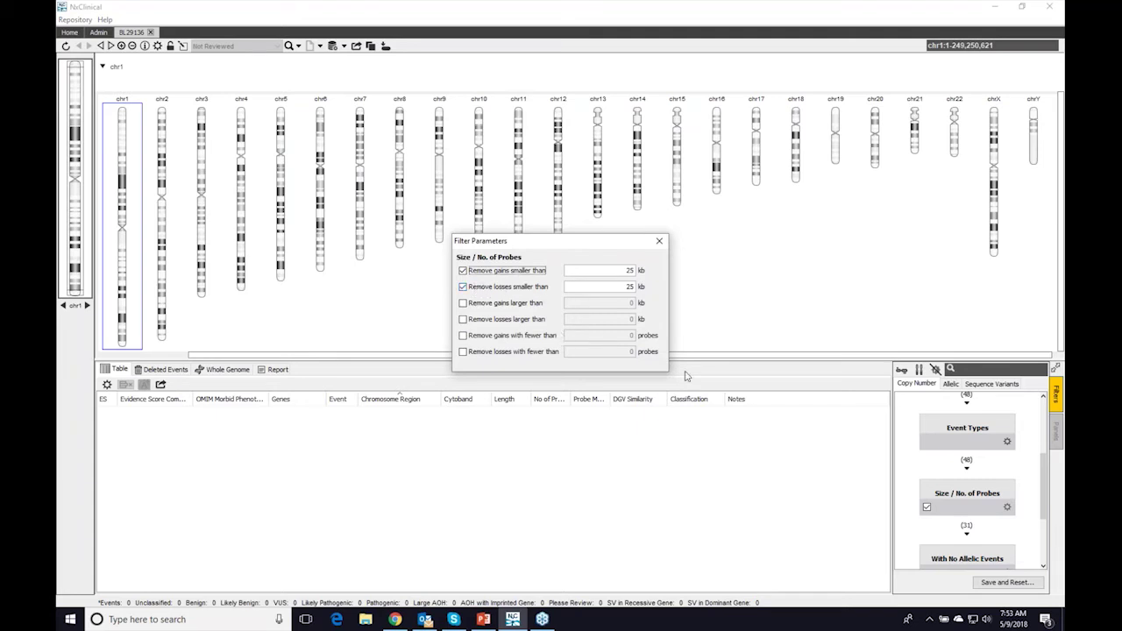
pyautogui.click(662, 243)
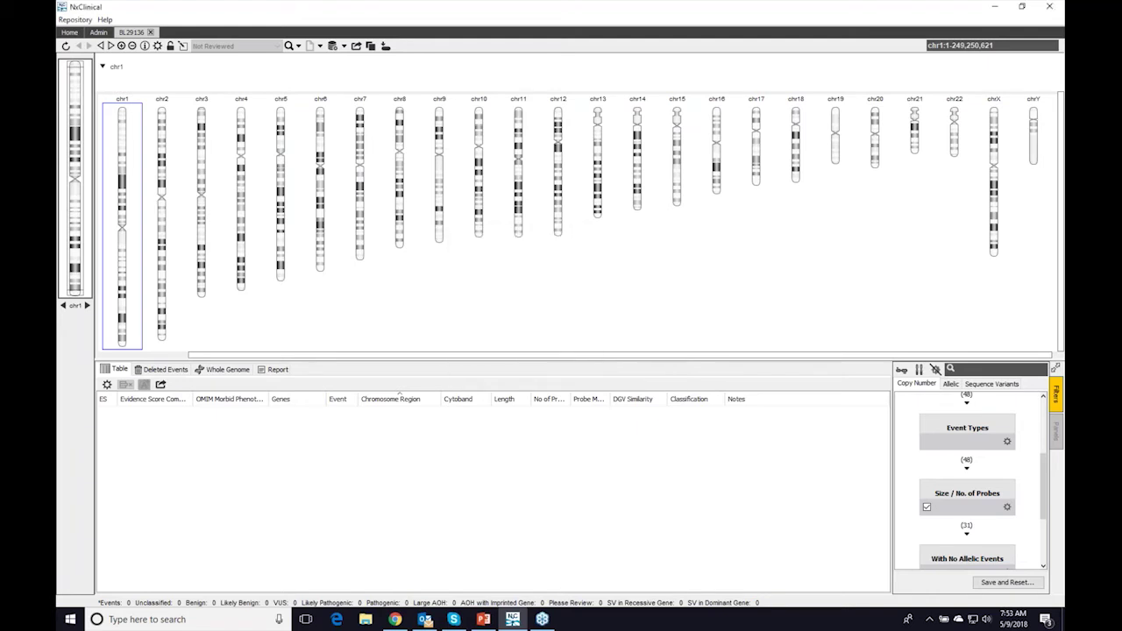
# Disable the Evidence Score filter to view the events it hides, and re-enable it
pyautogui.scroll(-1, 929, 504)
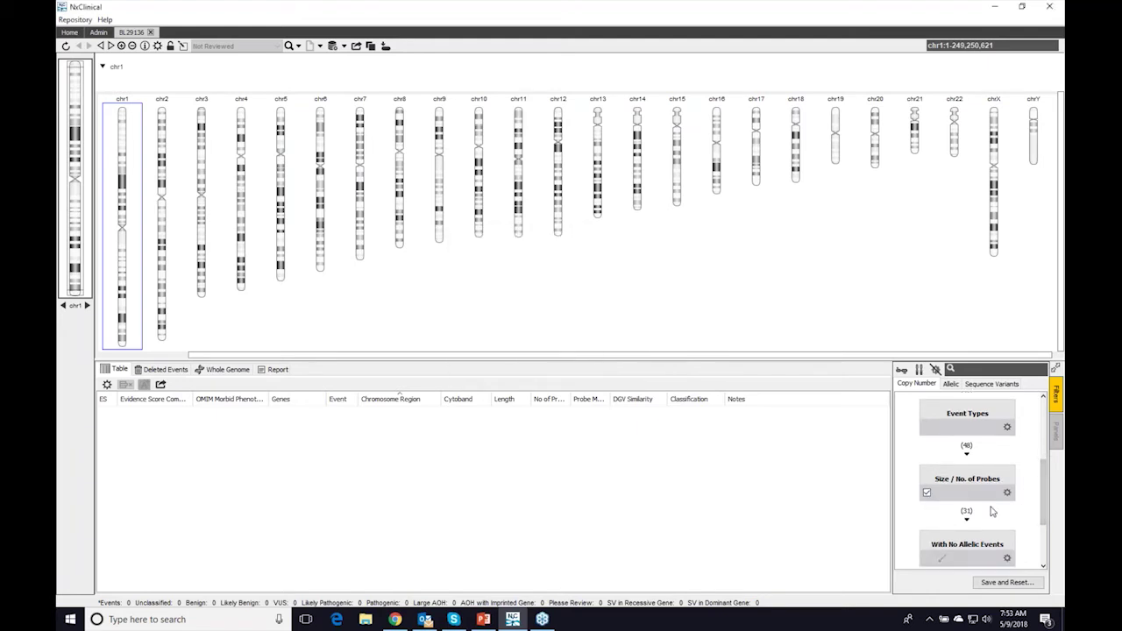
pyautogui.scroll(-1, 958, 481)
pyautogui.scroll(-1, 965, 496)
pyautogui.scroll(-1, 965, 496)
pyautogui.scroll(-3, 956, 471)
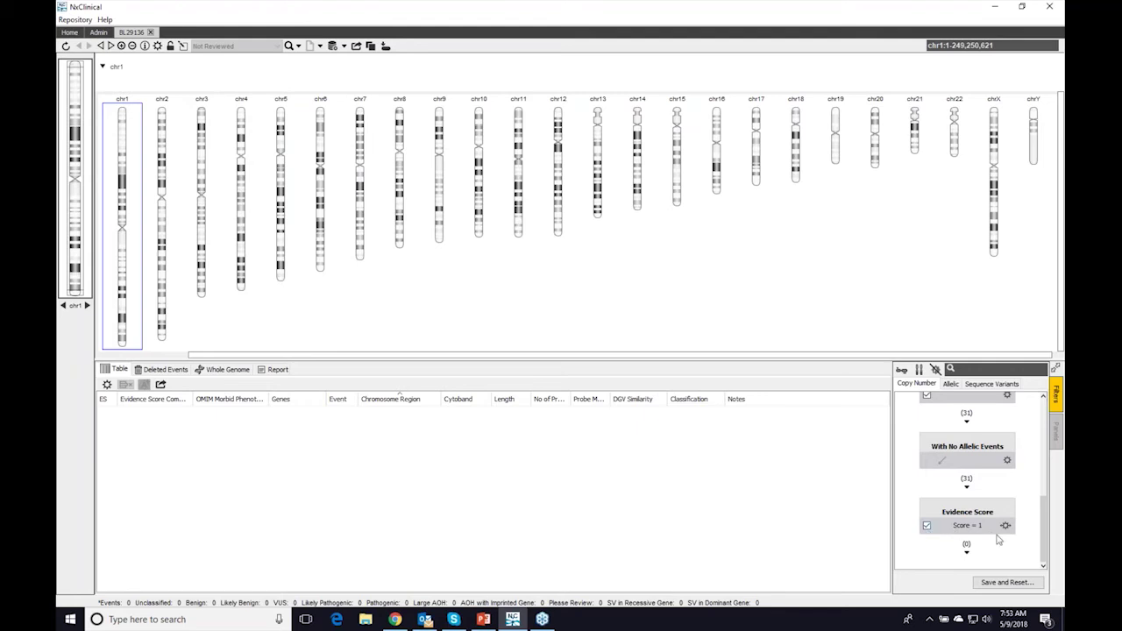
pyautogui.click(927, 526)
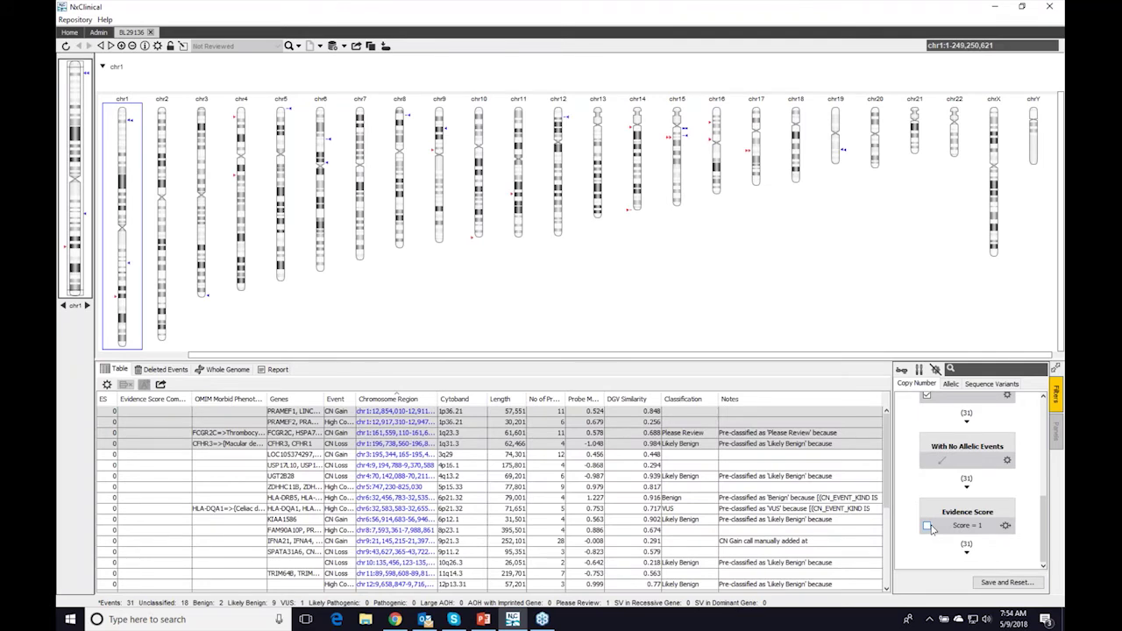
pyautogui.click(927, 526)
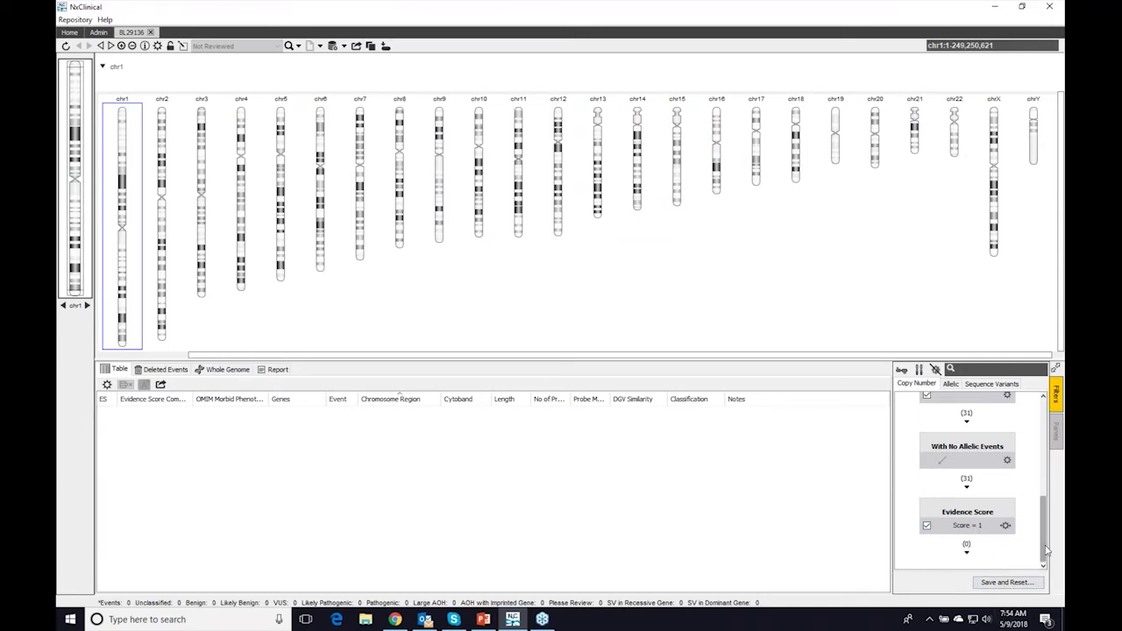
# Set Skype to Do Not Disturb and enable the Classified Events copy number filter for sample BL29136
pyautogui.moveTo(1043, 551); pyautogui.dragTo(1048, 458)
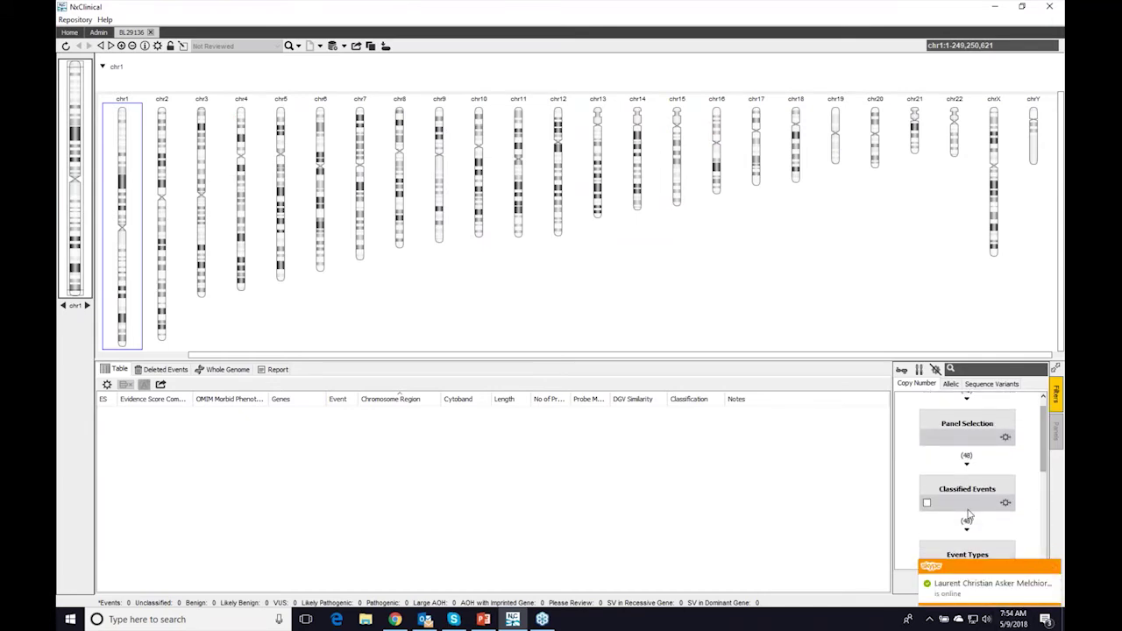
pyautogui.click(462, 615)
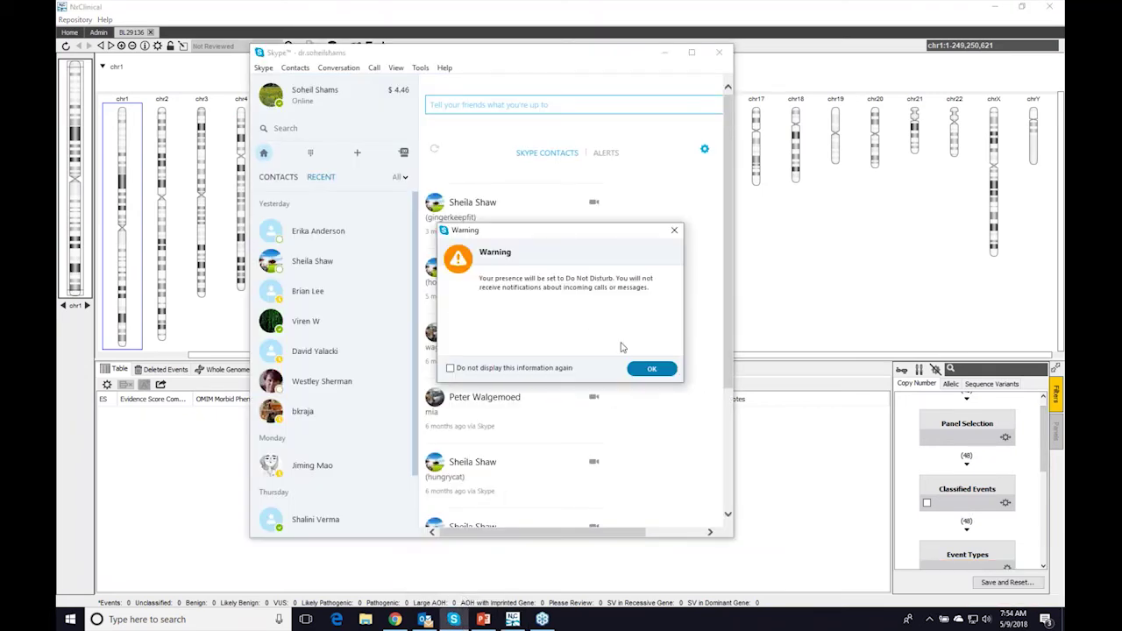
pyautogui.click(649, 368)
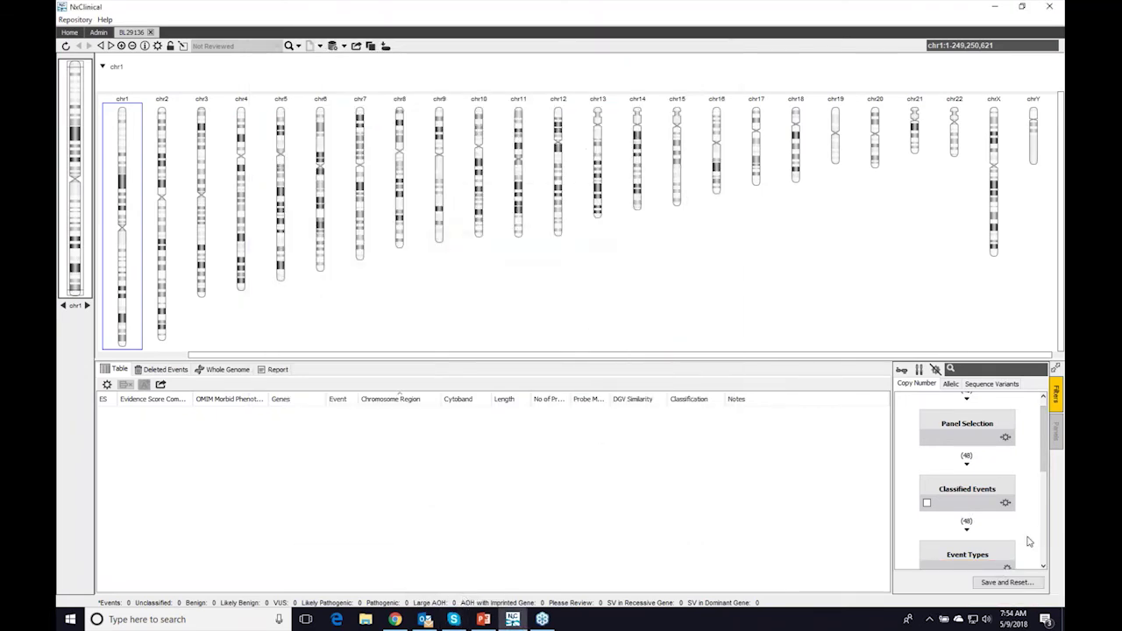
pyautogui.click(927, 504)
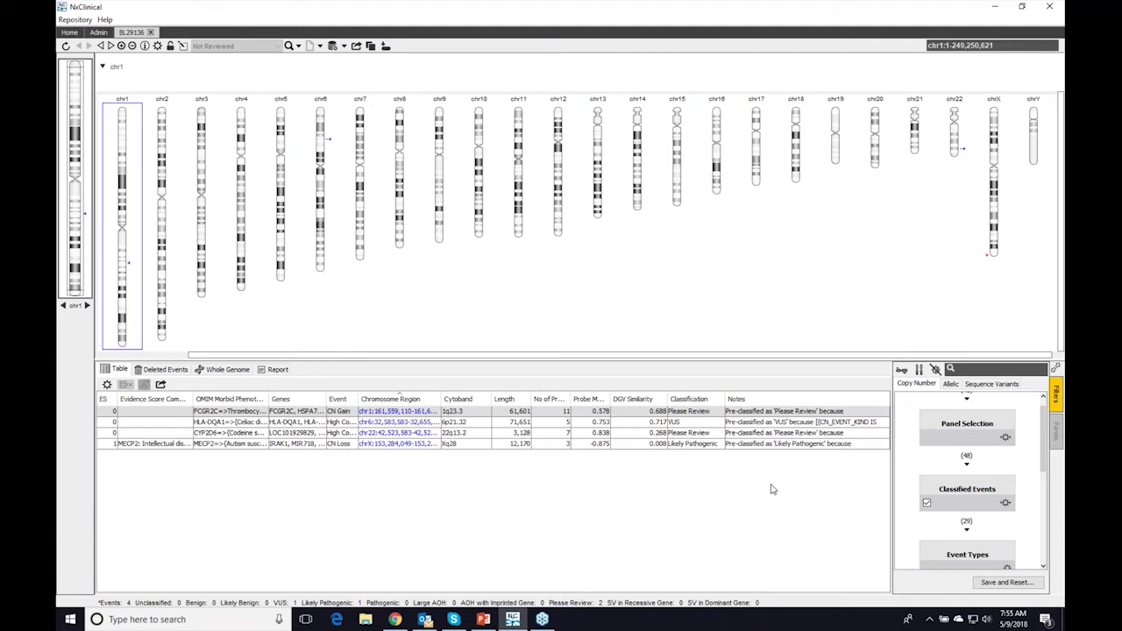
# Switch to PowerPoint, present the slides Filter with More Confidence and Support for More Data Types, and end the slide show
pyautogui.click(488, 620)
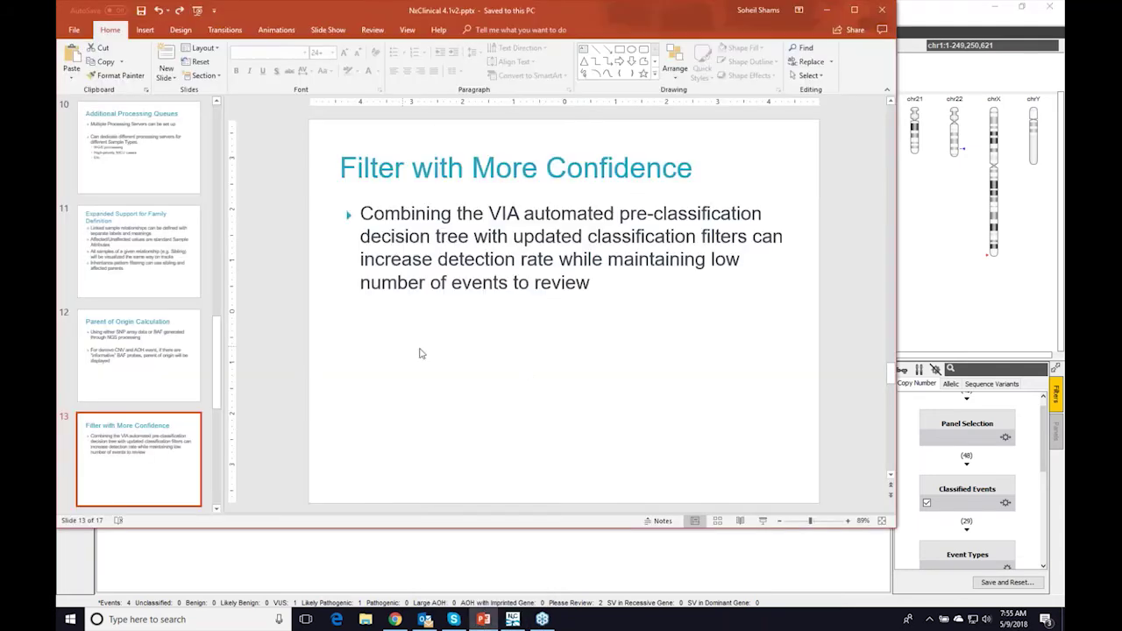
pyautogui.scroll(-1, 146, 470)
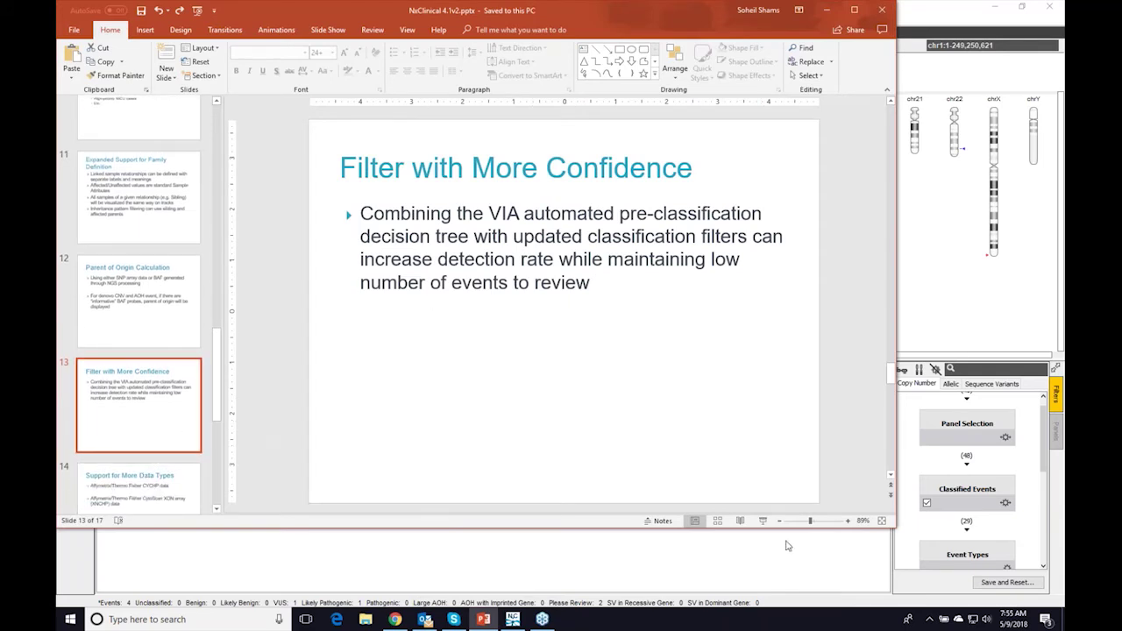
pyautogui.click(762, 520)
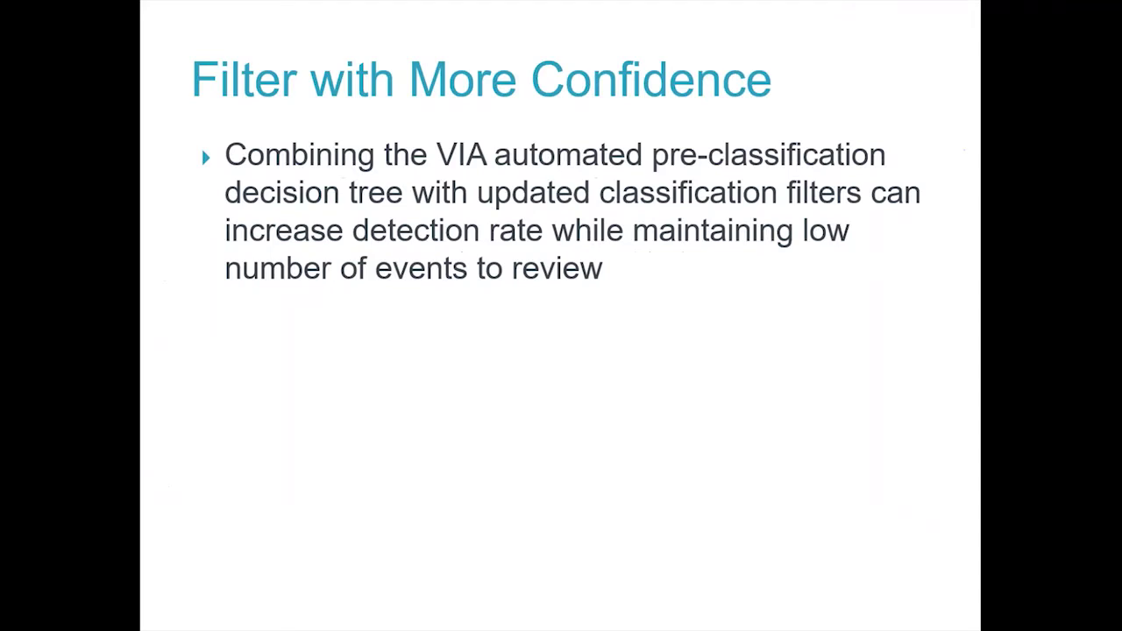
pyautogui.press('Right')
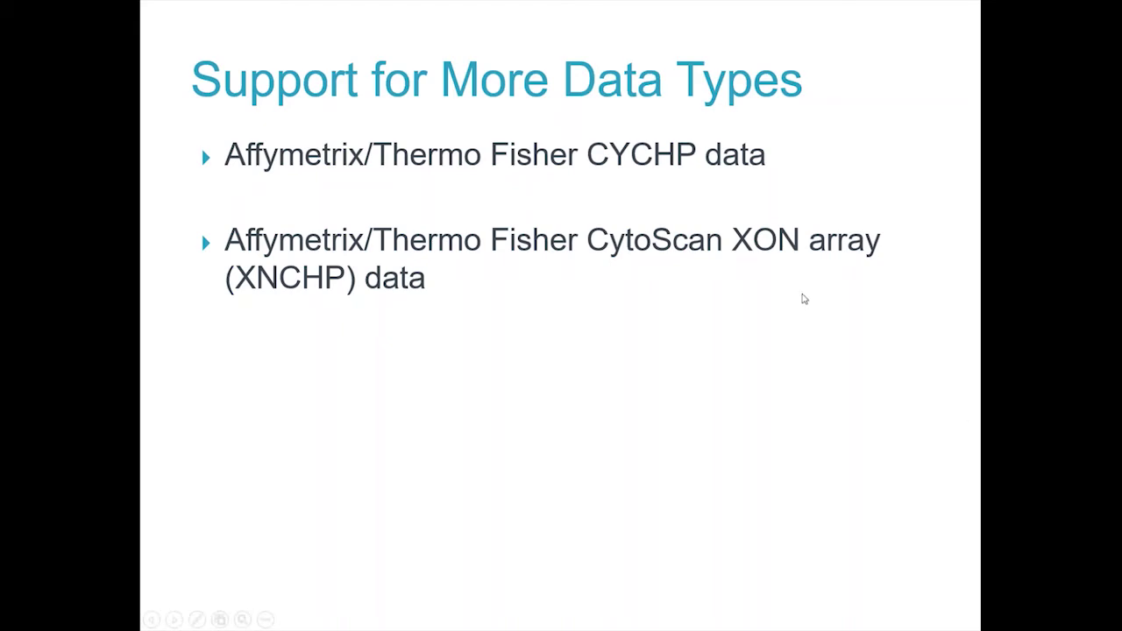
pyautogui.press('Escape')
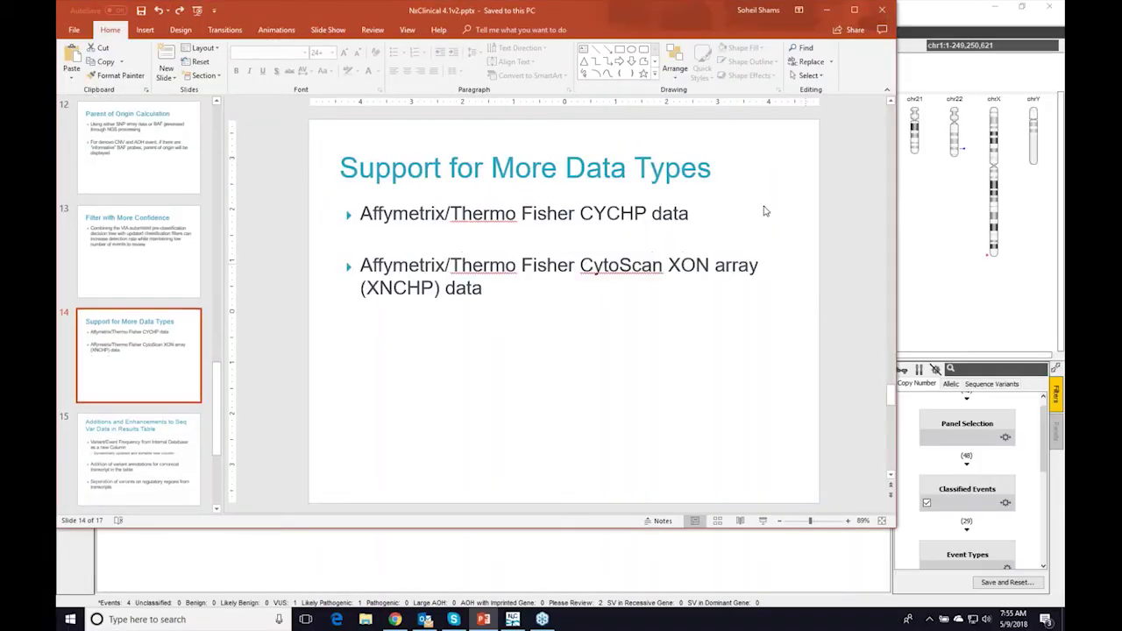
# Return to NxClinical and search for samples with the sample type limited to Affy XON
pyautogui.click(938, 6)
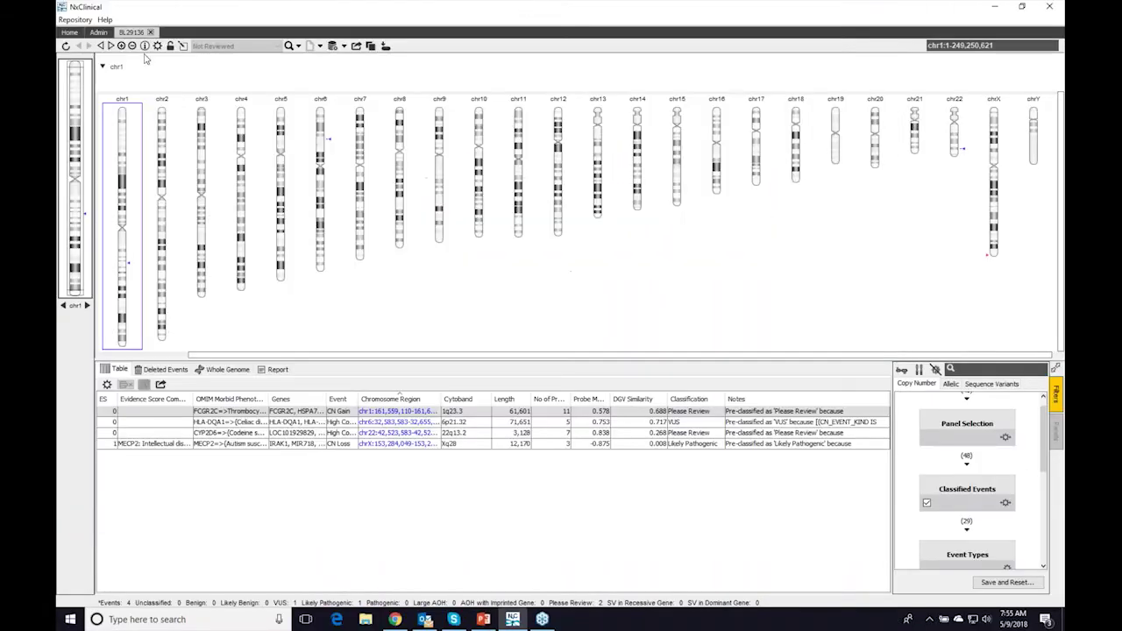
pyautogui.click(70, 34)
pyautogui.click(698, 139)
pyautogui.click(109, 55)
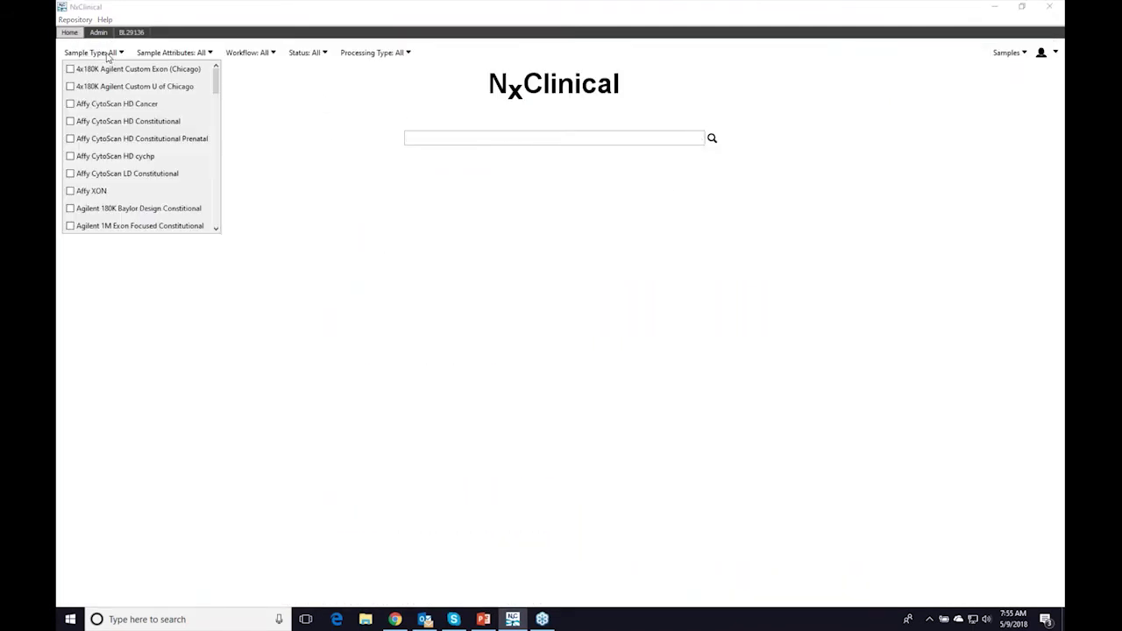
pyautogui.click(95, 191)
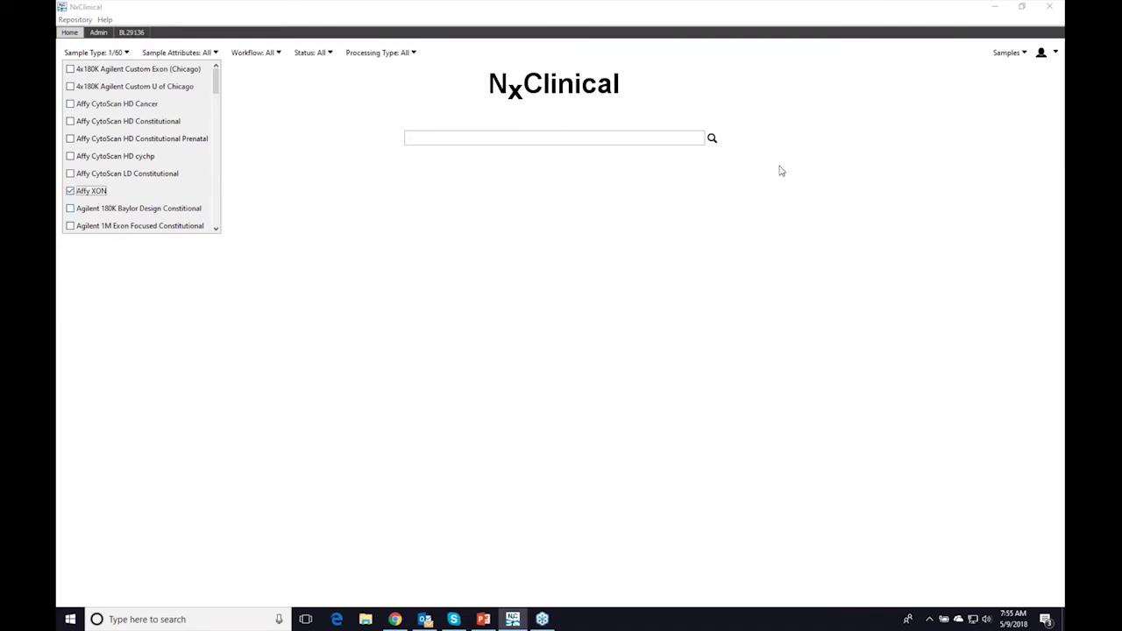
pyautogui.click(713, 142)
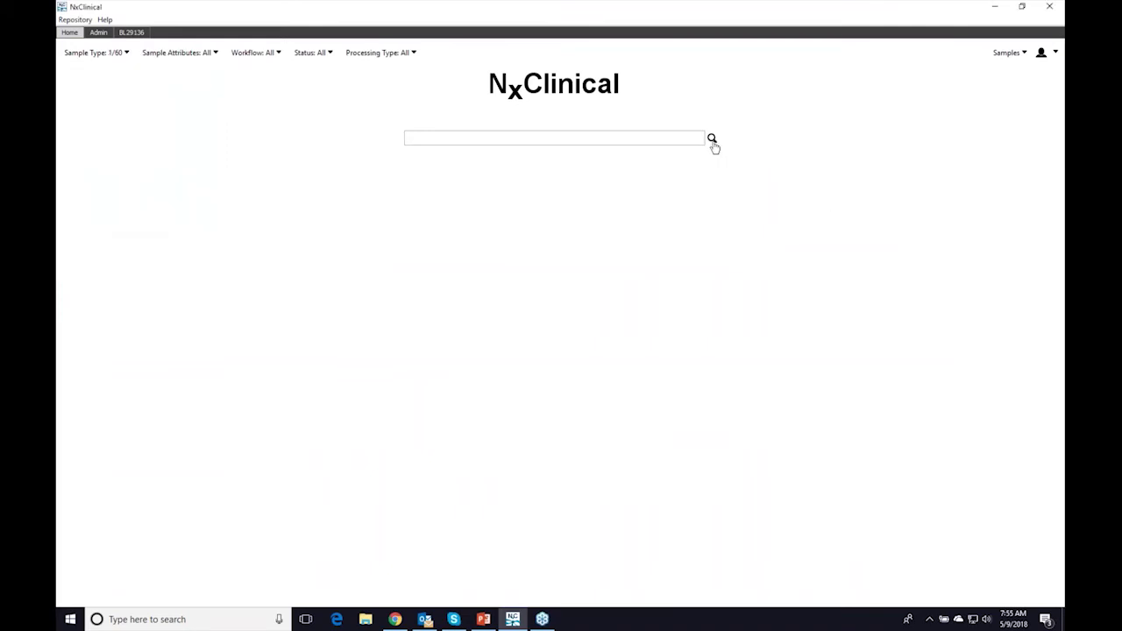
pyautogui.click(713, 143)
# Open sample 20170907_143422_001_XONUmich_Ref103_P01_A01_CC, review its event table and whole-genome plot, and close it
pyautogui.click(164, 199)
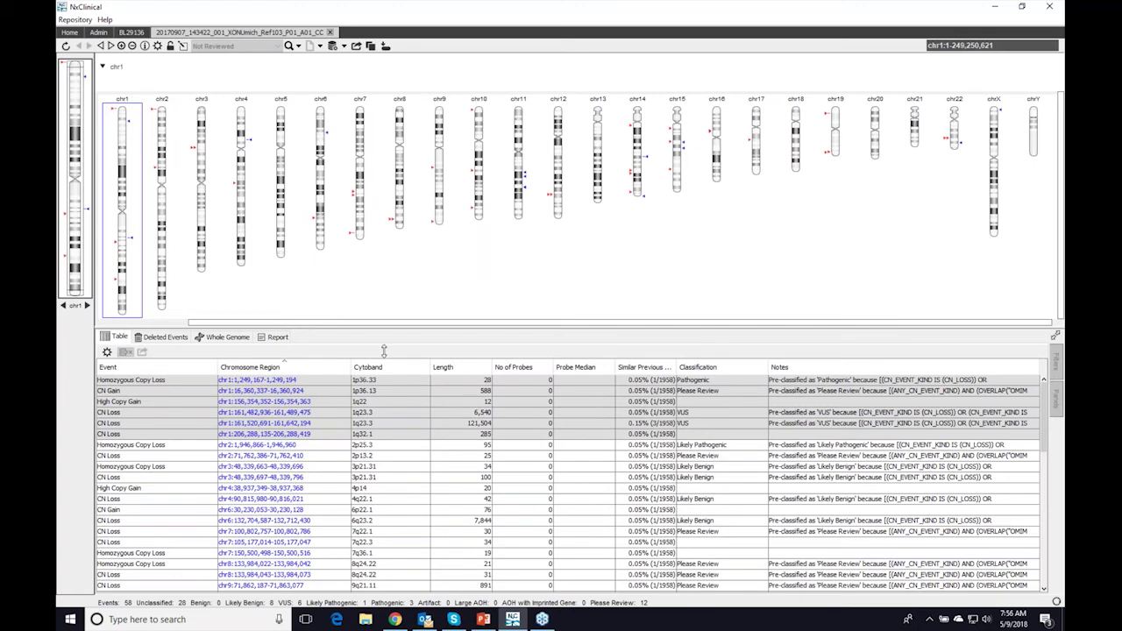
pyautogui.moveTo(383, 350); pyautogui.dragTo(383, 350)
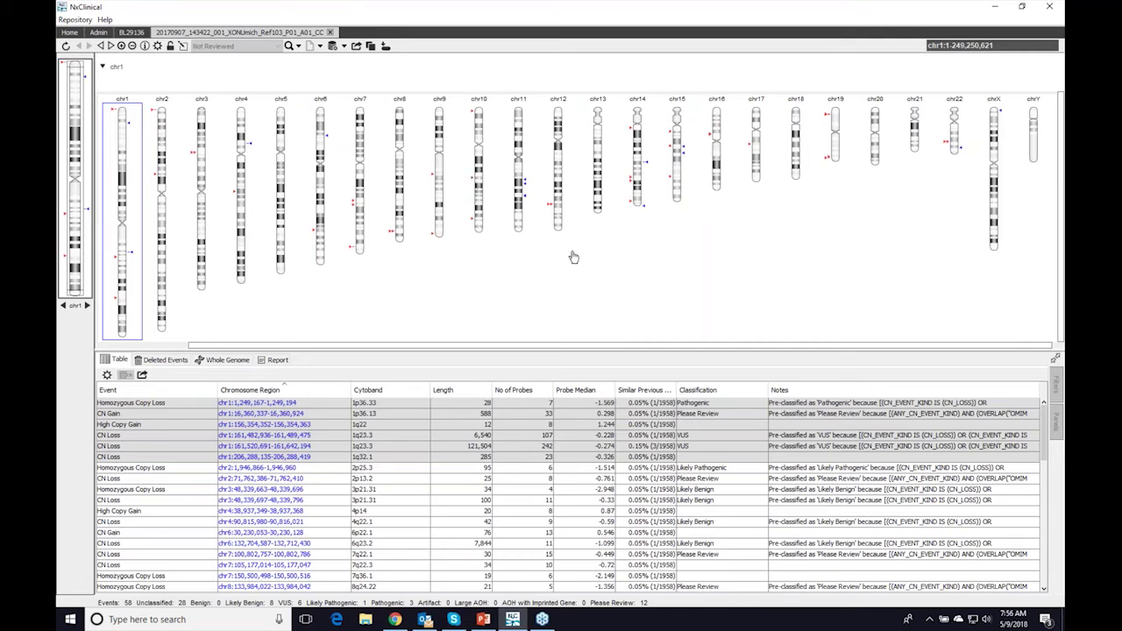
pyautogui.click(224, 360)
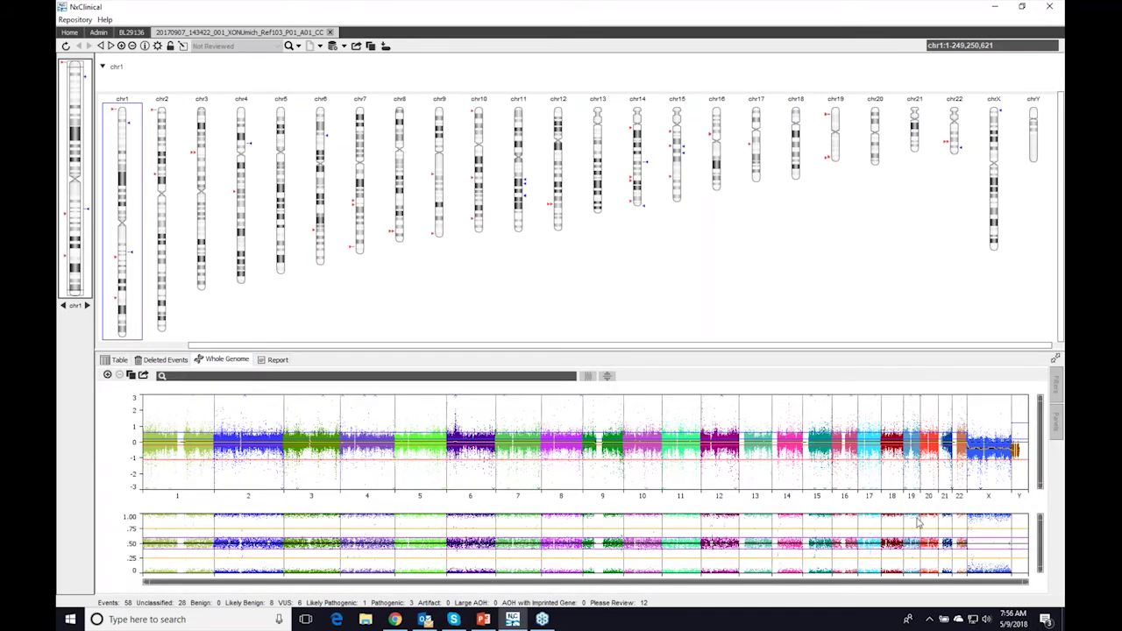
pyautogui.click(114, 360)
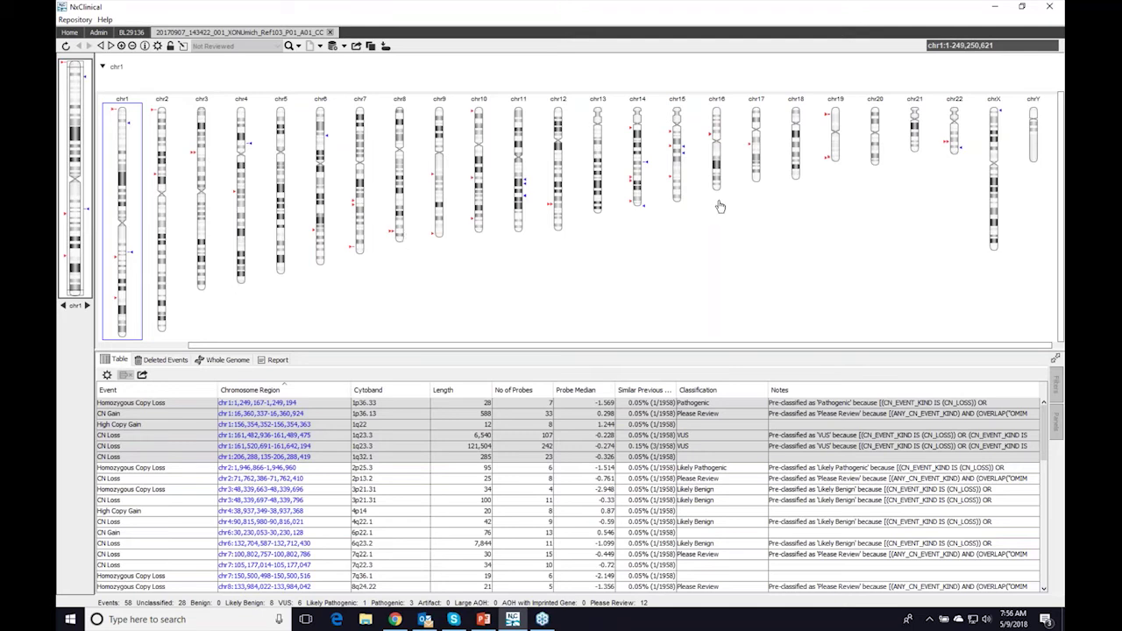
pyautogui.click(330, 32)
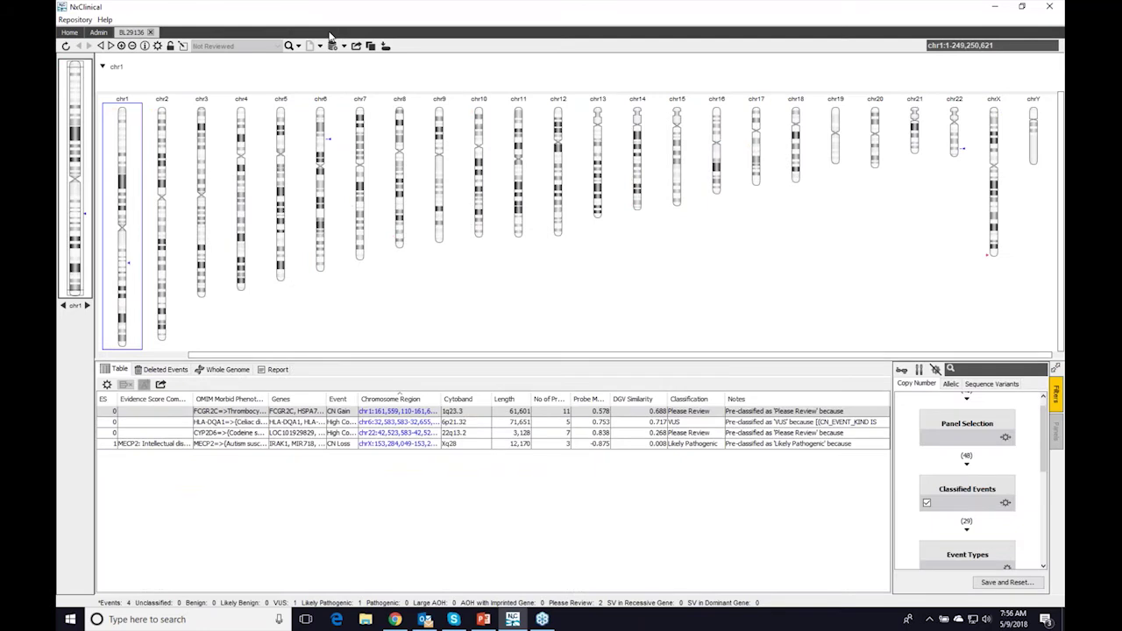
# Switch to PowerPoint and present the slide Additions and Enhancements to Seq Var Data in Results Table
pyautogui.click(483, 619)
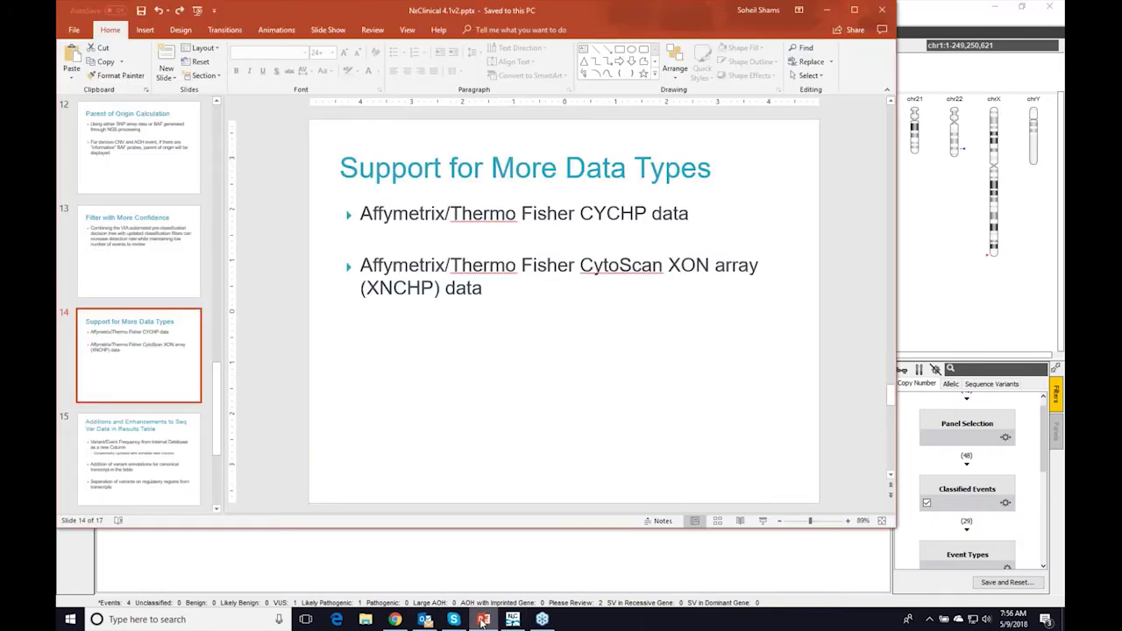
pyautogui.click(763, 521)
pyautogui.click(680, 328)
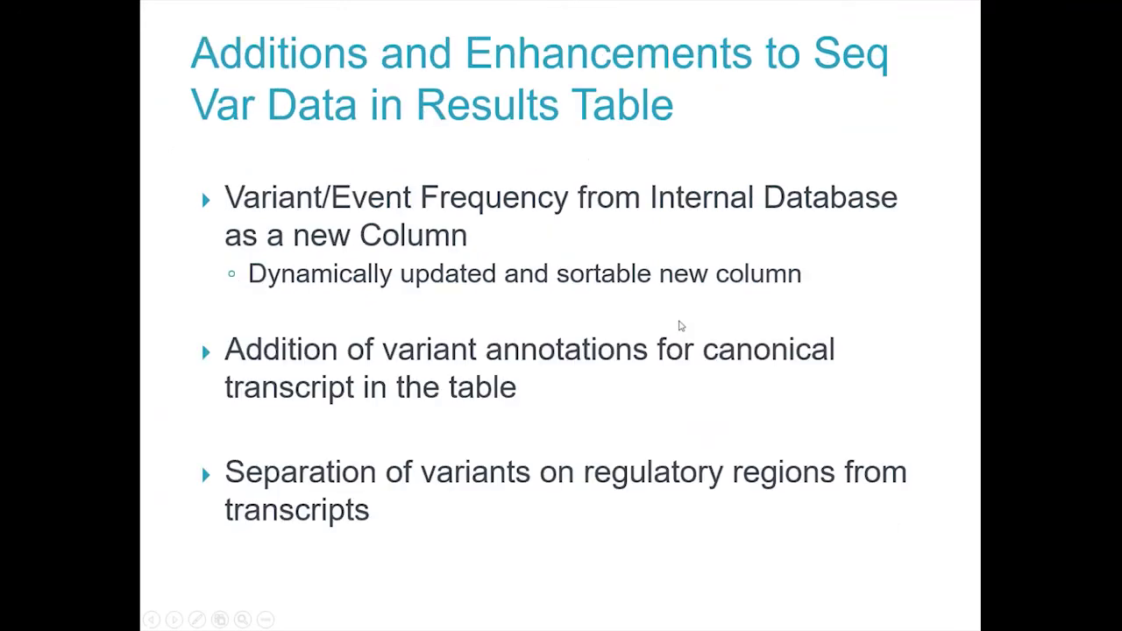
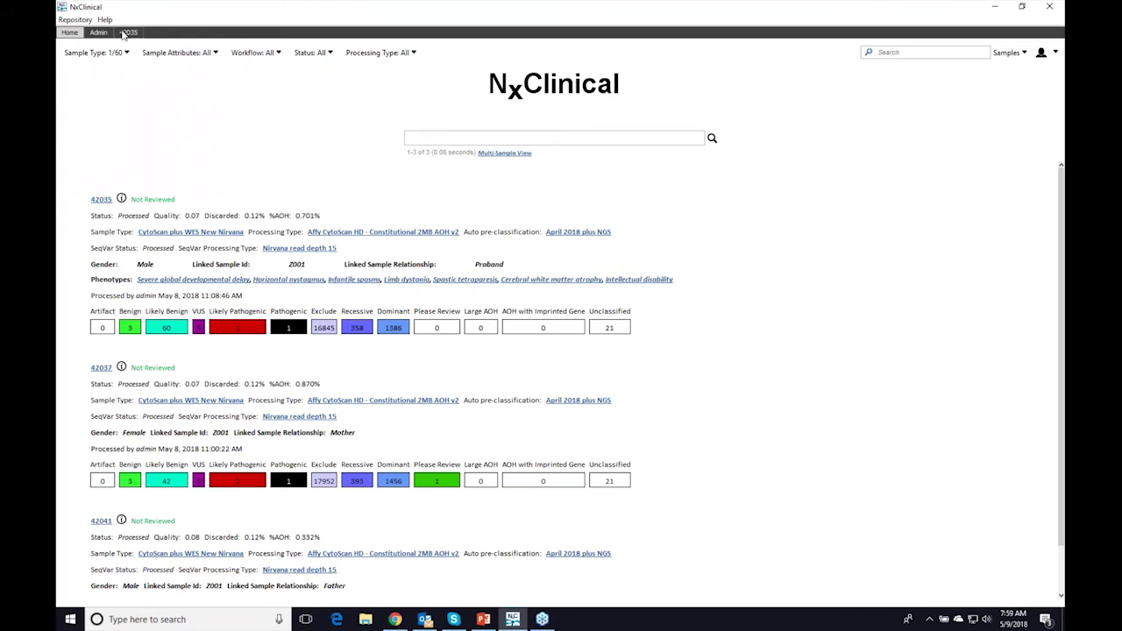
# Open the sample attributes of proband 42035 in NxClinical and run the trio quality check on its sequence variants
pyautogui.click(122, 200)
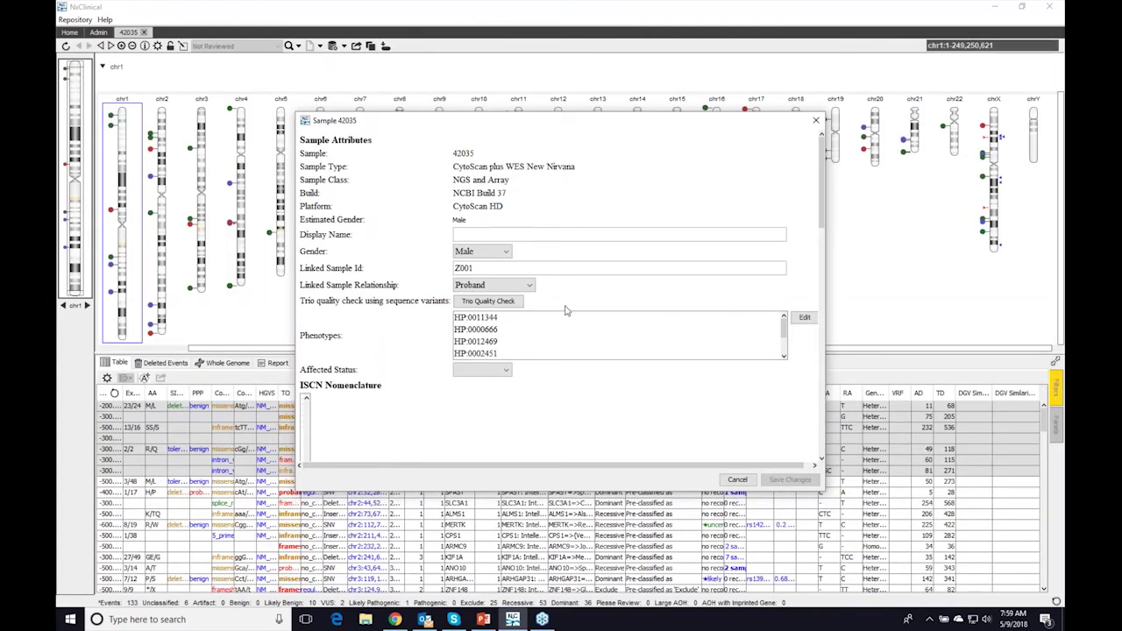
pyautogui.click(487, 301)
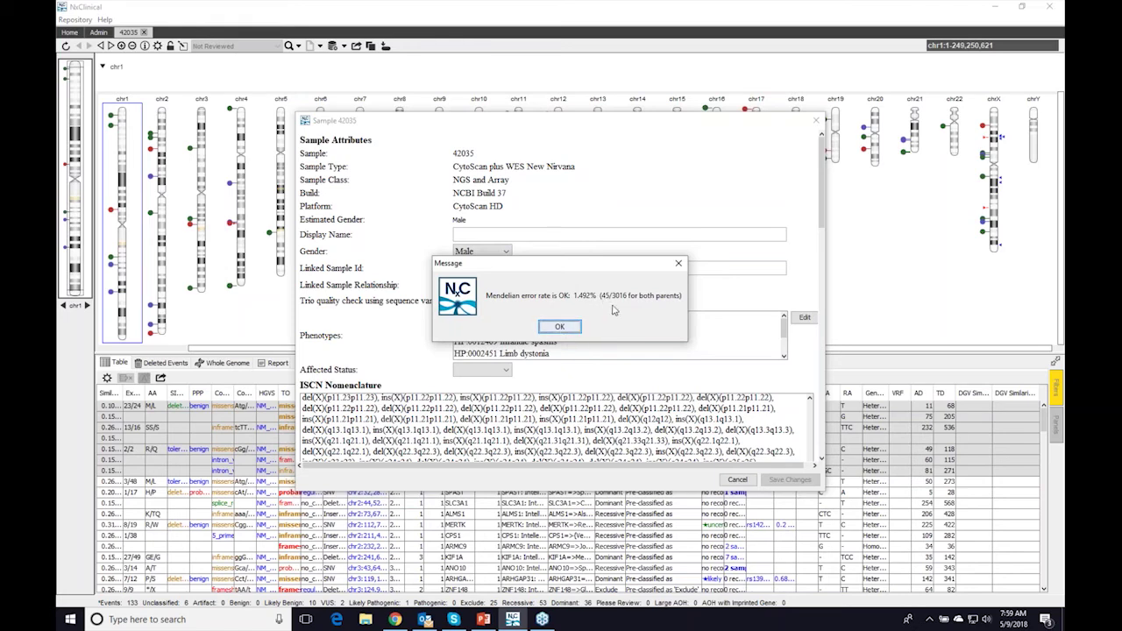
pyautogui.click(561, 327)
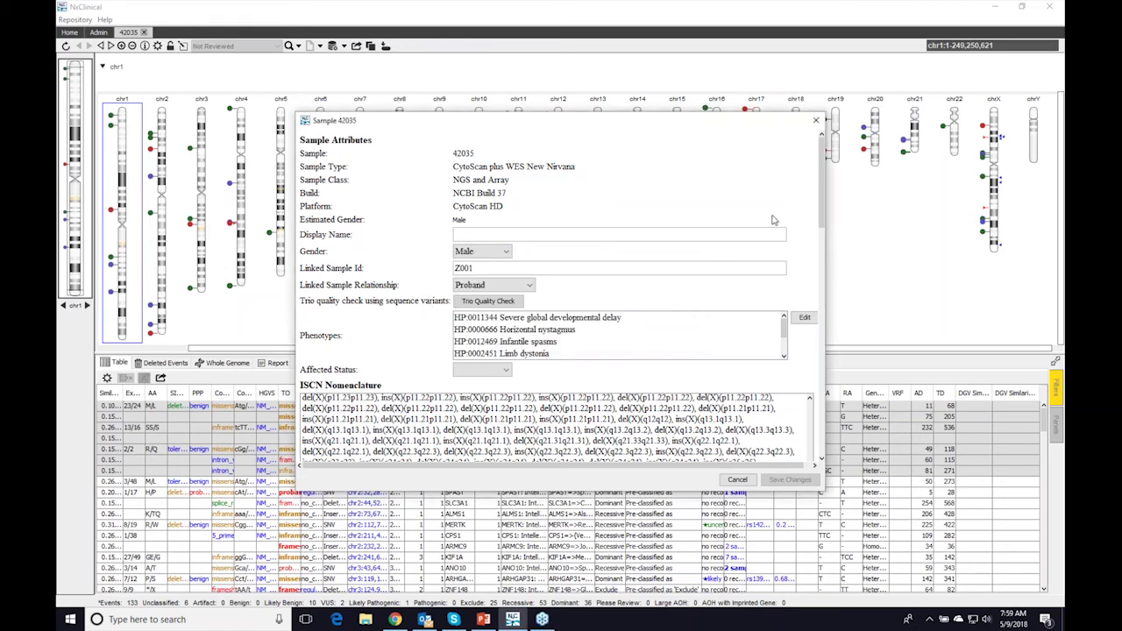
# Close the sample attributes and review the CN and Allelic Events and Sequence Variant Events columns in the table preferences
pyautogui.click(816, 120)
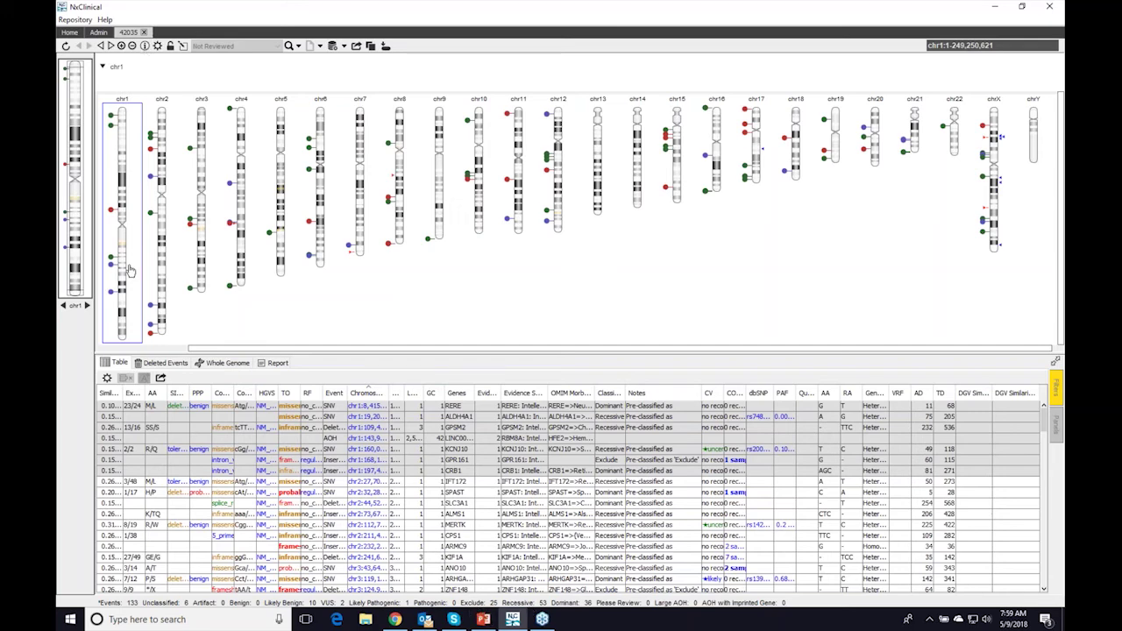
pyautogui.click(106, 378)
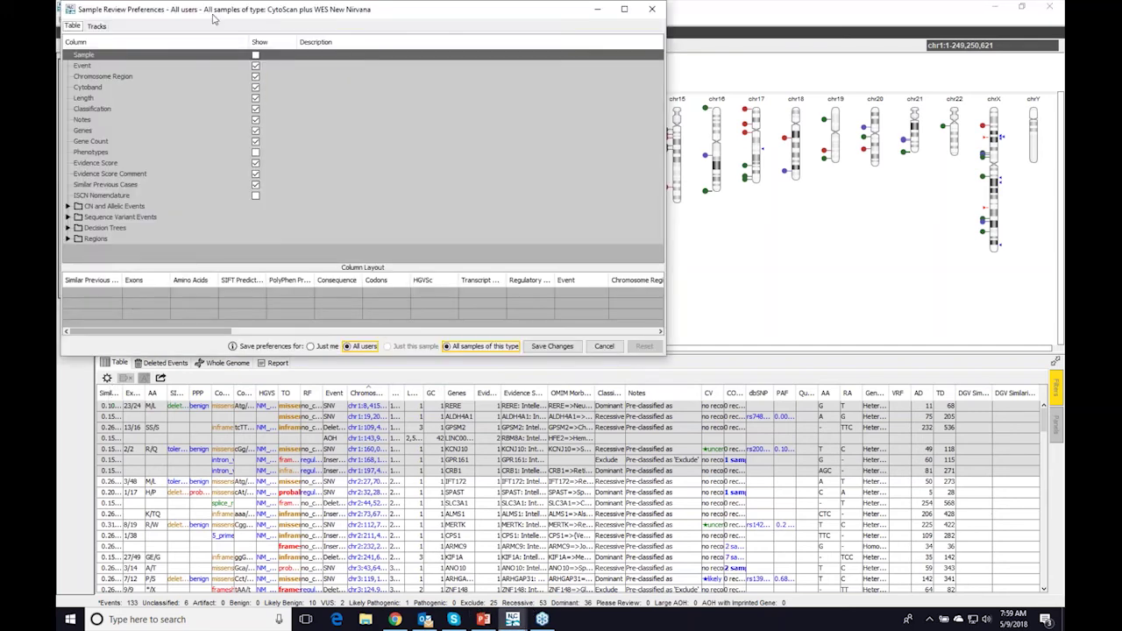
pyautogui.moveTo(212, 17); pyautogui.dragTo(334, 52)
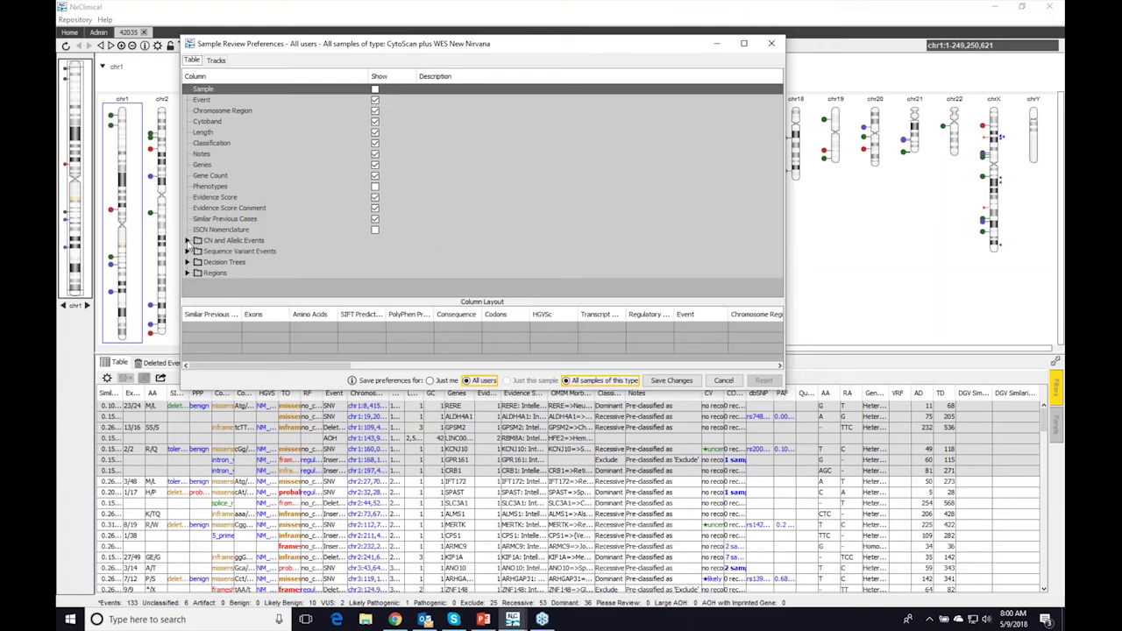
pyautogui.click(187, 241)
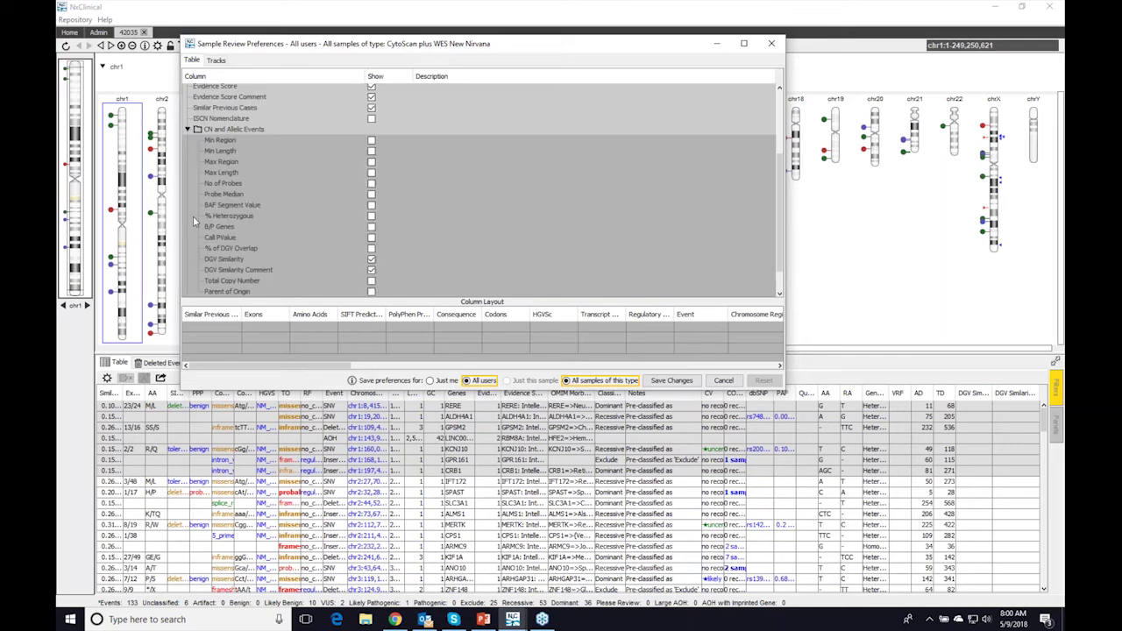
pyautogui.click(186, 130)
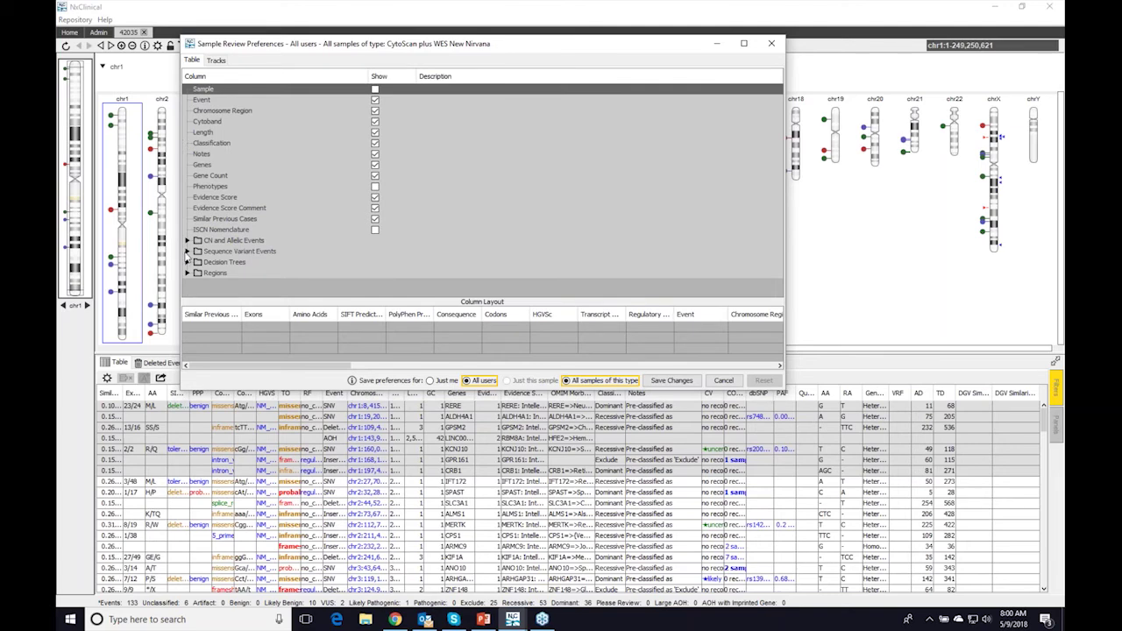
pyautogui.click(187, 251)
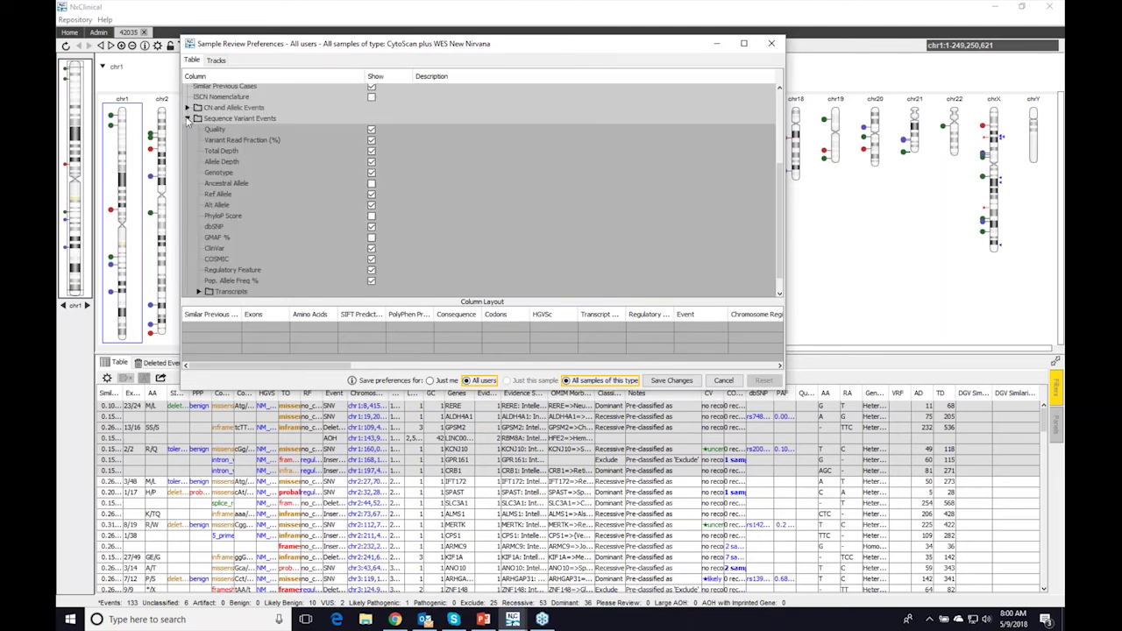
pyautogui.click(187, 118)
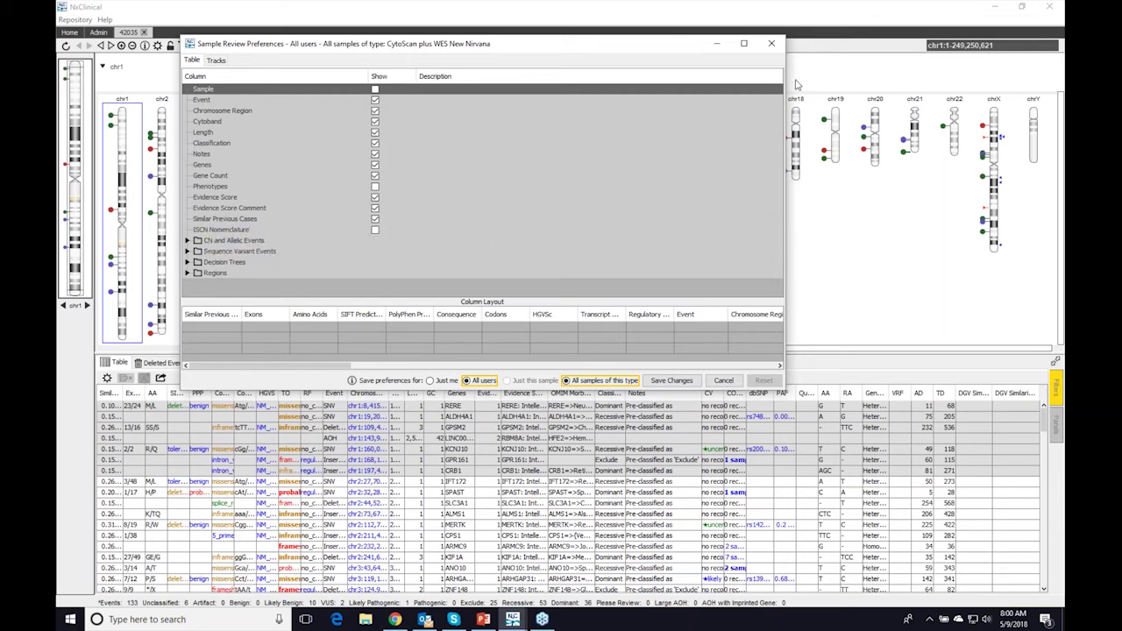
pyautogui.click(771, 43)
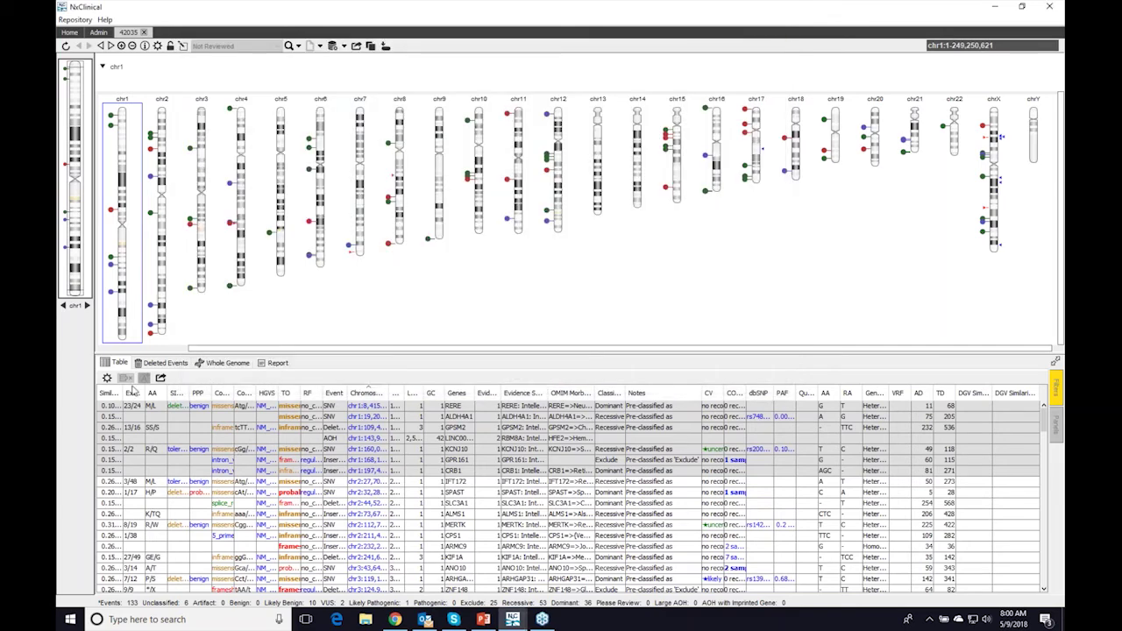
# Widen the Similar Previous Cases column, sort the event table by it in ascending order and view the most frequent events
pyautogui.moveTo(122, 393); pyautogui.dragTo(160, 392)
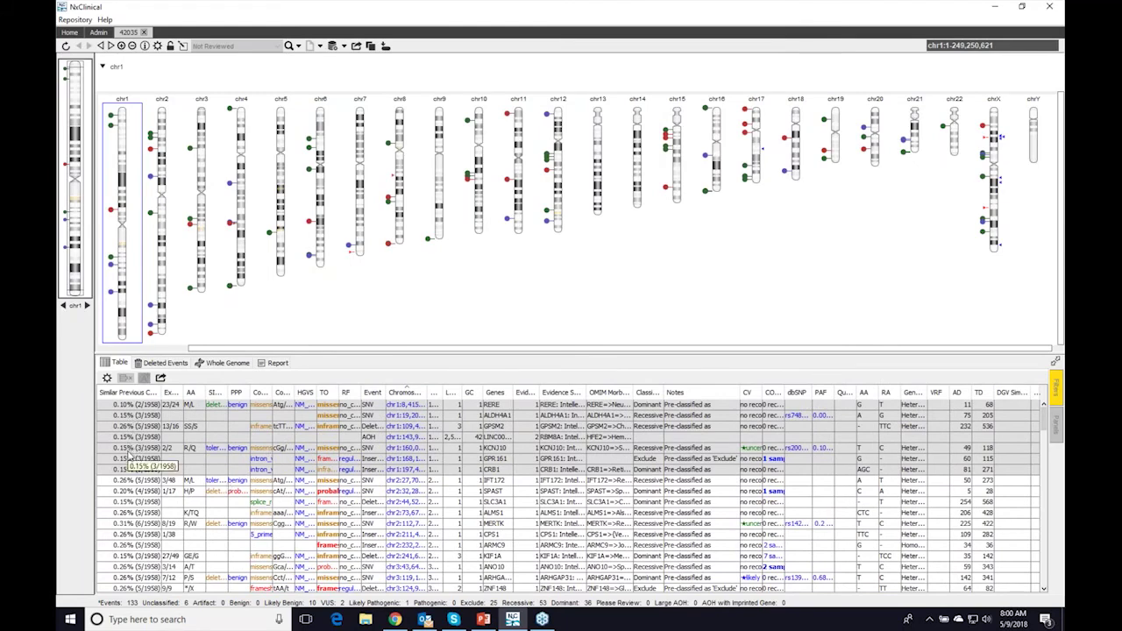
pyautogui.click(130, 392)
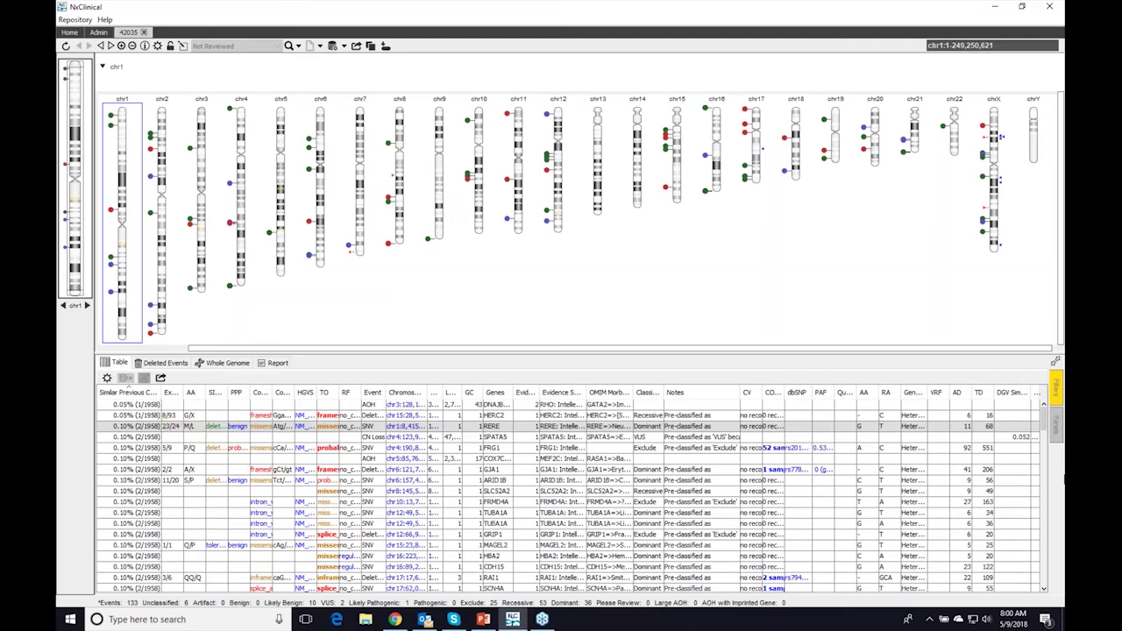
pyautogui.moveTo(1048, 423); pyautogui.dragTo(1048, 596)
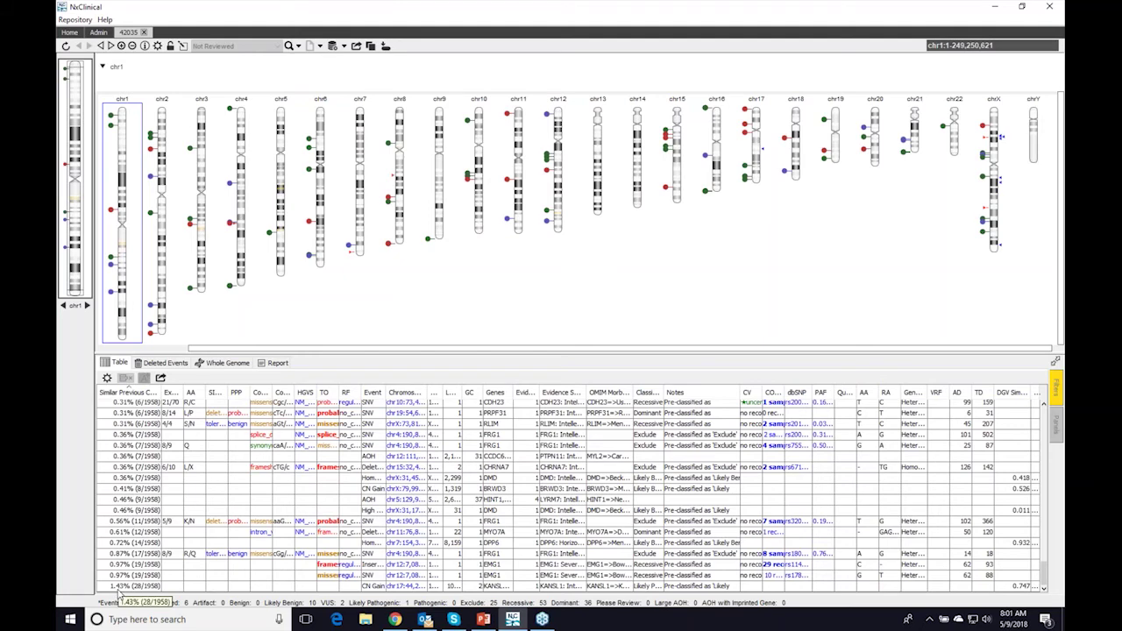
# Show the KANSL1 CN Gain on chr17, expand its matched previous cases in the CNEvent track, and collapse them again
pyautogui.click(375, 586)
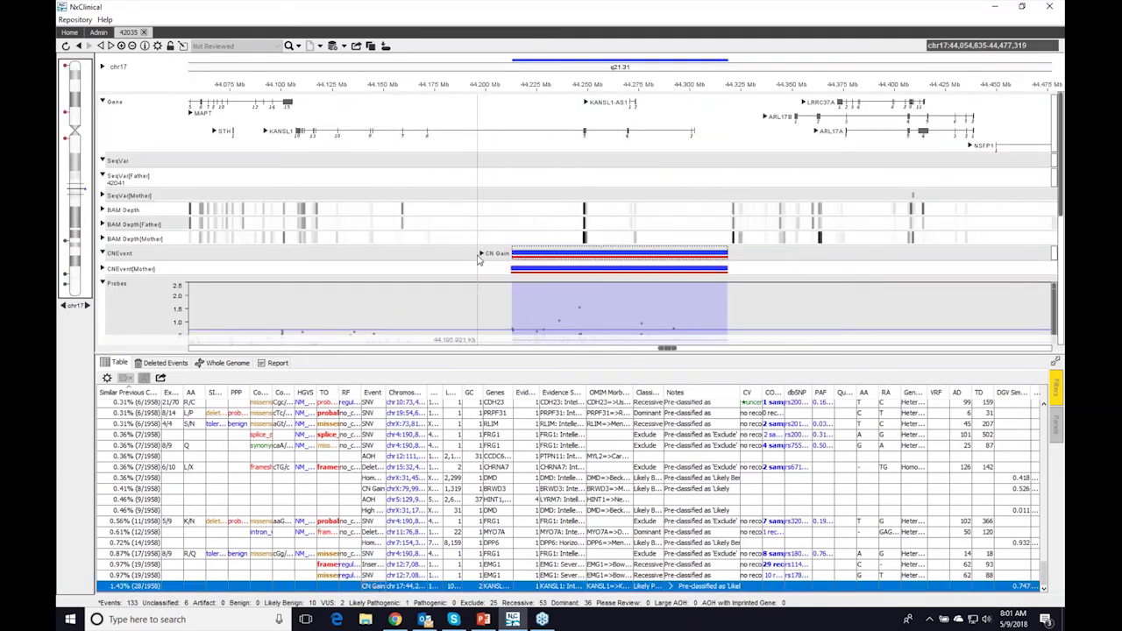
pyautogui.moveTo(483, 257)
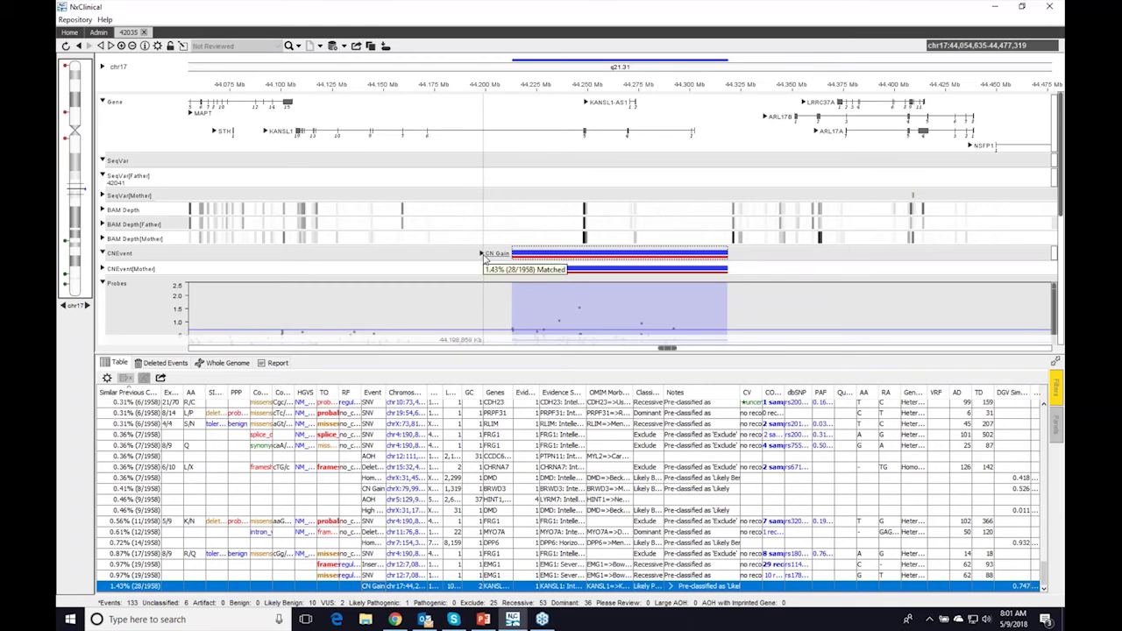
pyautogui.click(482, 254)
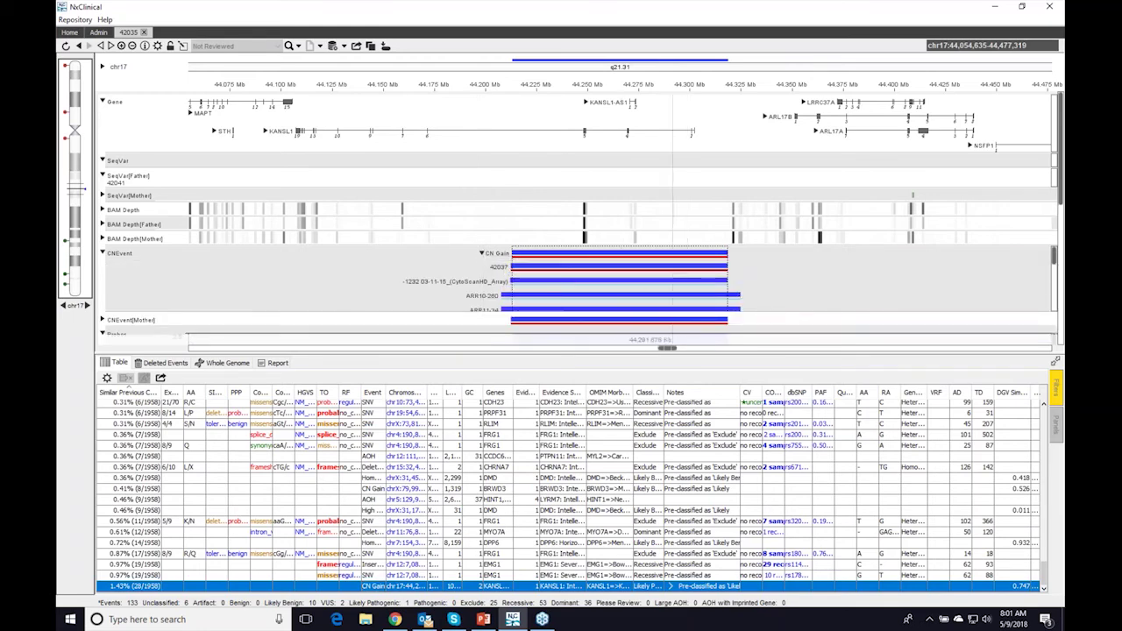
pyautogui.click(482, 253)
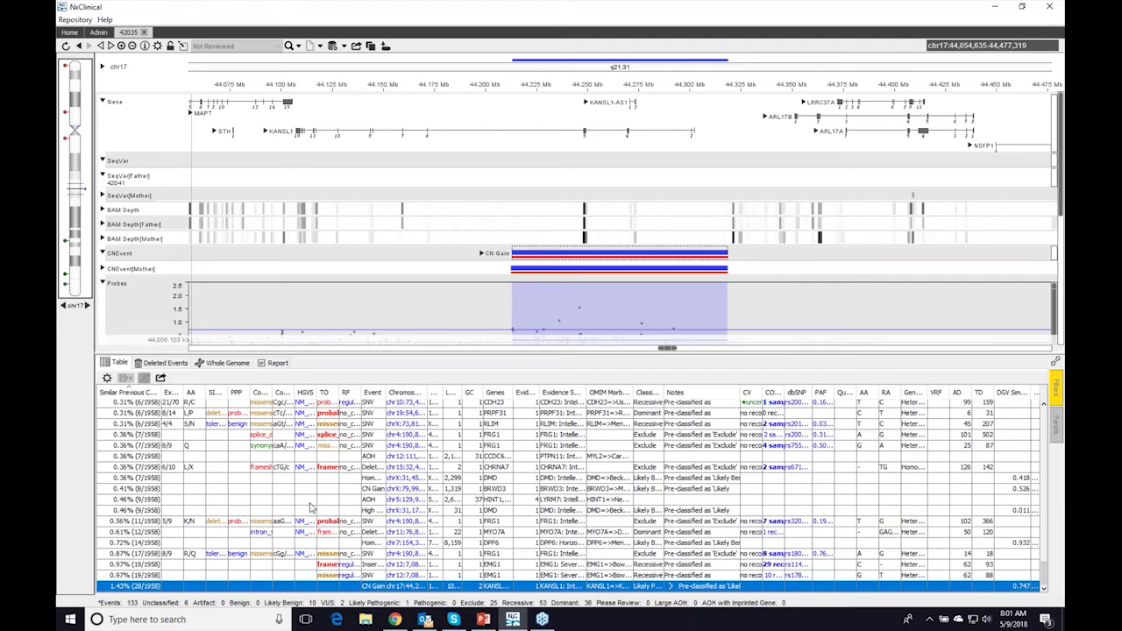
# Check the Seq Var enhancements slide in PowerPoint, return to NxClinical and review the Transcripts columns in the table preferences
pyautogui.click(483, 619)
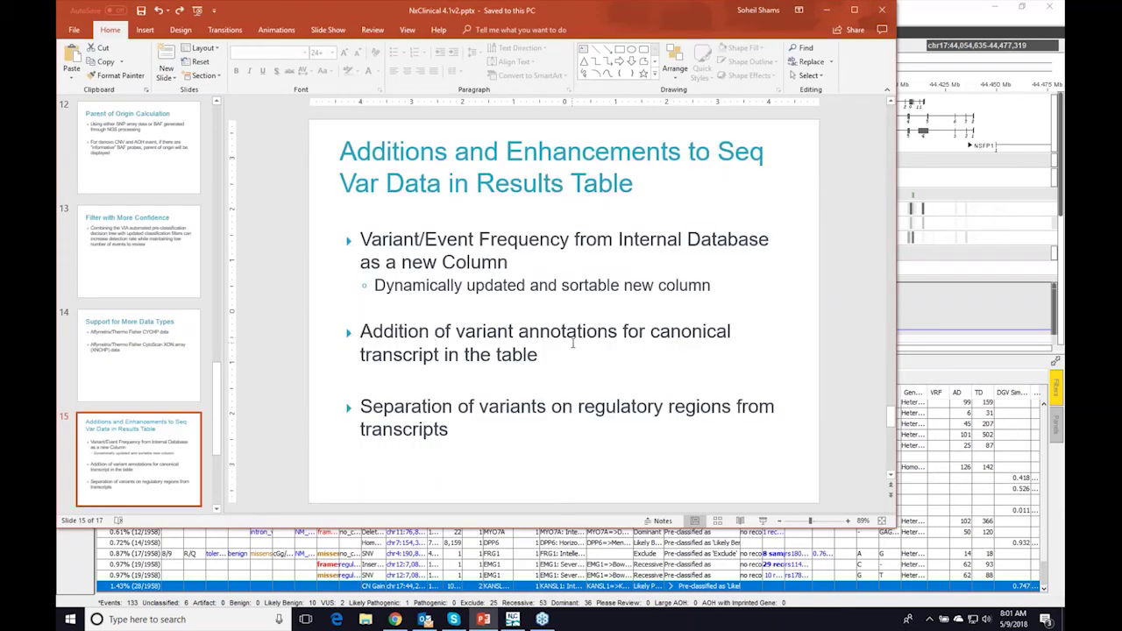
pyautogui.click(825, 10)
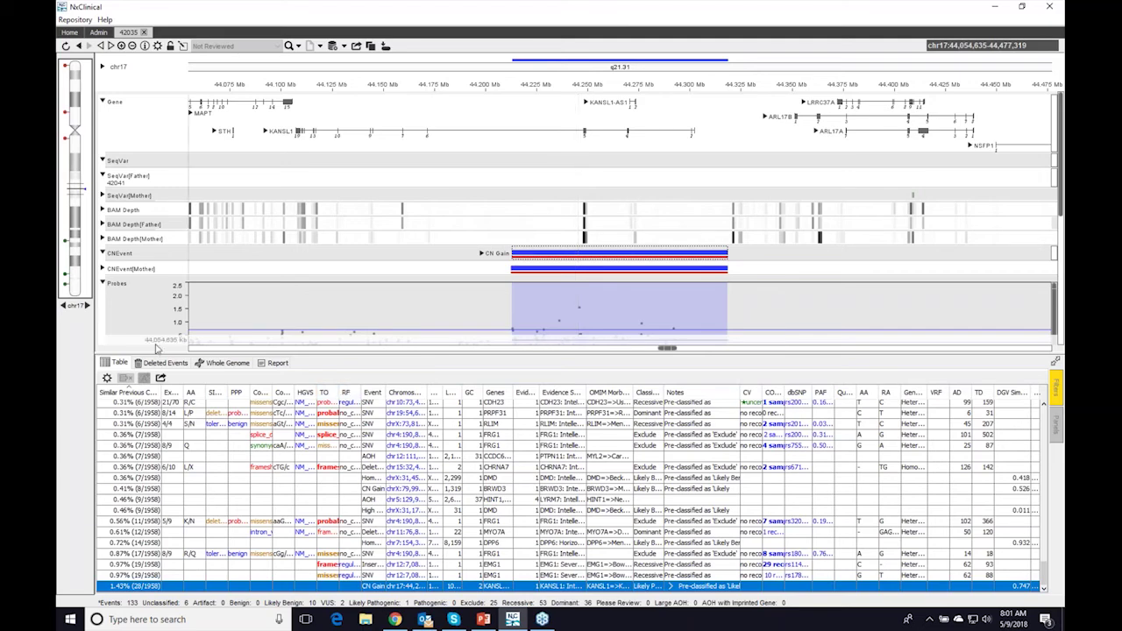
pyautogui.click(107, 378)
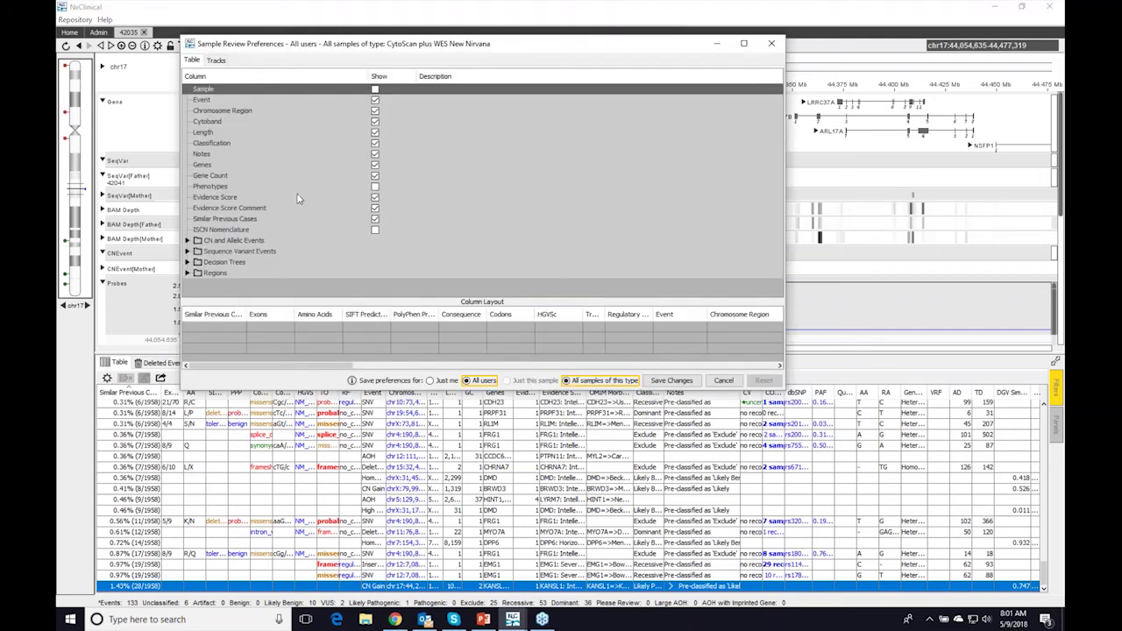
pyautogui.click(186, 251)
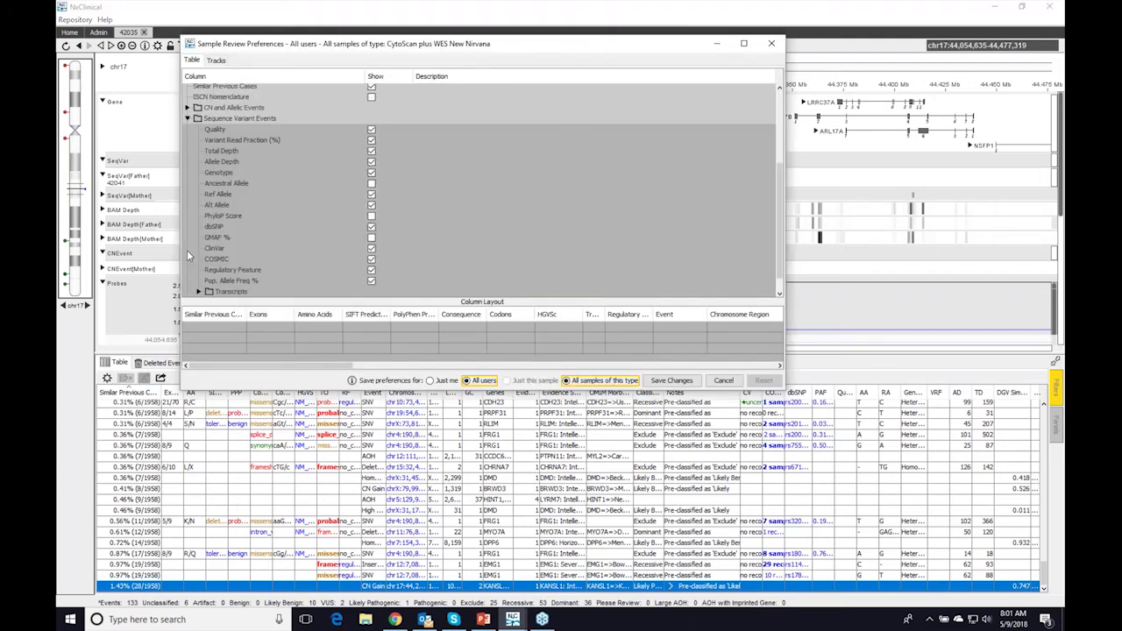
pyautogui.scroll(-1, 245, 230)
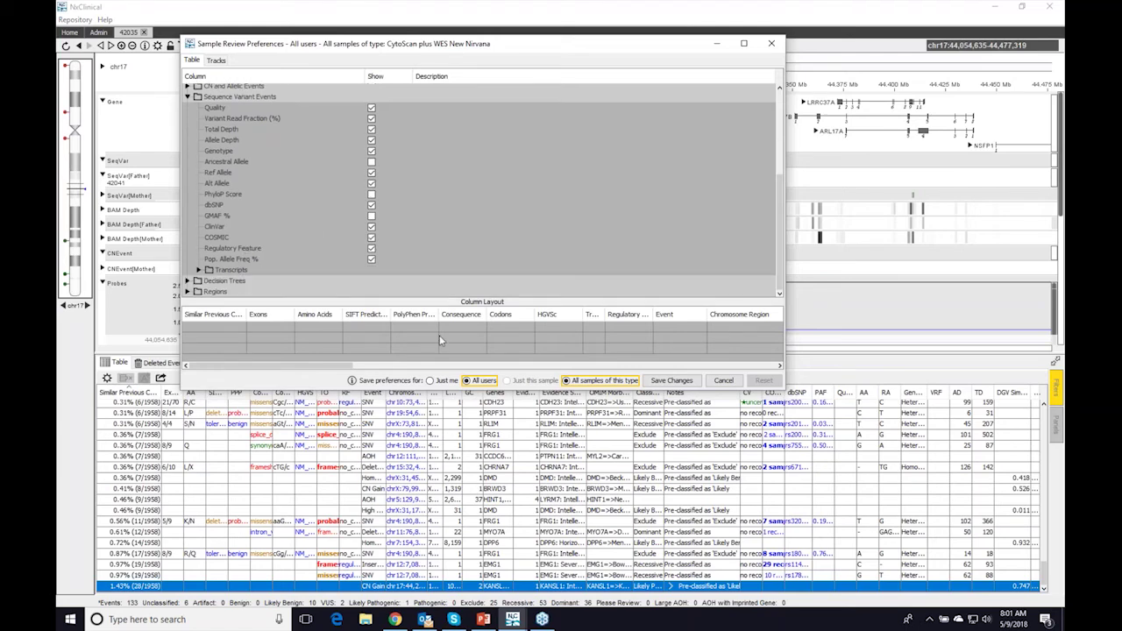
pyautogui.click(198, 270)
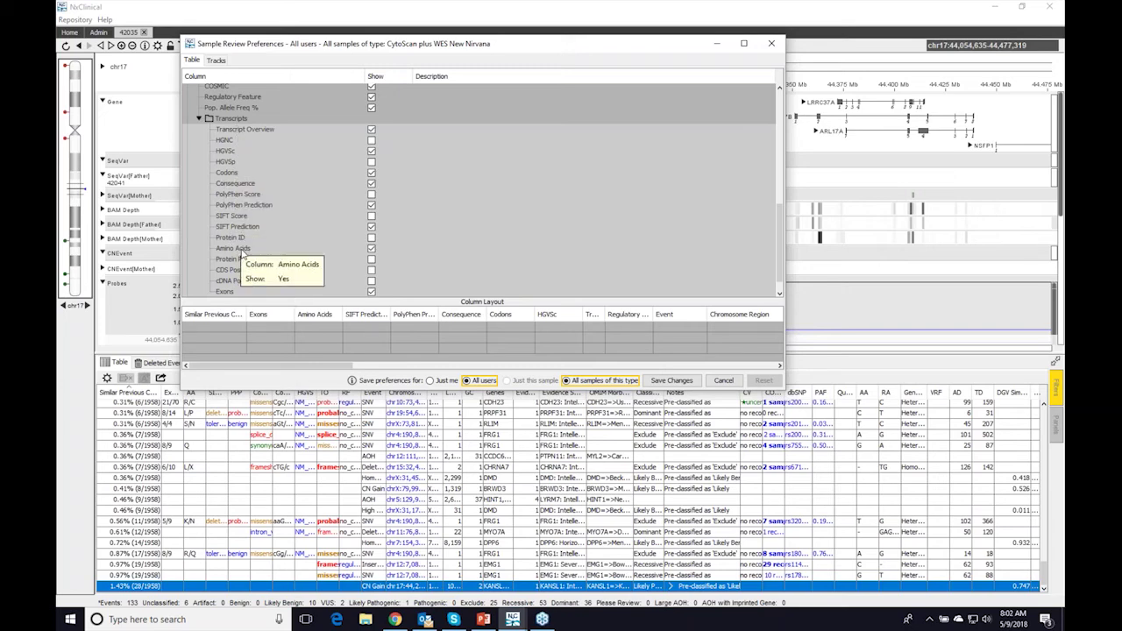
pyautogui.click(769, 48)
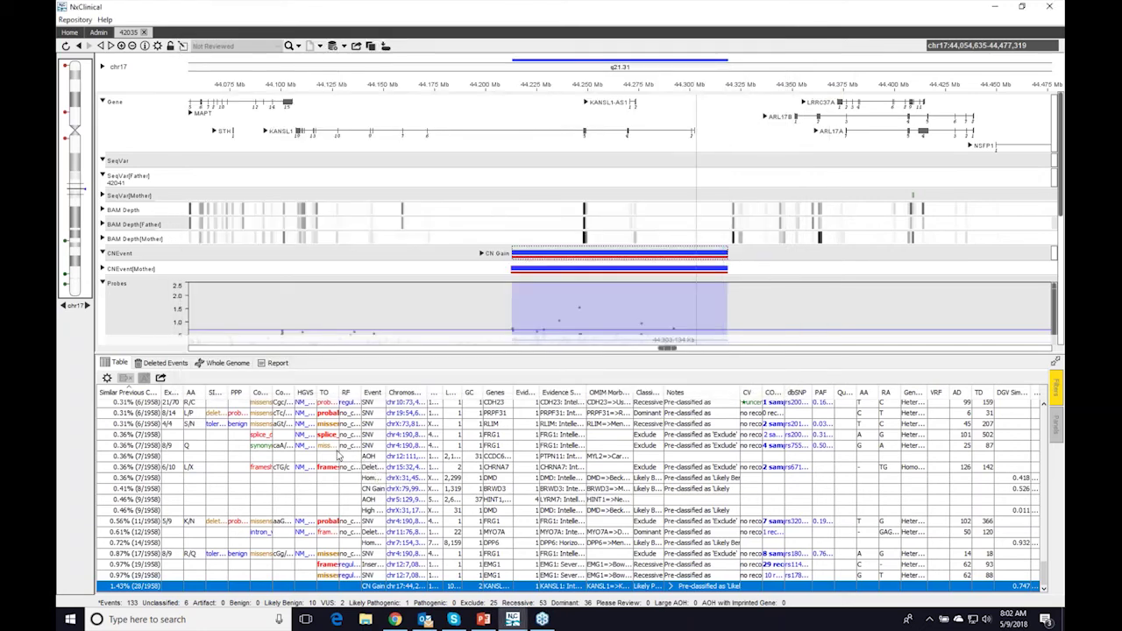
# Open the transcript overview of the synonymous FRG1 SNV, examine the annotations of canonical transcript NM_004477.2, and close it
pyautogui.click(330, 447)
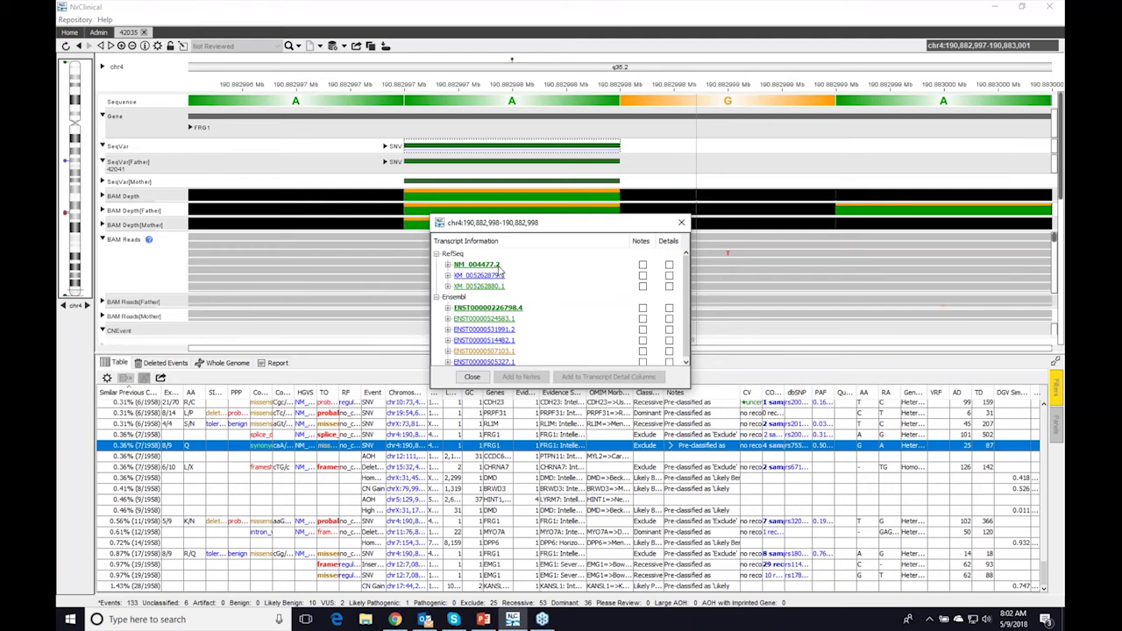
pyautogui.click(448, 264)
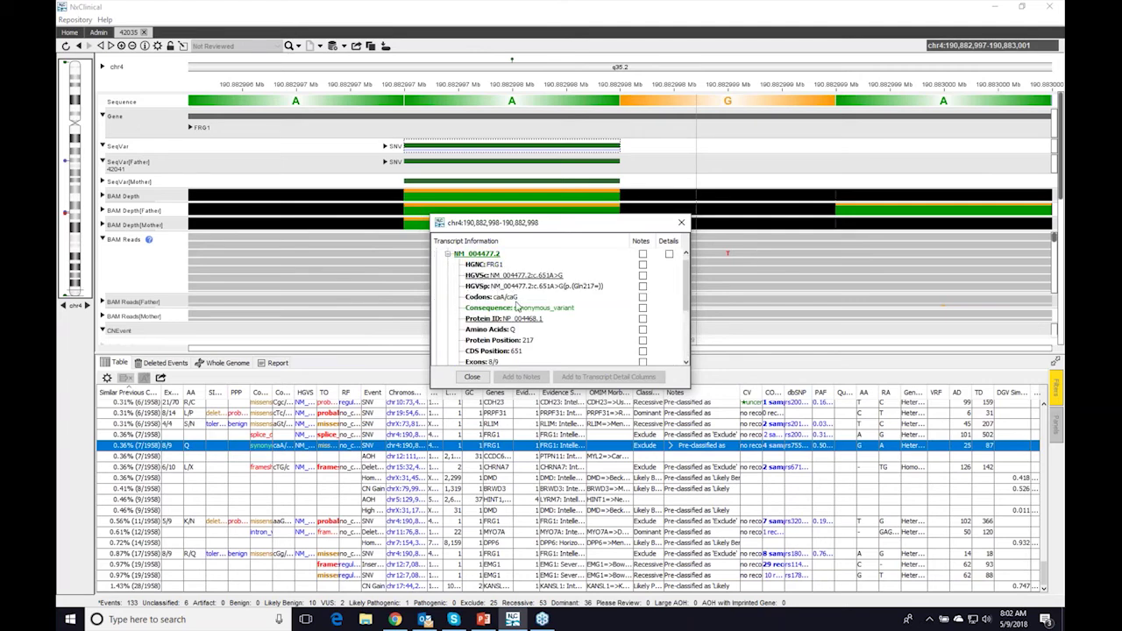
pyautogui.scroll(-1, 508, 327)
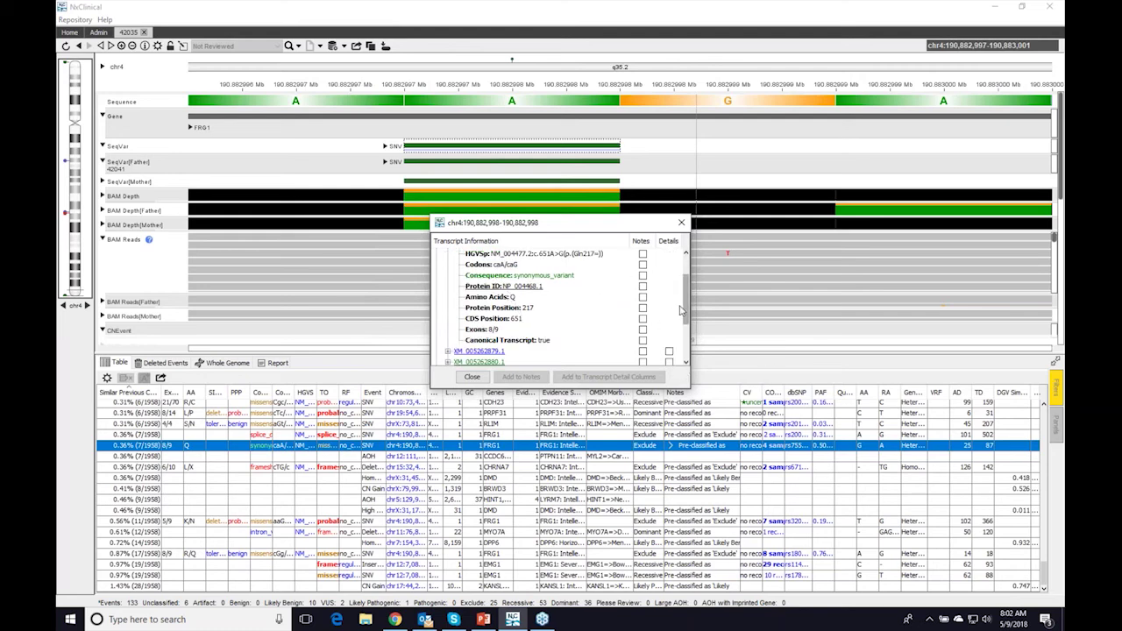
pyautogui.scroll(2, 684, 302)
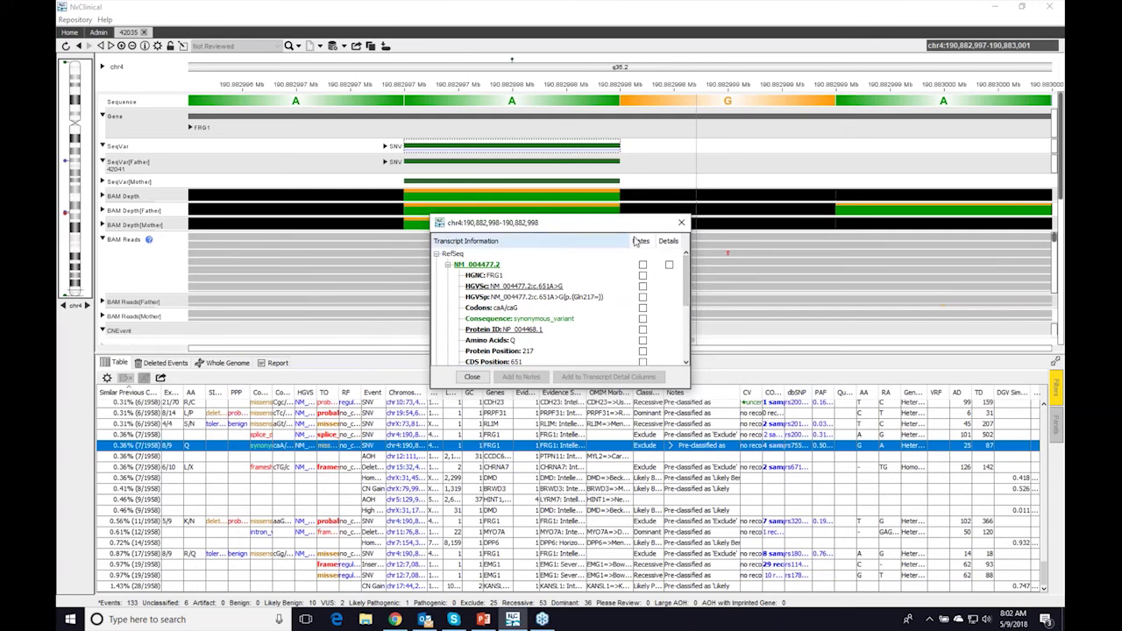
pyautogui.click(682, 223)
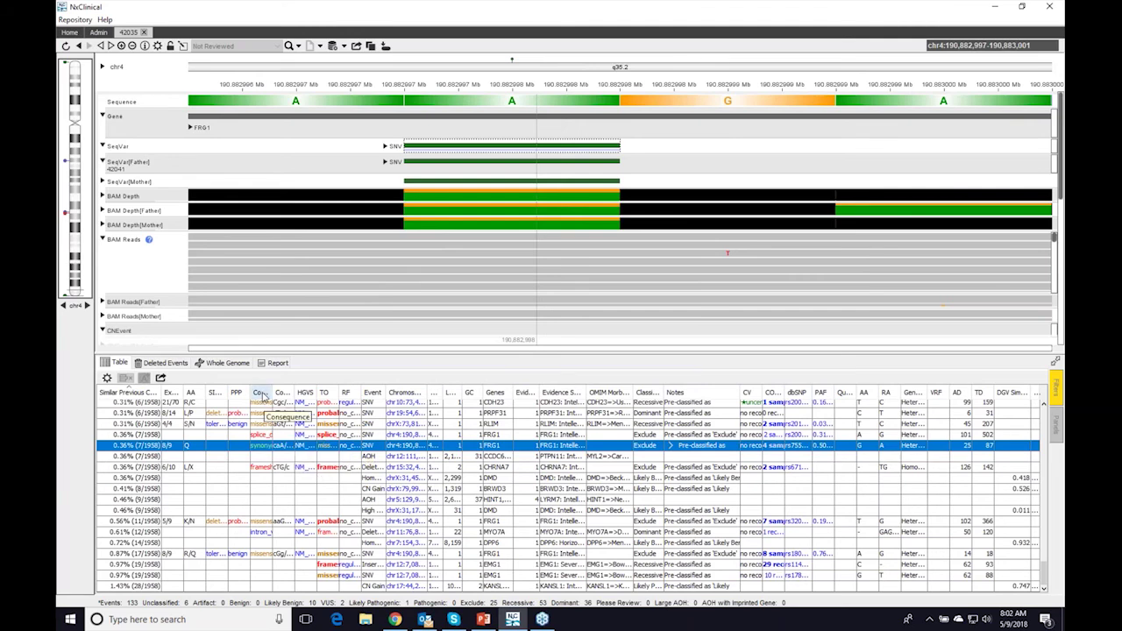
# Sort the event table by the Consequence column and look through the variants down to the frameshifts
pyautogui.click(261, 397)
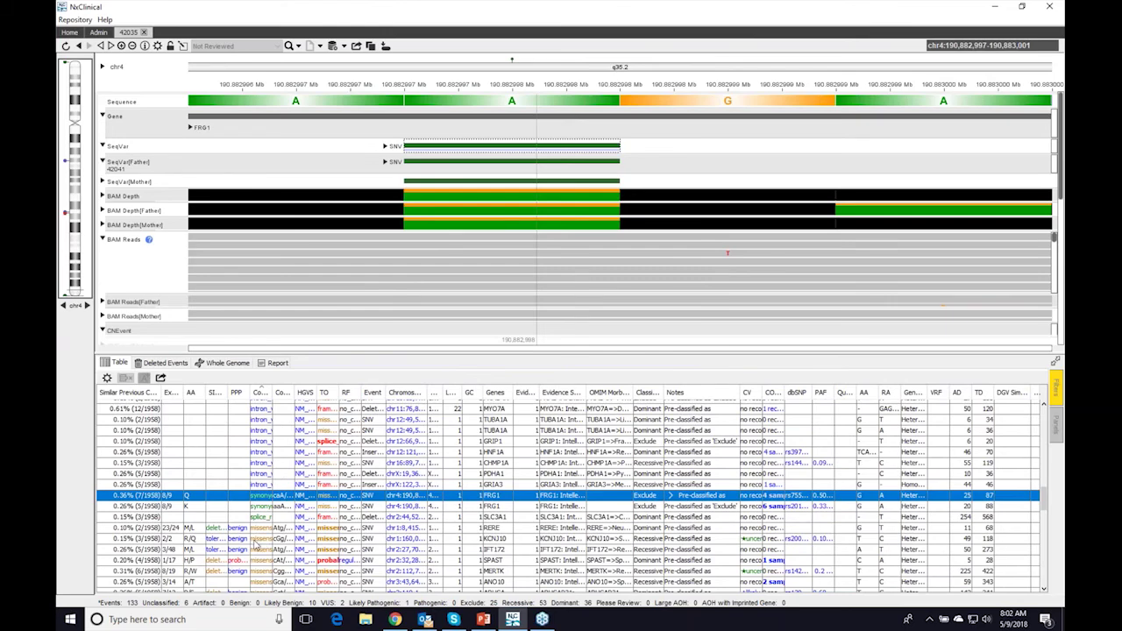
pyautogui.scroll(-3, 255, 545)
pyautogui.scroll(-10, 256, 545)
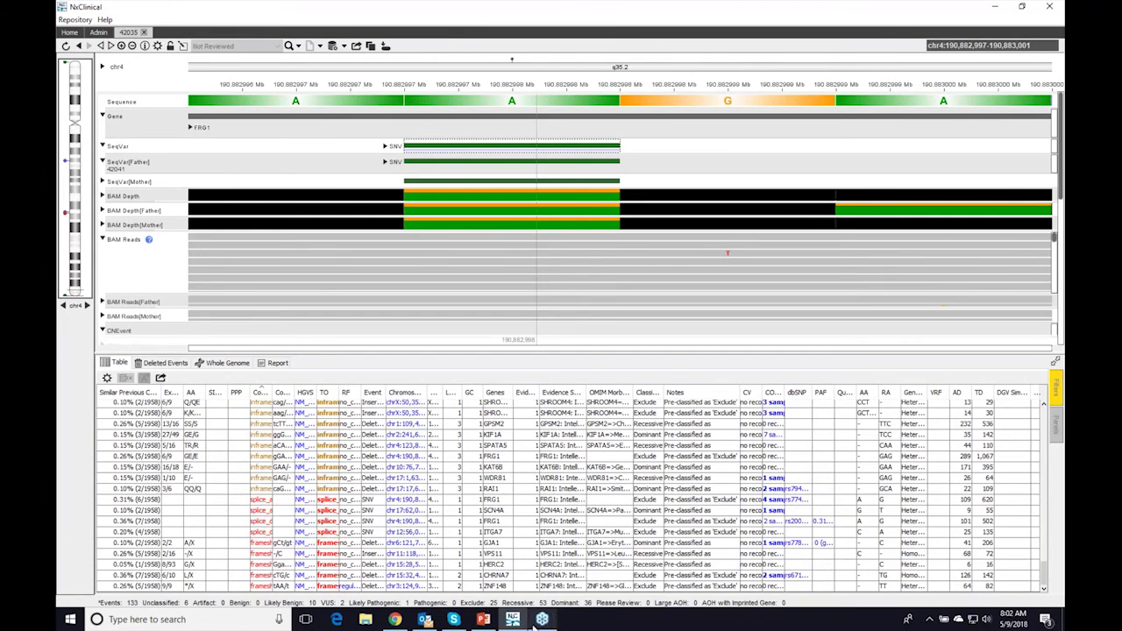
# Check the Seq Var slide in PowerPoint again, then view and close the transcript list of the SPATA5 deletion in NxClinical
pyautogui.click(482, 619)
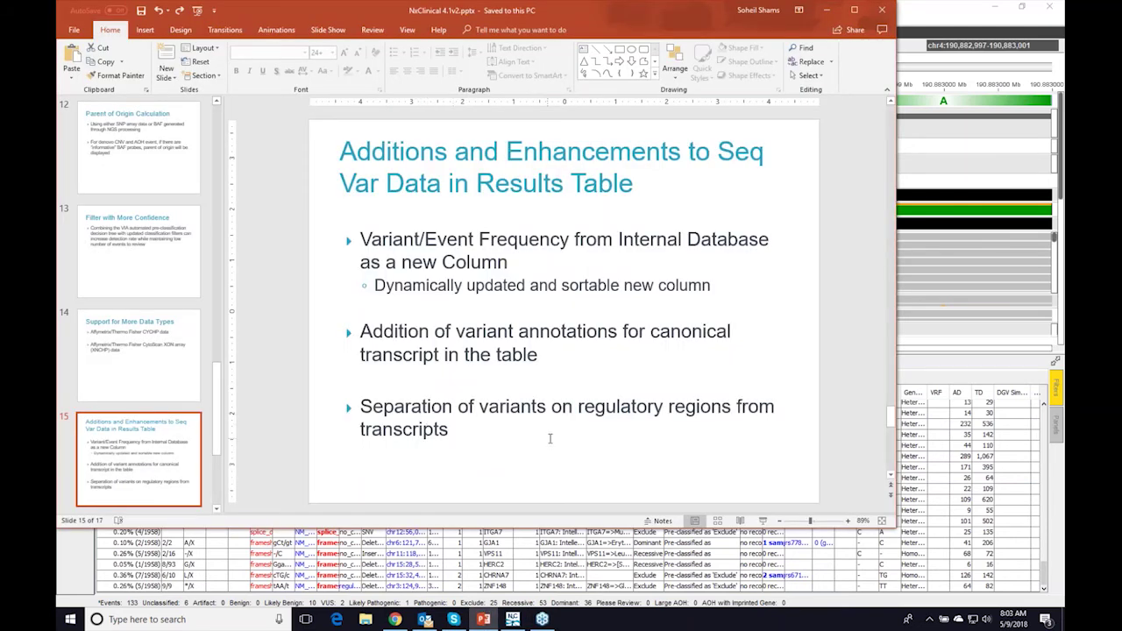
pyautogui.click(826, 11)
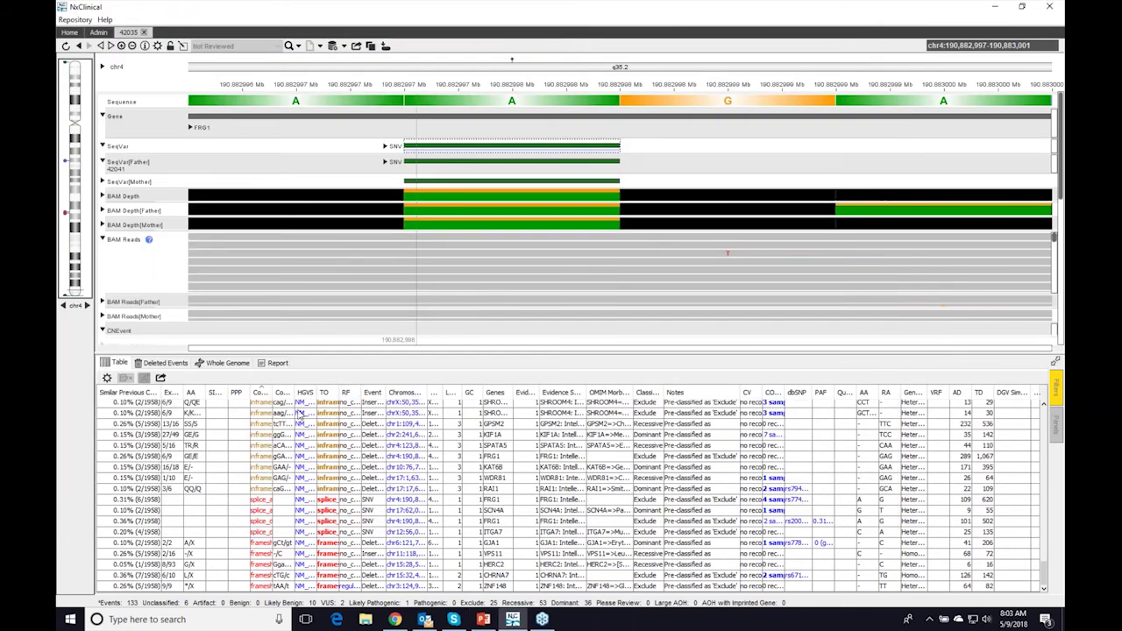
pyautogui.click(331, 447)
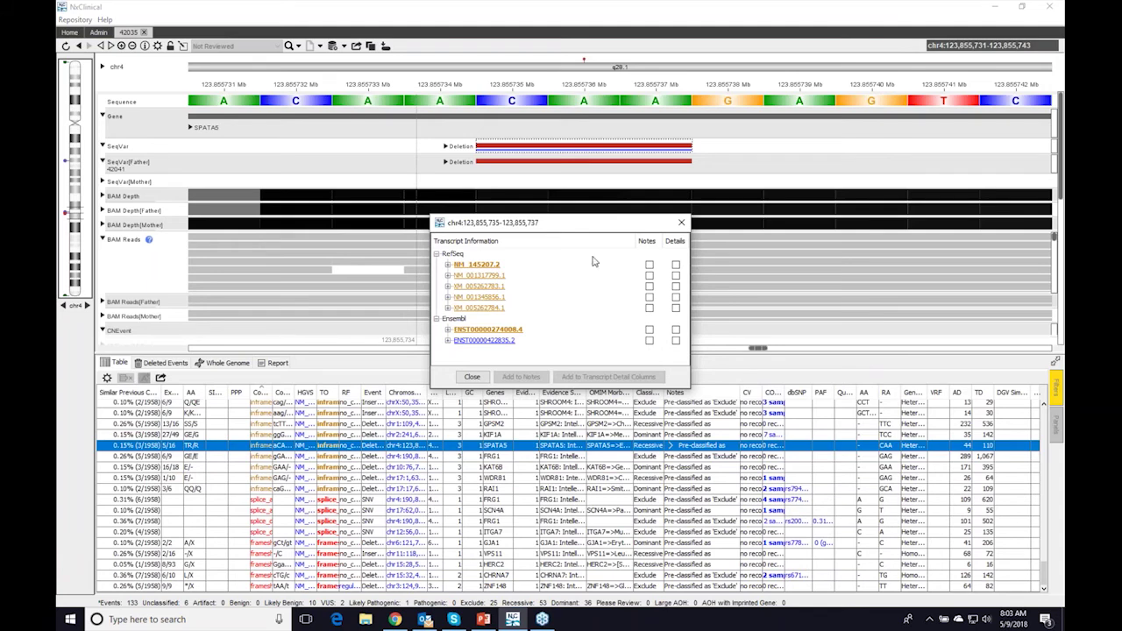
pyautogui.click(680, 224)
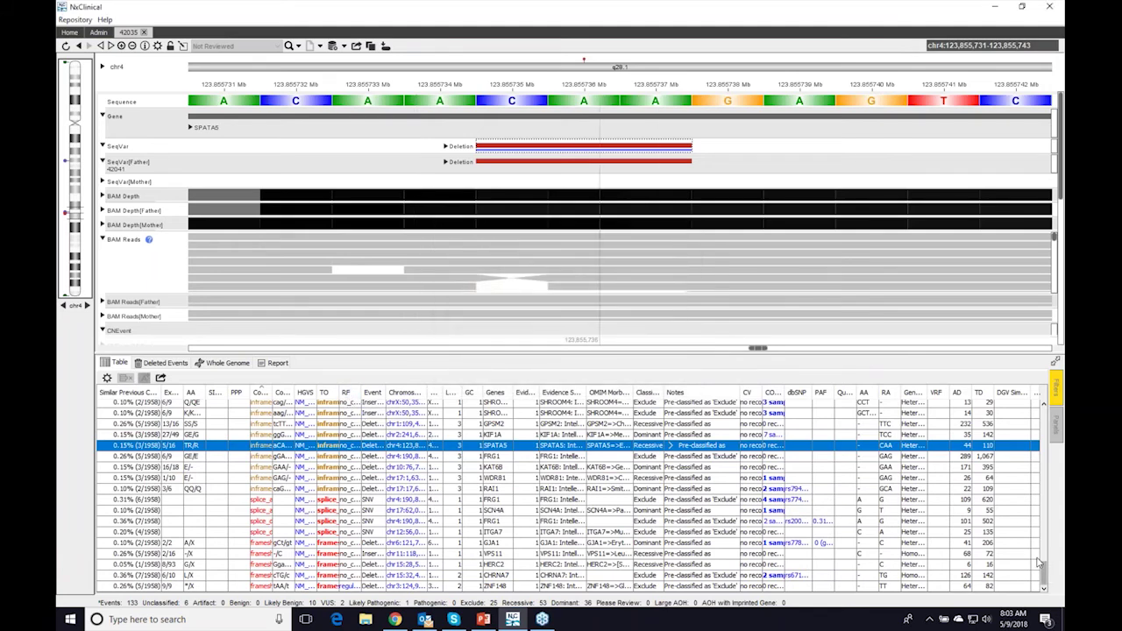
# Return to the start of the event table and sort it by the Regulatory Feature column
pyautogui.moveTo(1041, 565); pyautogui.dragTo(1043, 412)
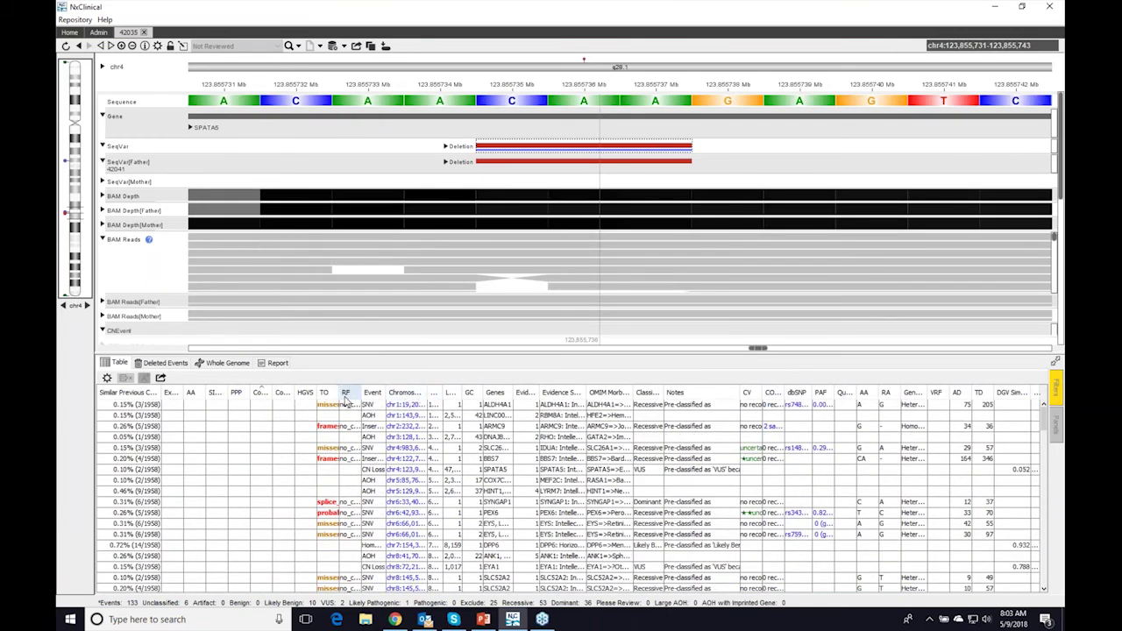
pyautogui.click(347, 400)
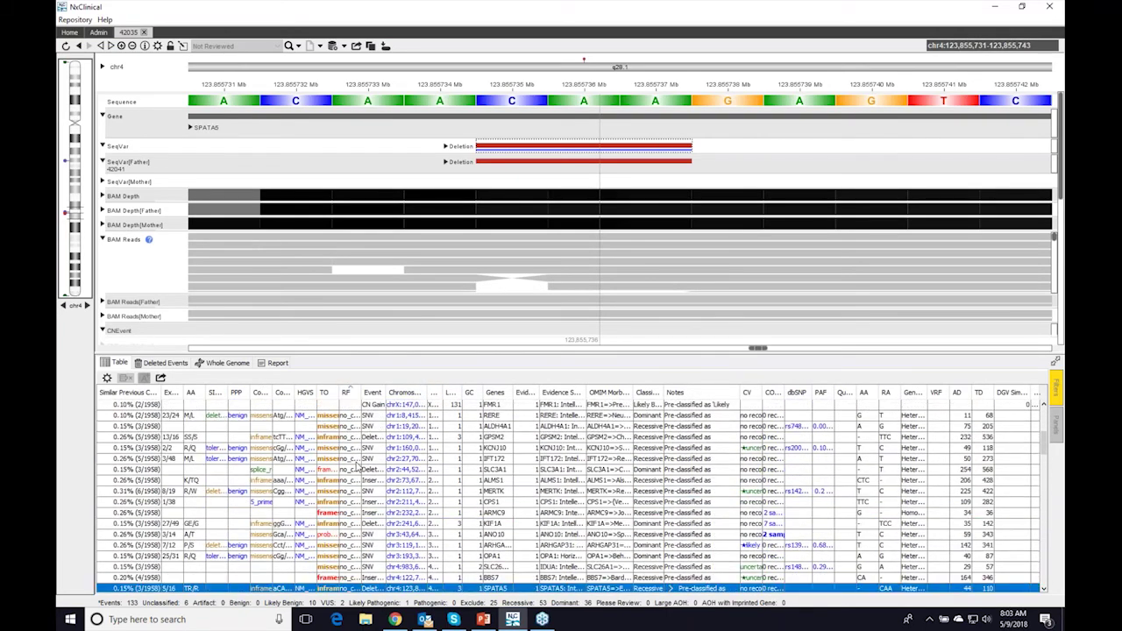
# Find the EMG1 insertion on chr12 among the regulatory region variants, view its transcript overview, and close it
pyautogui.scroll(2, 358, 468)
pyautogui.scroll(-10, 359, 468)
pyautogui.scroll(-10, 358, 468)
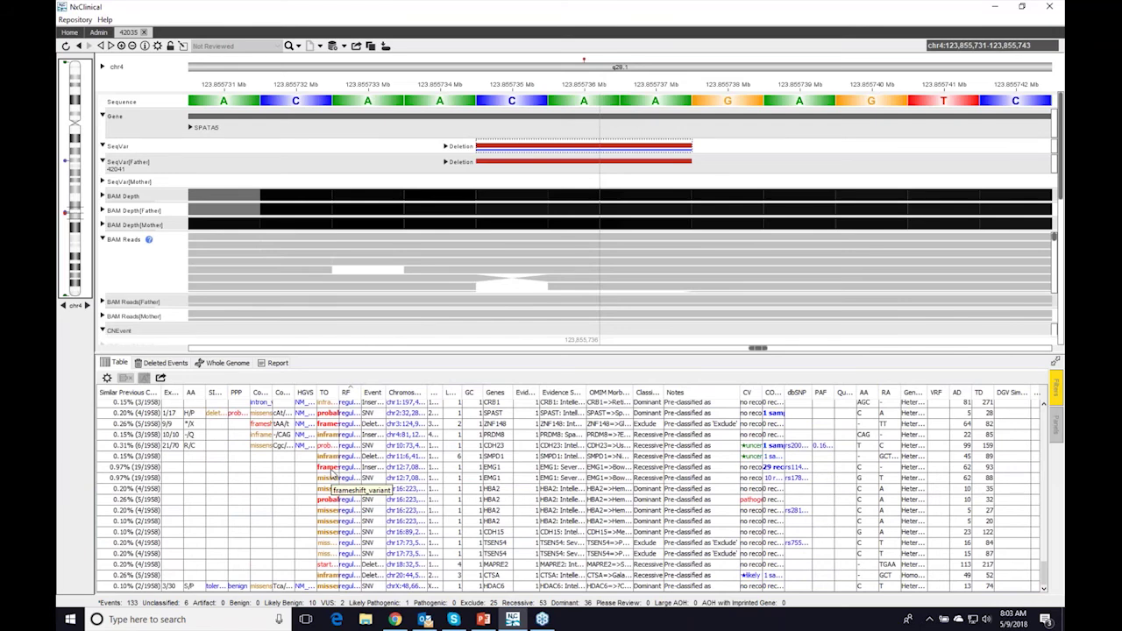
pyautogui.click(332, 470)
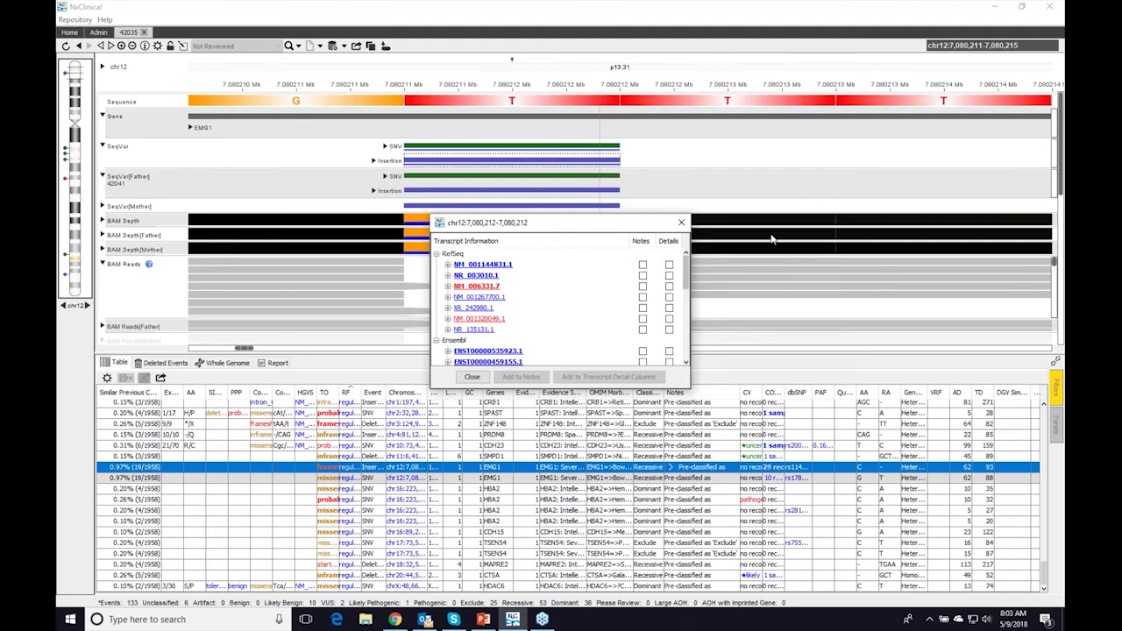
pyautogui.click(681, 222)
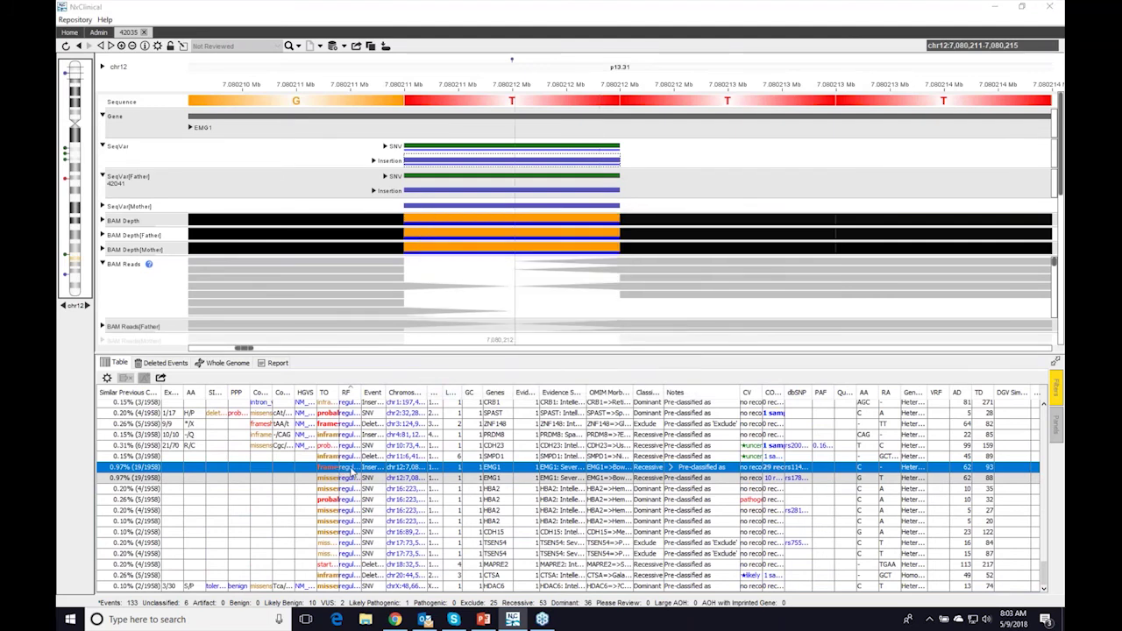
pyautogui.click(351, 471)
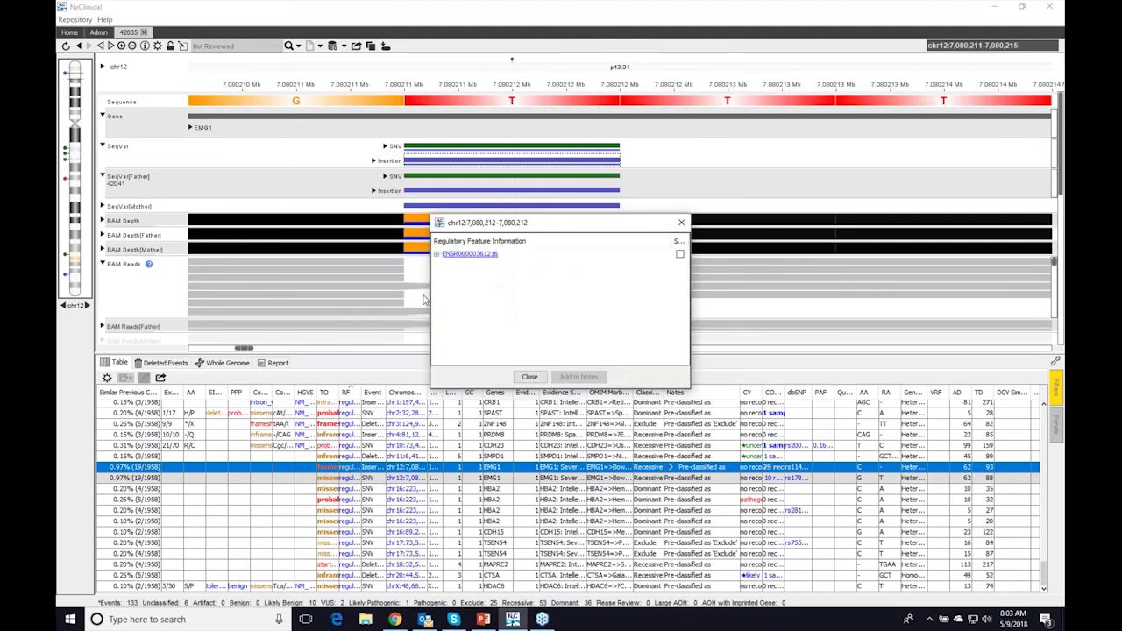
pyautogui.click(436, 254)
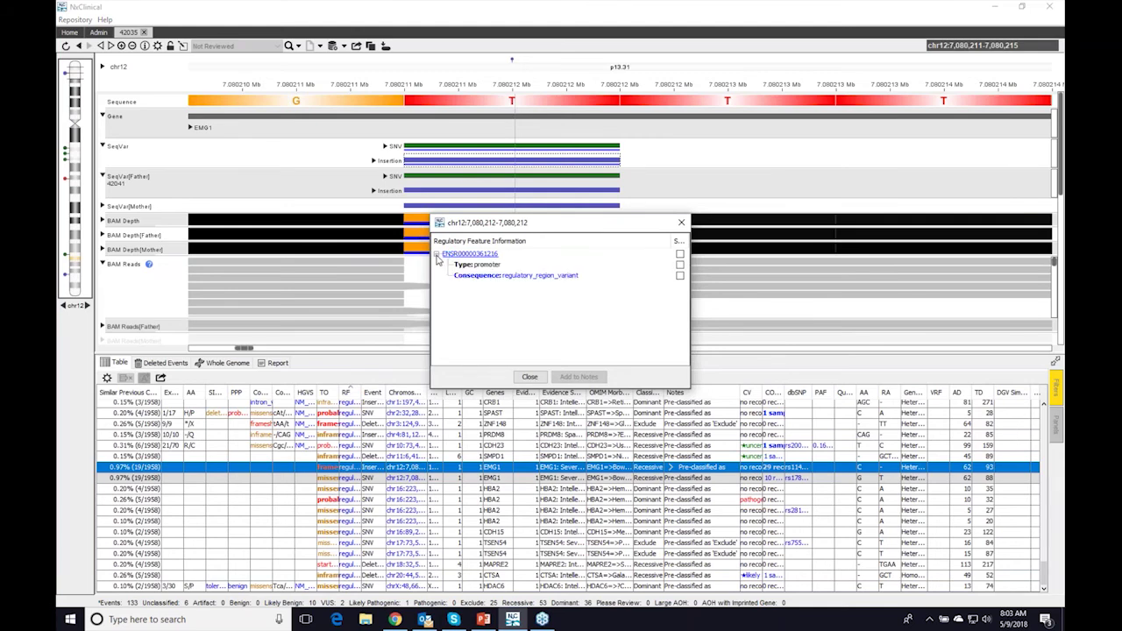
pyautogui.click(681, 222)
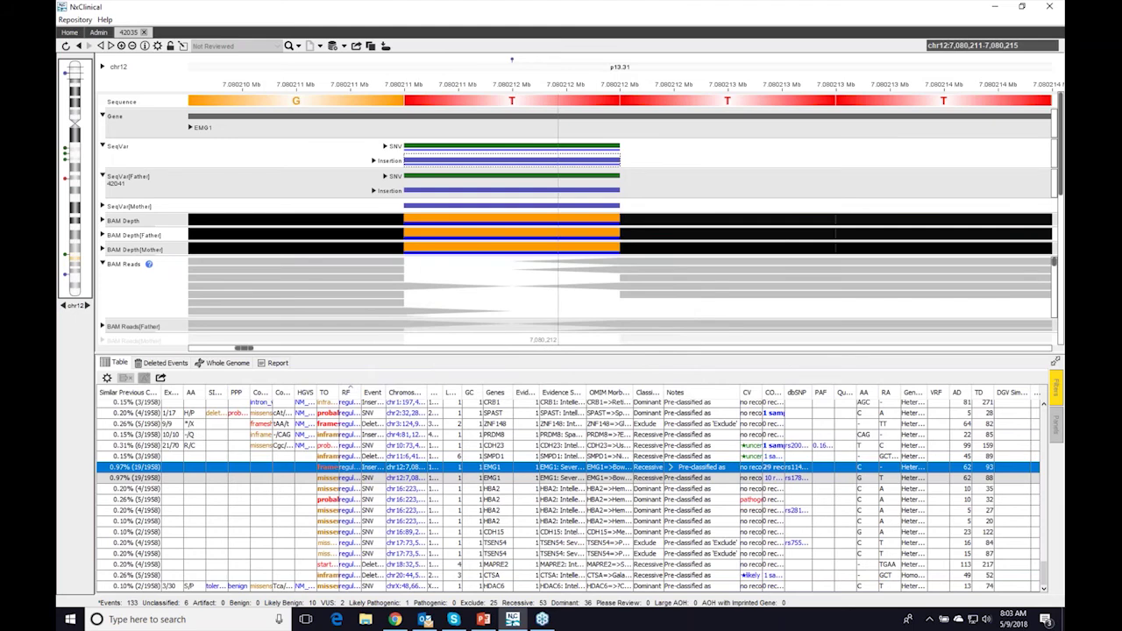
# Switch to PowerPoint to check the "Enhancements to Seq Var Filtering" slide, and return to NxClinical
pyautogui.click(483, 618)
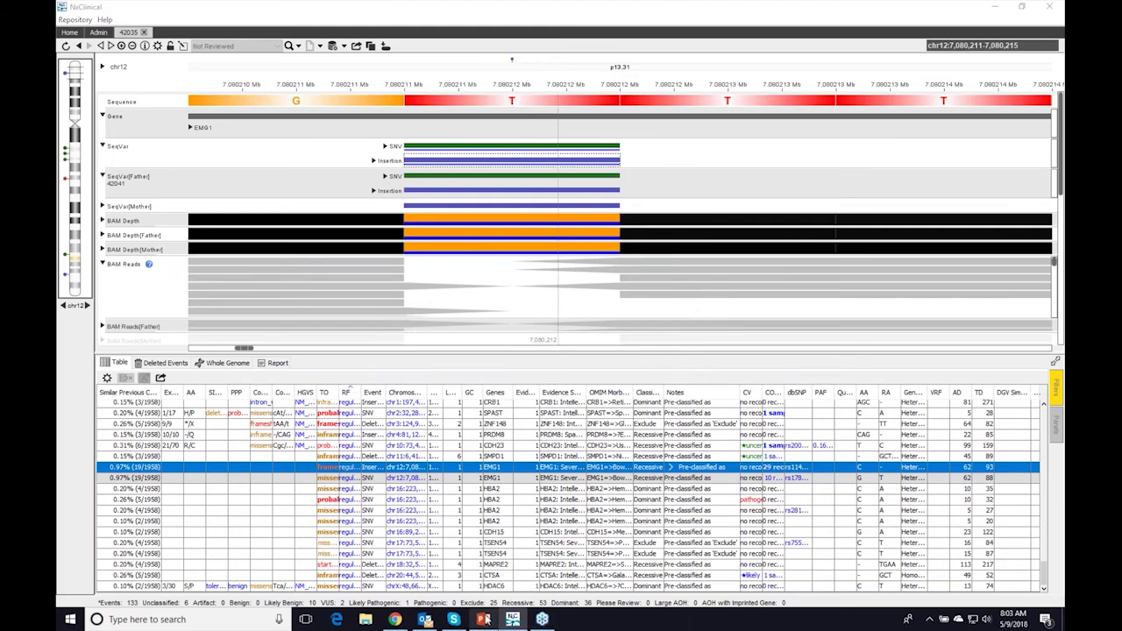
pyautogui.scroll(-2, 449, 326)
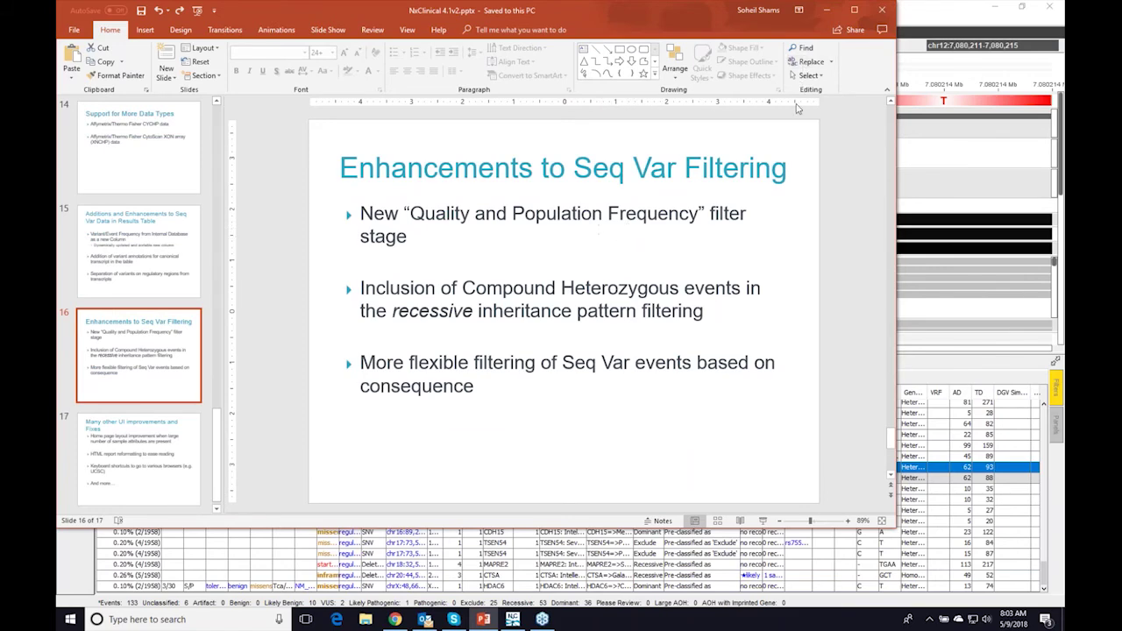
pyautogui.click(827, 10)
# Show the sequence variant filters, review the parameters of the Classified Events filter, and close them unchanged
pyautogui.click(1058, 392)
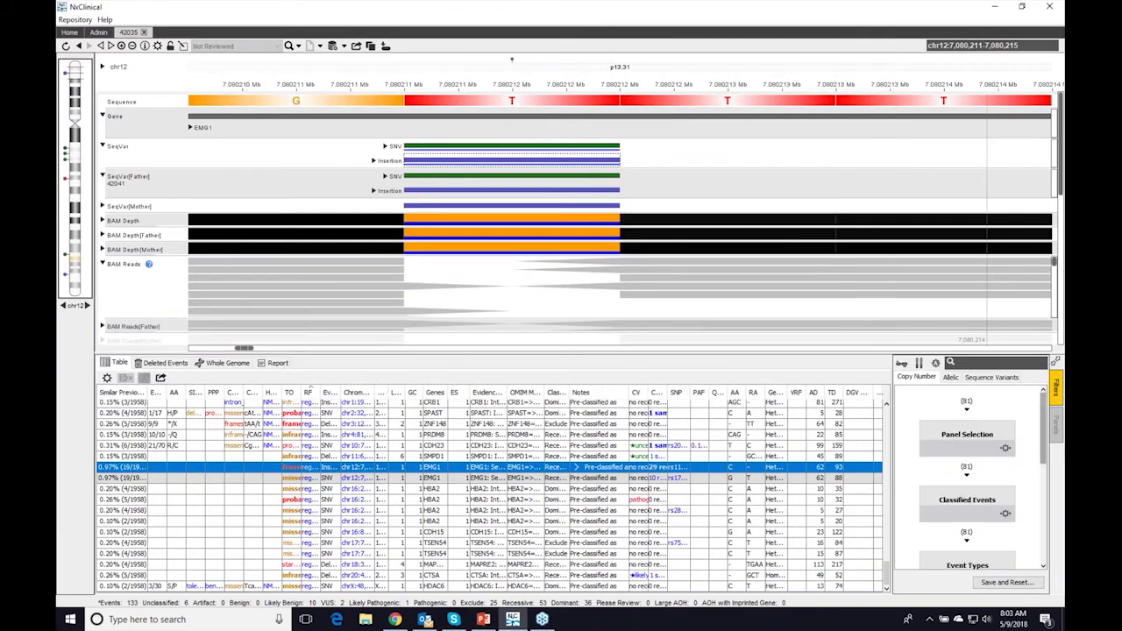
pyautogui.click(990, 378)
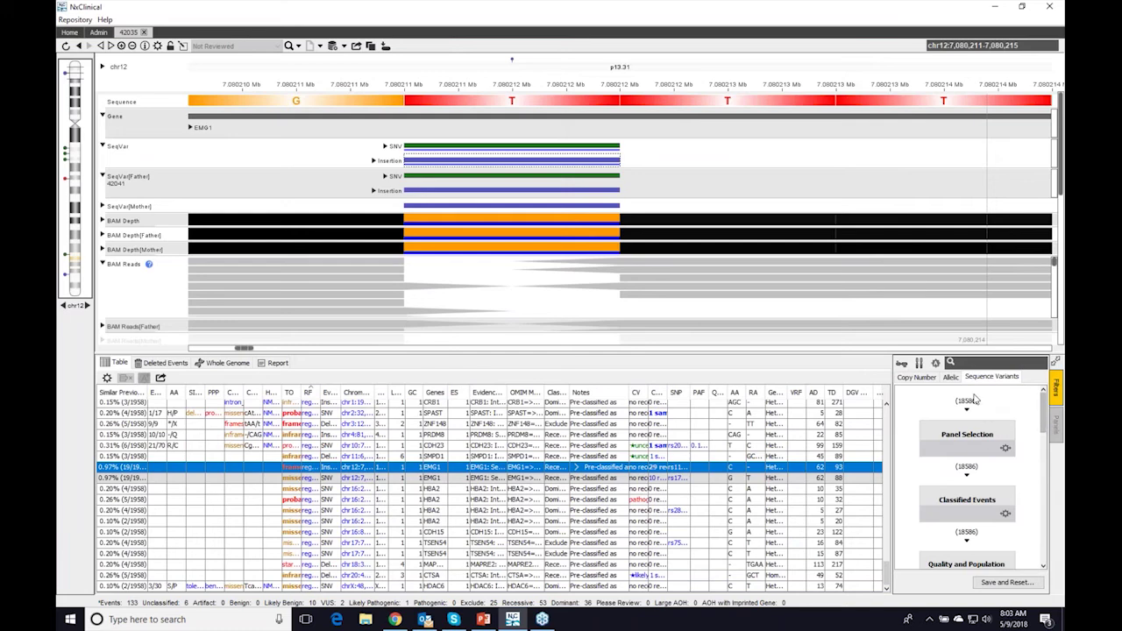
pyautogui.scroll(-2, 1049, 415)
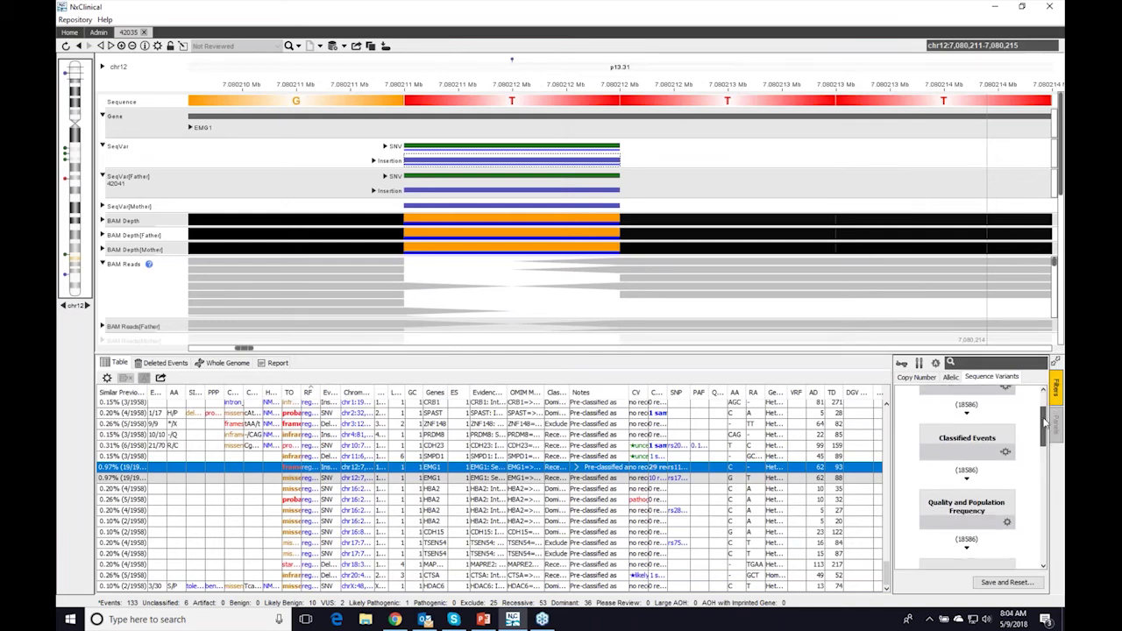
pyautogui.click(1005, 443)
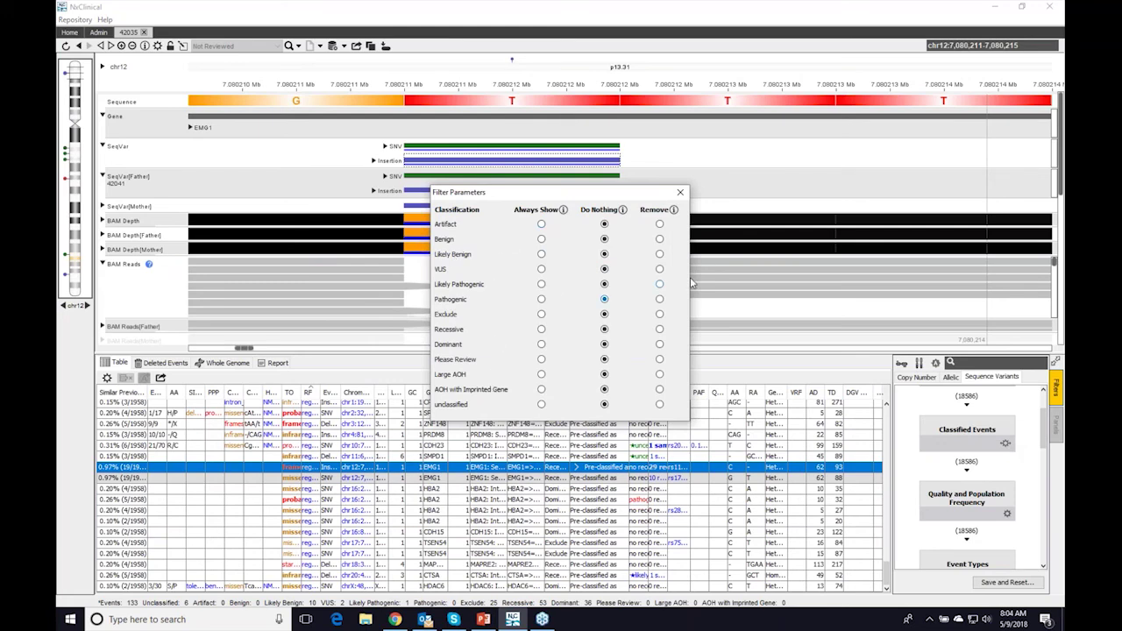
pyautogui.click(679, 192)
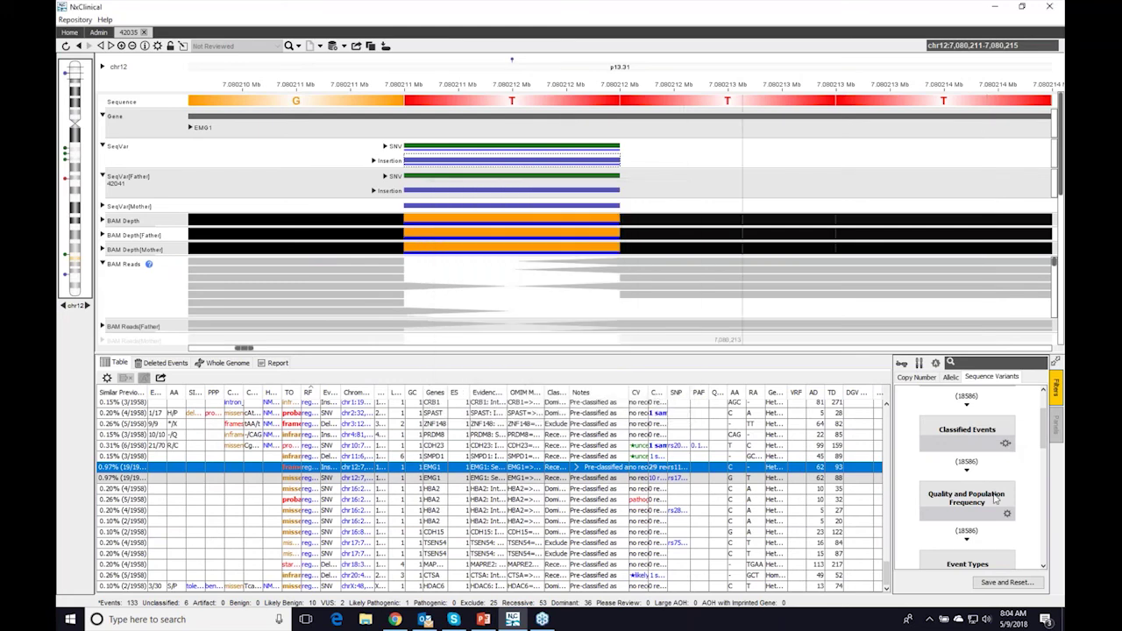
# In the Quality and Population Frequency filter, remove variants with a quality score lower than 50 and read depth support less than 35
pyautogui.moveTo(1013, 519)
pyautogui.click(1007, 515)
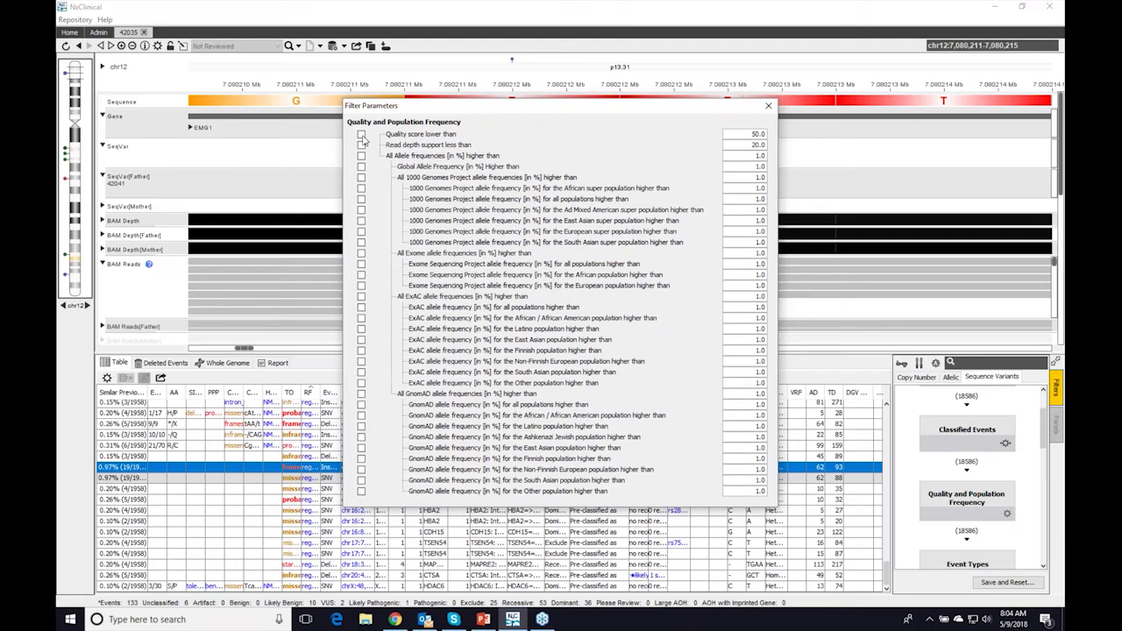
pyautogui.click(361, 135)
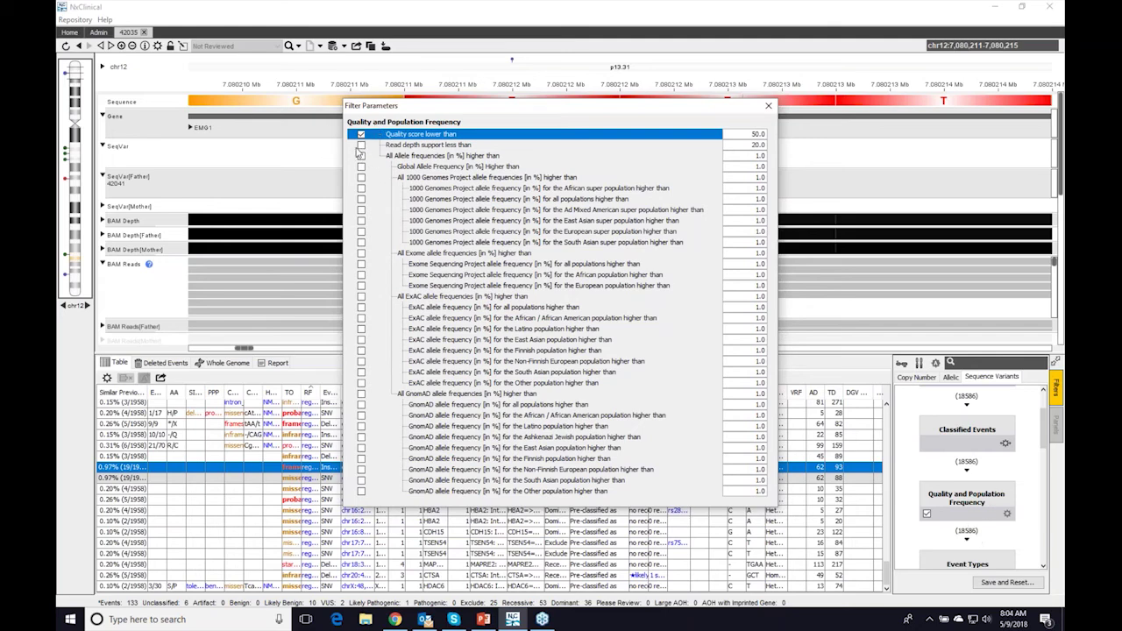
pyautogui.click(361, 145)
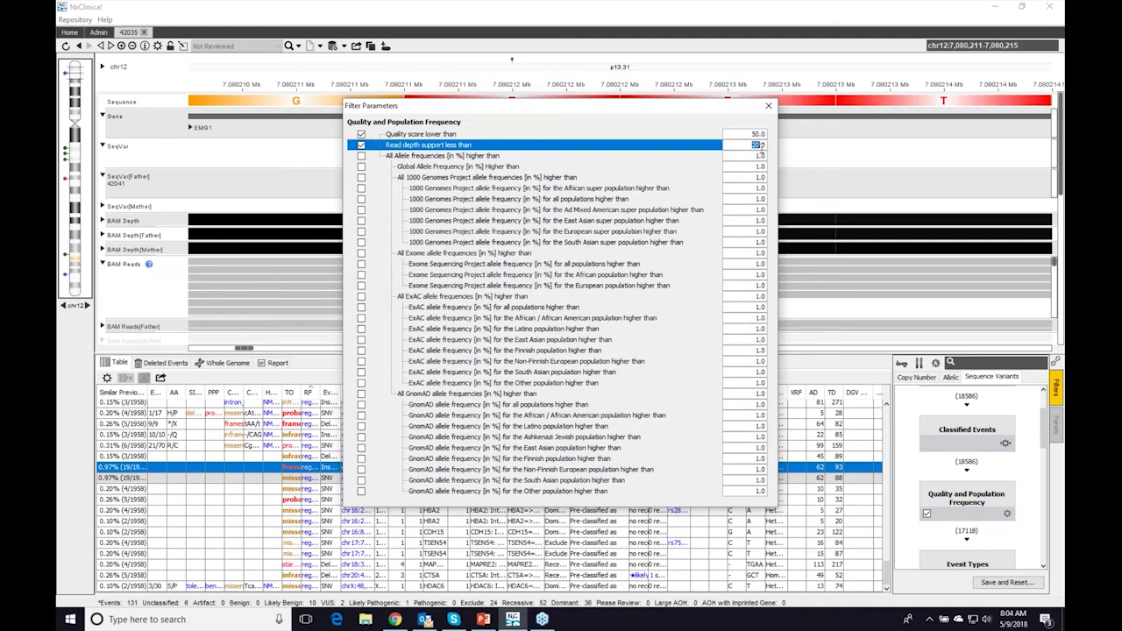
pyautogui.write('35')
pyautogui.press('Return')
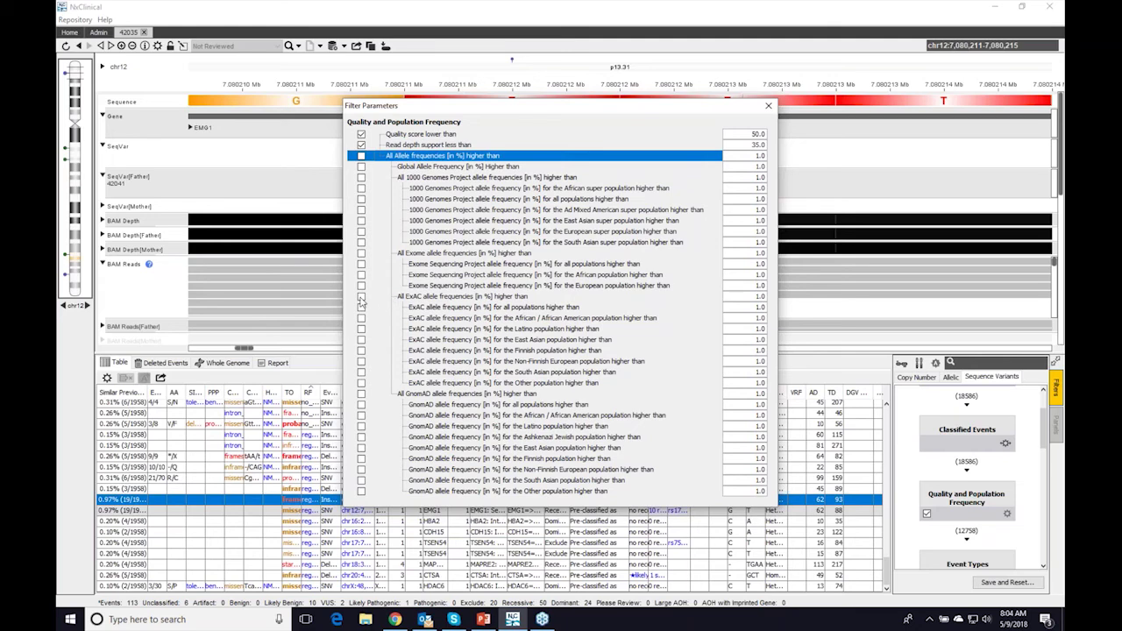
# Enable all ExAC allele frequency limits at 0.5% except the Finnish population, and switch the Quality and Population Frequency filter off
pyautogui.click(361, 298)
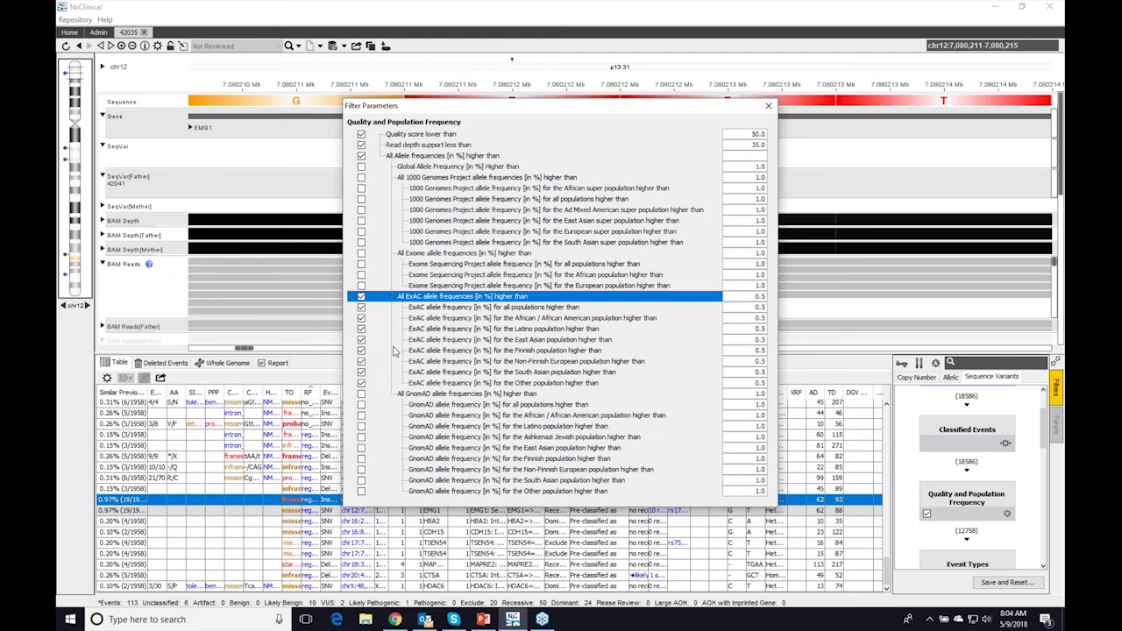
pyautogui.click(361, 351)
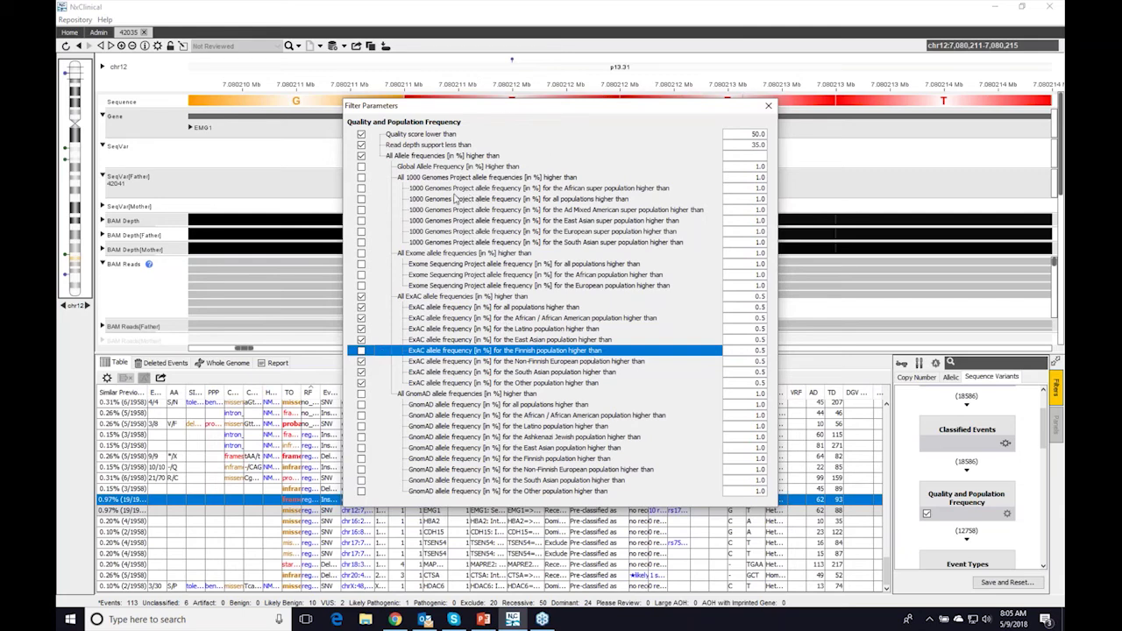
pyautogui.click(769, 106)
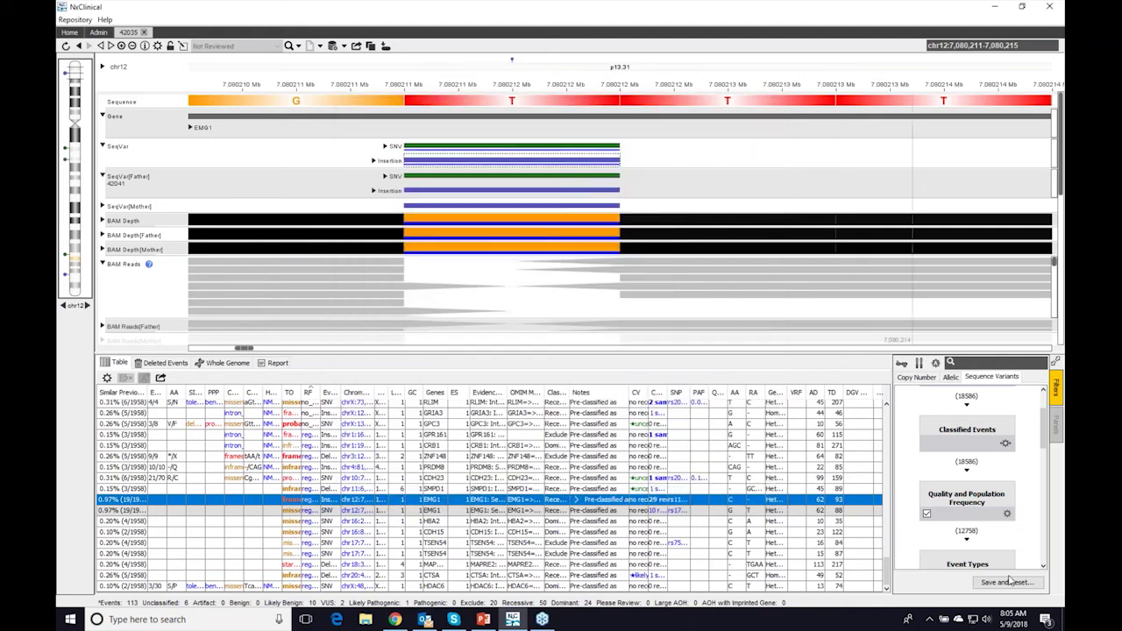
pyautogui.click(926, 514)
# Open the Interest Level filter parameters and look through the consequence types above and below the removal threshold
pyautogui.moveTo(1048, 426); pyautogui.dragTo(1049, 498)
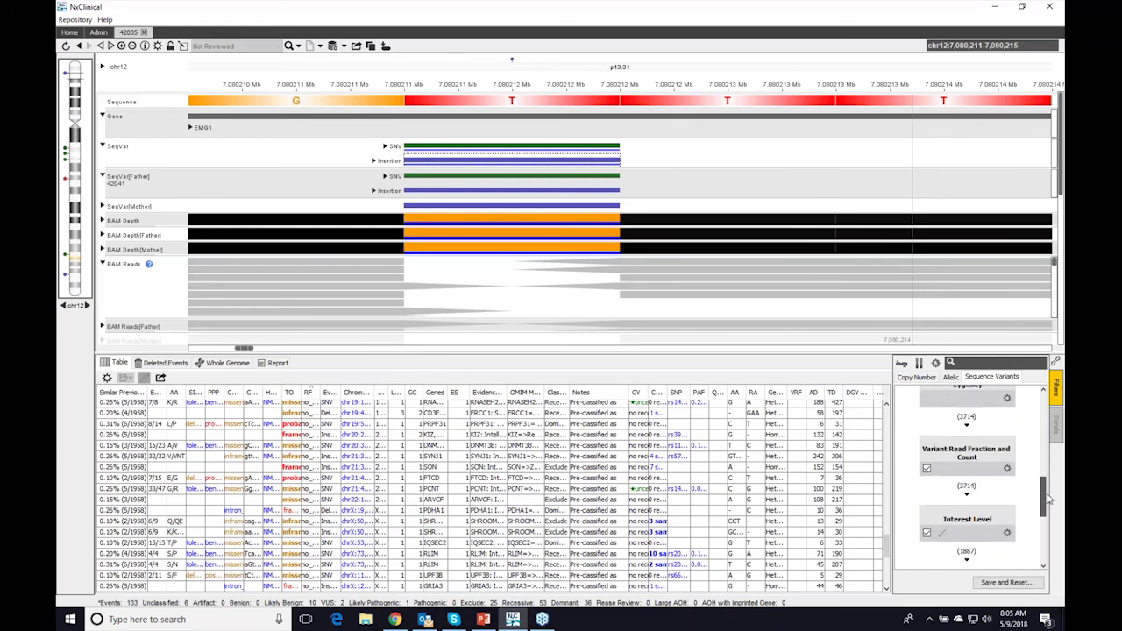
pyautogui.moveTo(1049, 498); pyautogui.dragTo(1039, 515)
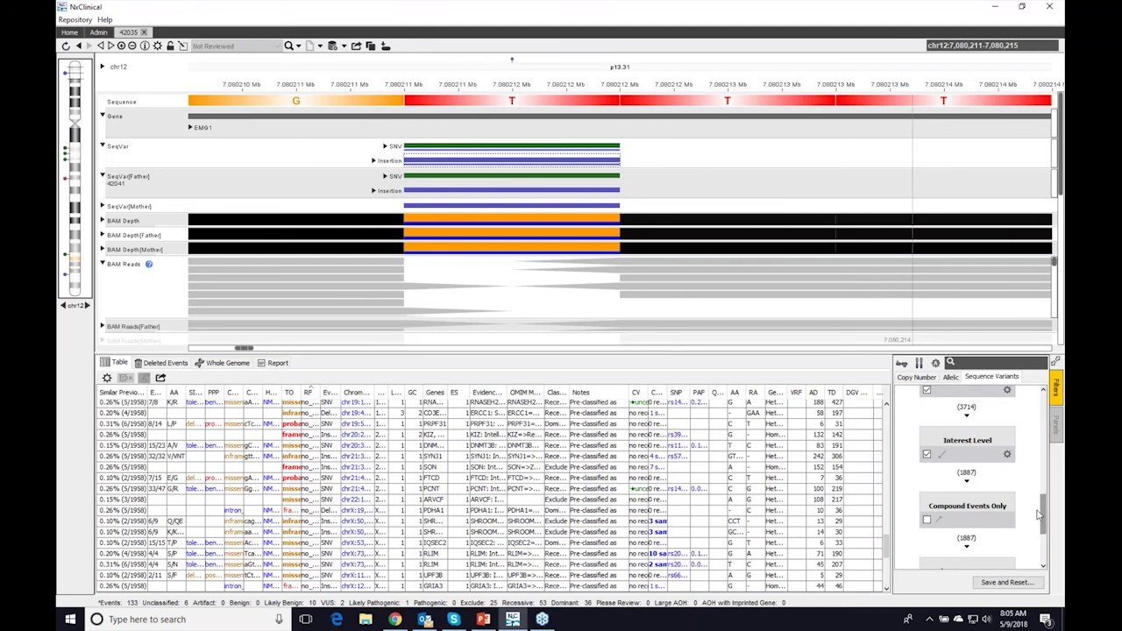
pyautogui.click(1007, 455)
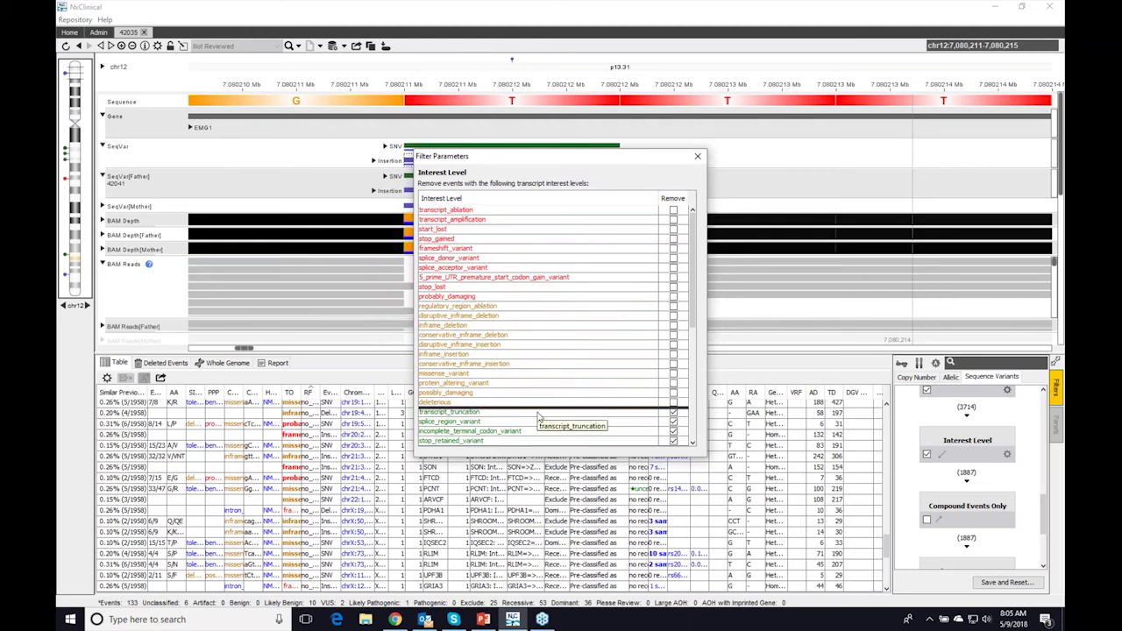
pyautogui.scroll(-4, 603, 377)
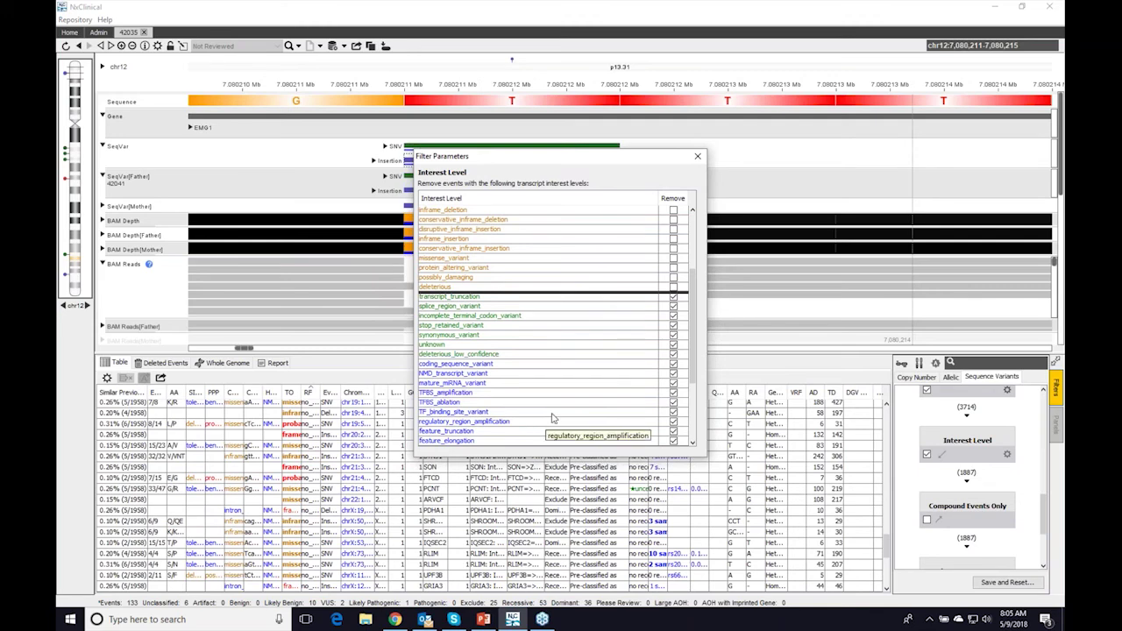
pyautogui.scroll(3, 596, 354)
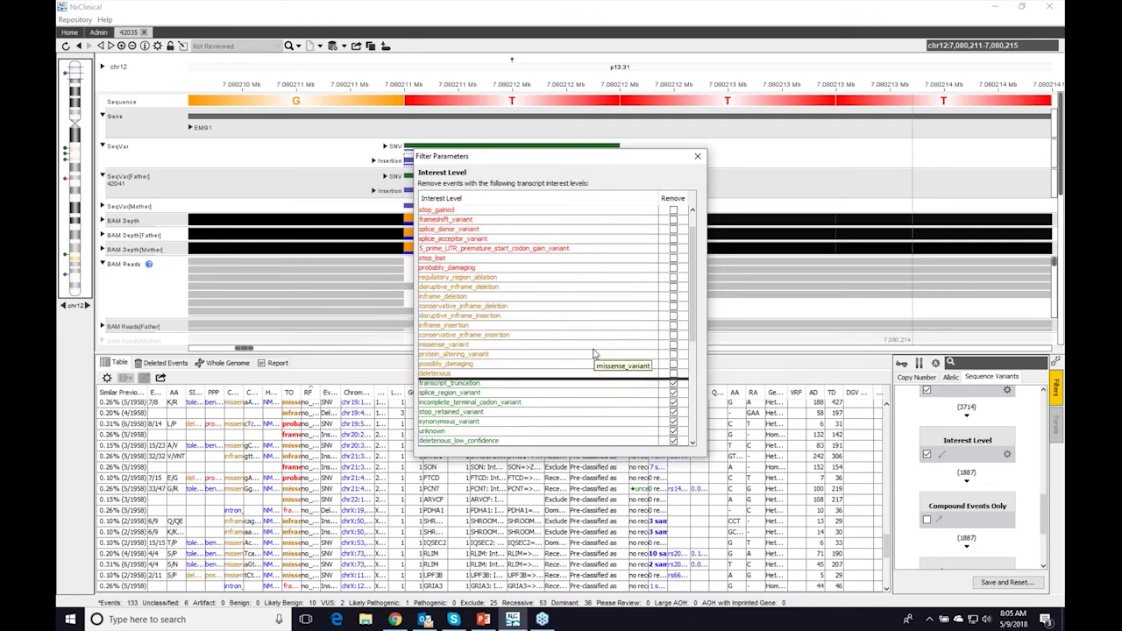
# Mark conservative_inframe_deletion and 5_prime_UTR_premature_start_codon_gain_variant for removal, and raise the removal threshold to just below probably_damaging
pyautogui.click(673, 307)
pyautogui.click(673, 307)
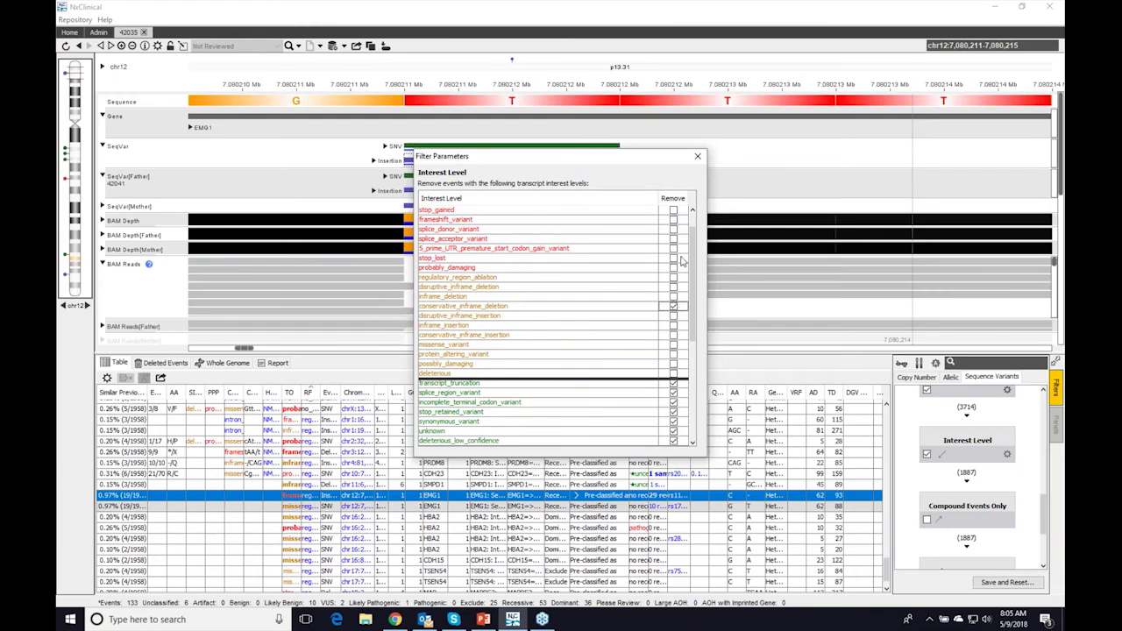
pyautogui.click(674, 249)
pyautogui.moveTo(591, 375); pyautogui.dragTo(587, 271)
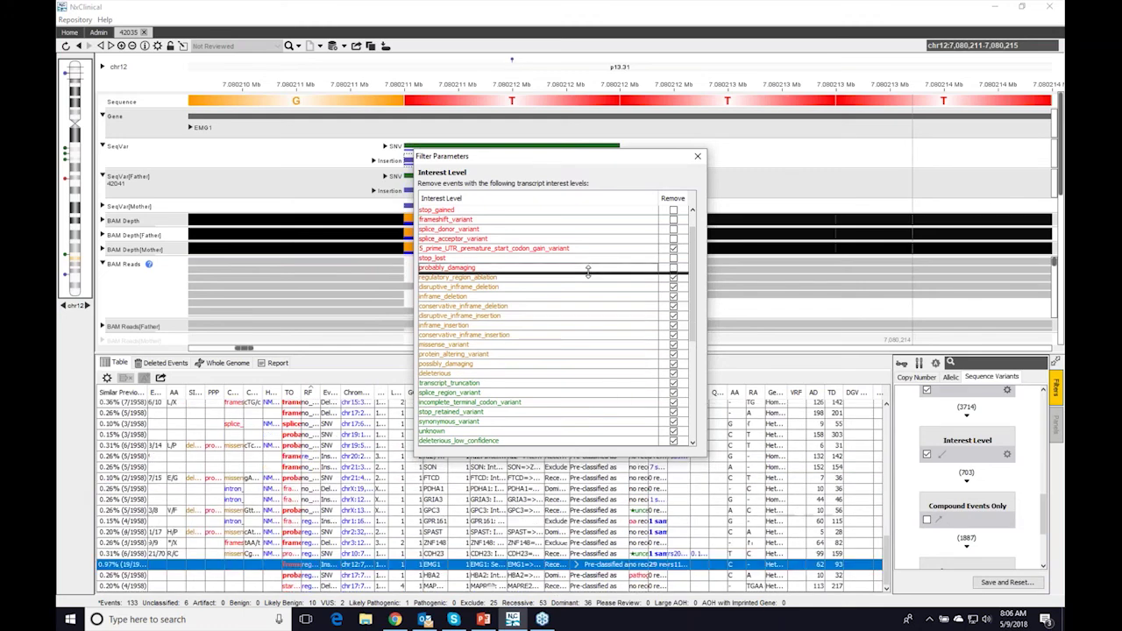
# Unmark 5_prime_UTR_premature_start_codon_gain_variant, missense_variant and possibly_damaging for removal, lower the threshold to just below deleterious, and close the Interest Level parameters
pyautogui.click(673, 248)
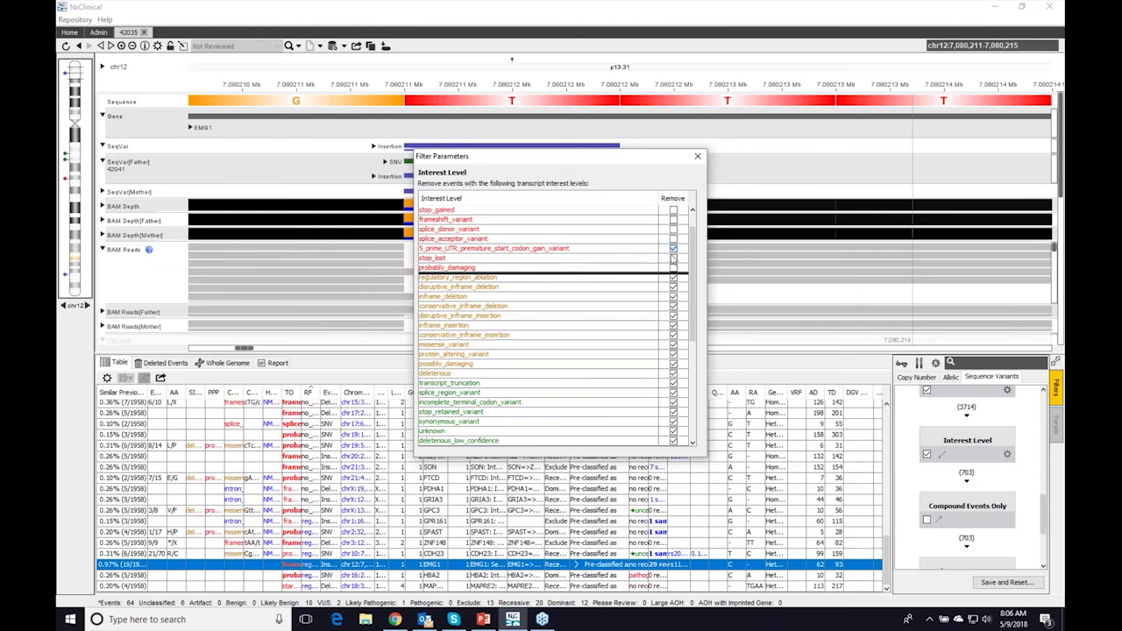
pyautogui.click(674, 363)
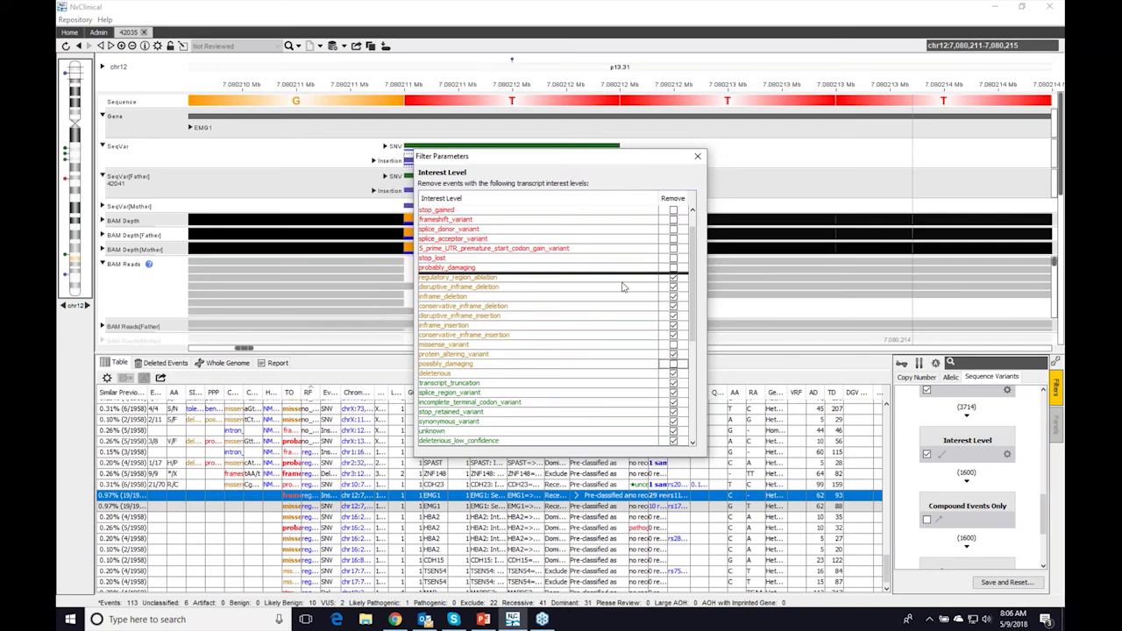
pyautogui.moveTo(622, 272); pyautogui.dragTo(620, 378)
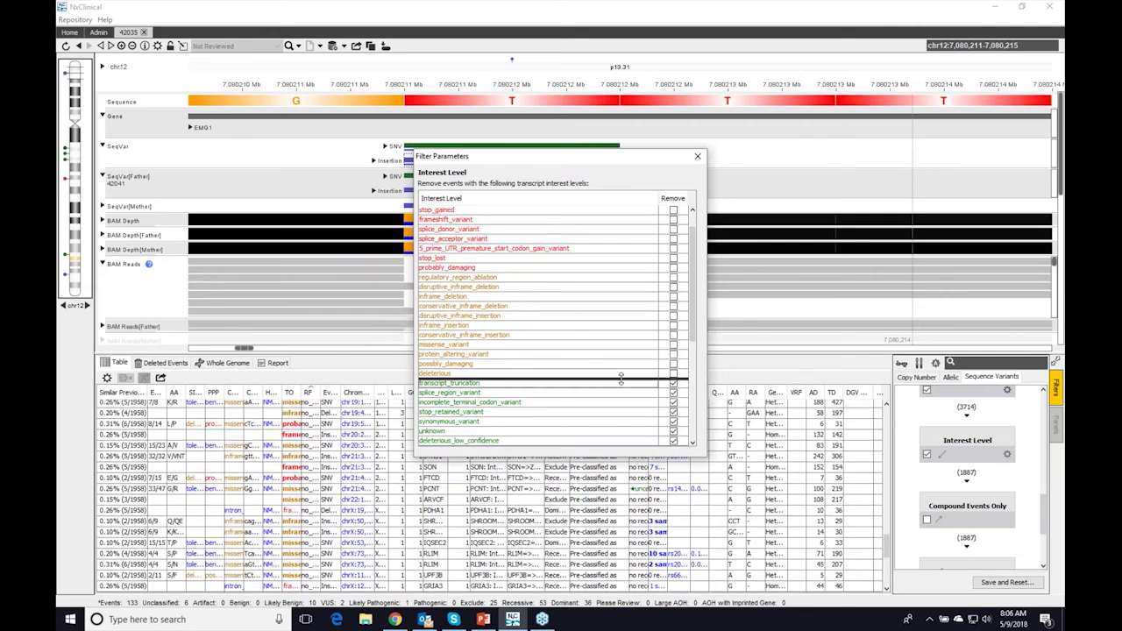
pyautogui.click(696, 157)
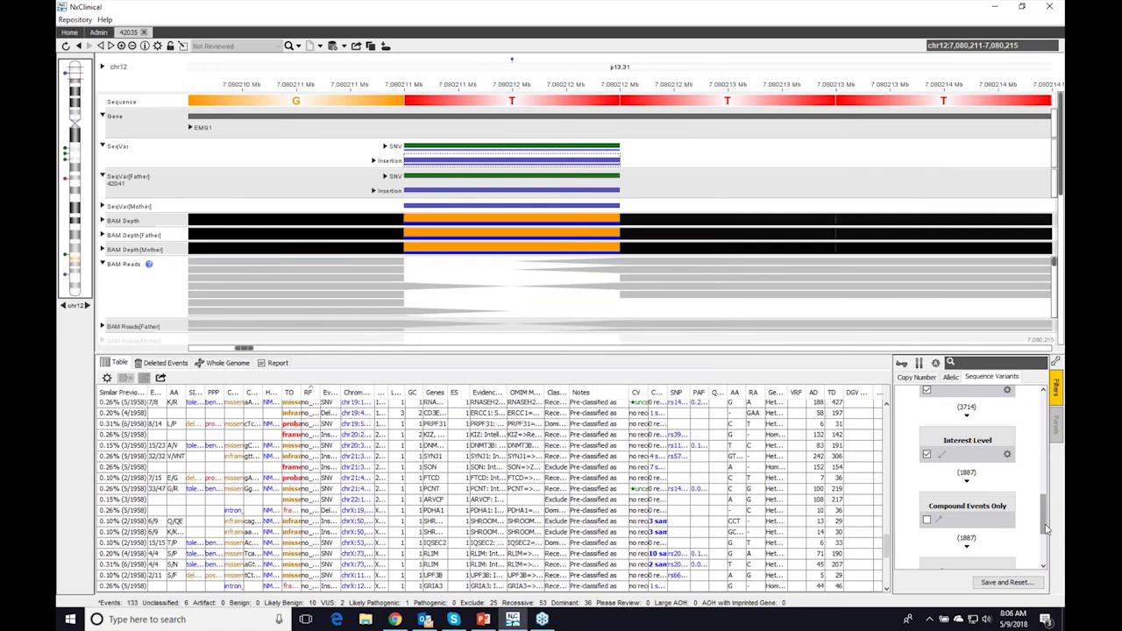
# Set the Inheritance Pattern filter for sequence variants to show only events matching the De Novo model
pyautogui.scroll(-3, 1045, 530)
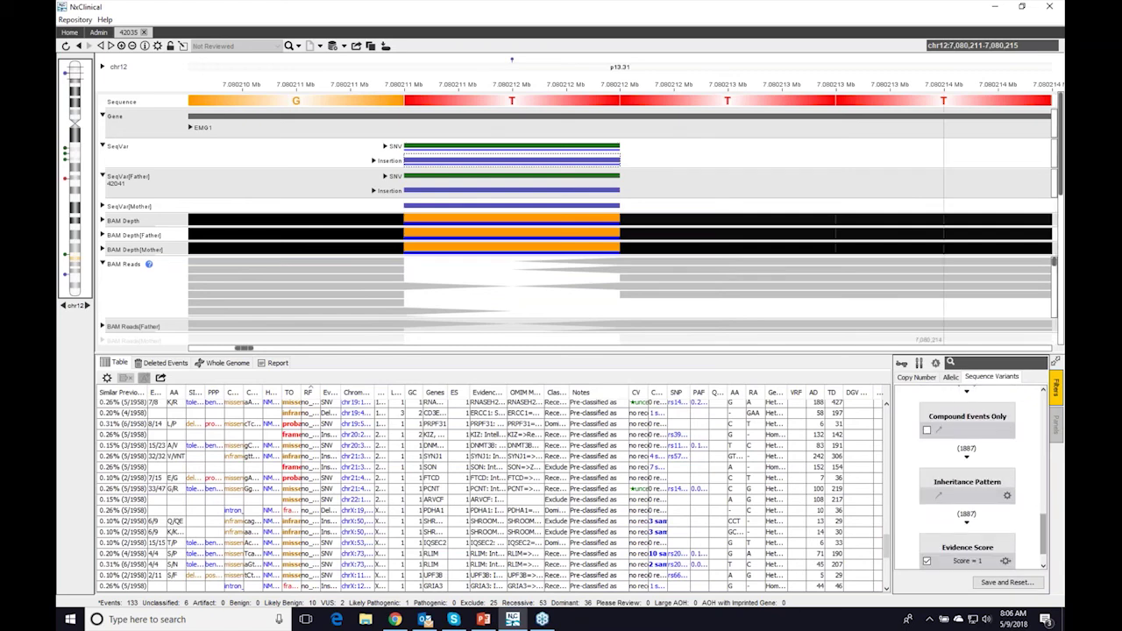
pyautogui.click(1007, 496)
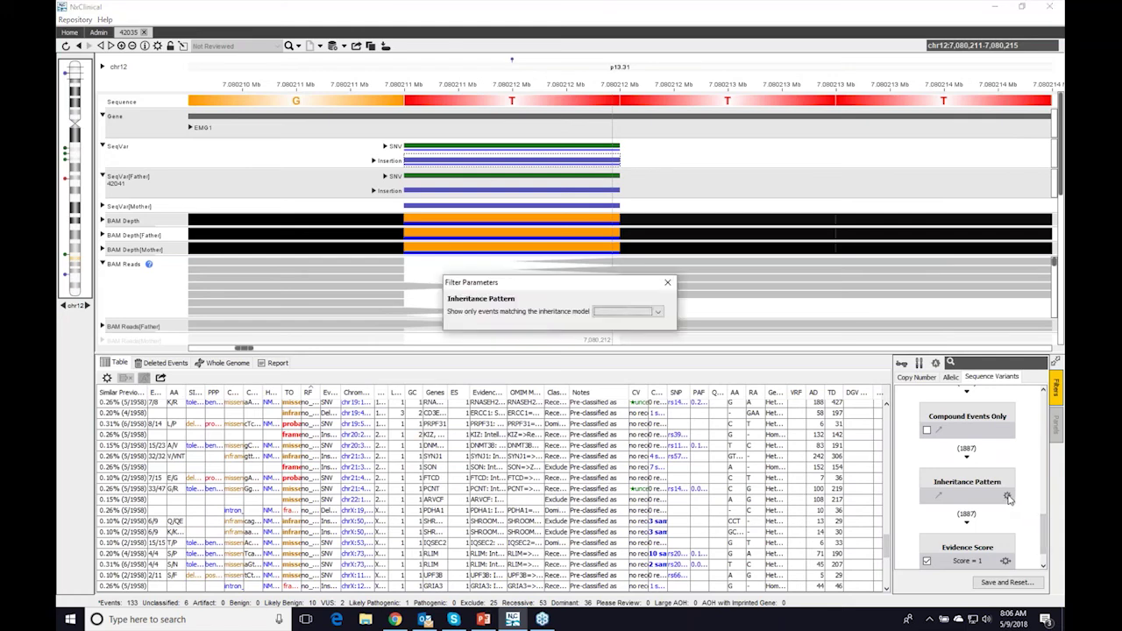
pyautogui.click(624, 314)
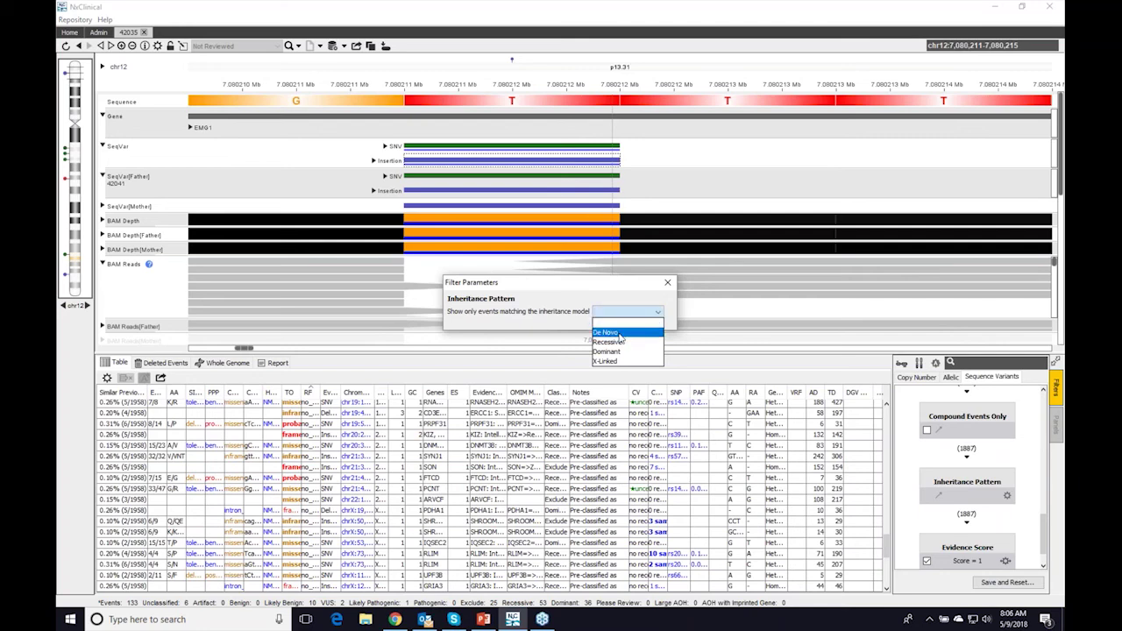
pyautogui.click(619, 333)
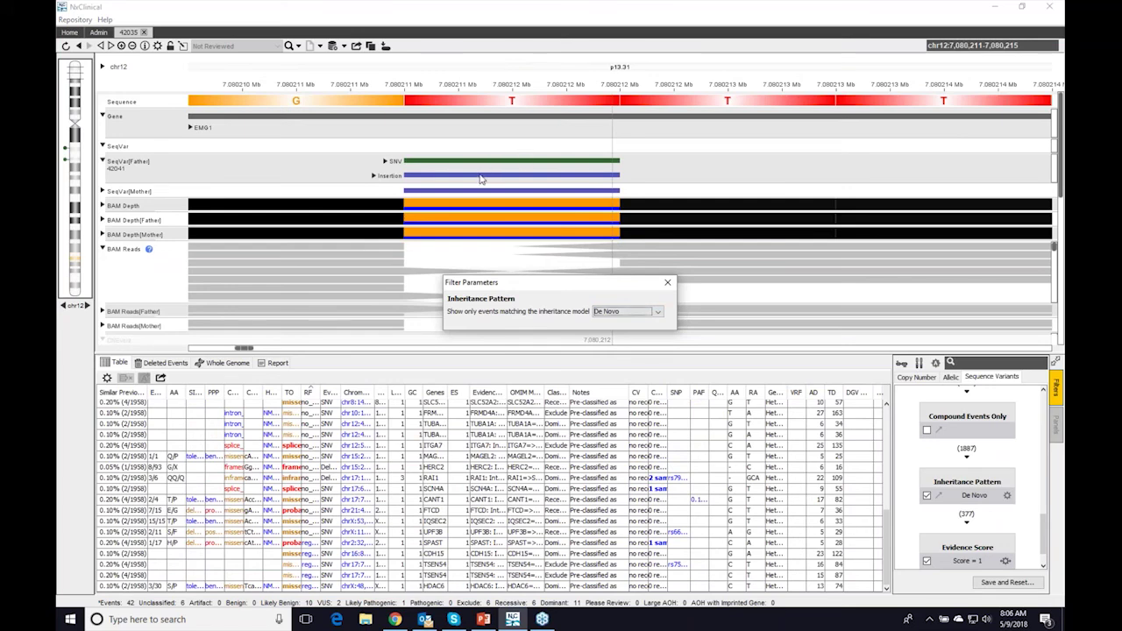
# Change the Inheritance Pattern filter to show only events matching the Recessive model, and close its parameters
pyautogui.click(645, 314)
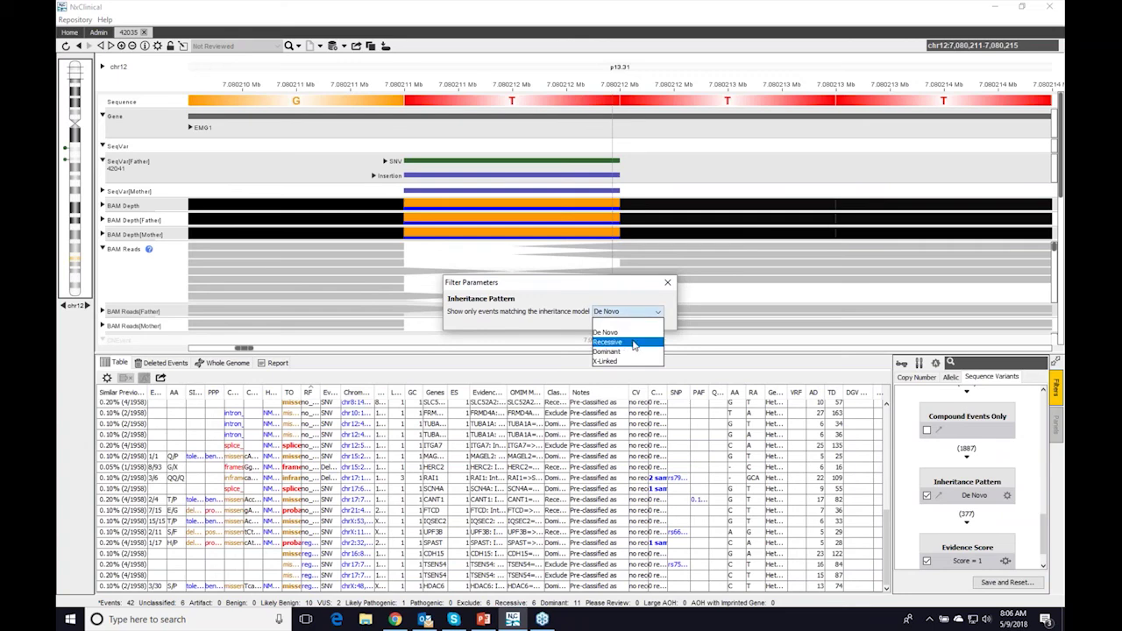
pyautogui.click(633, 342)
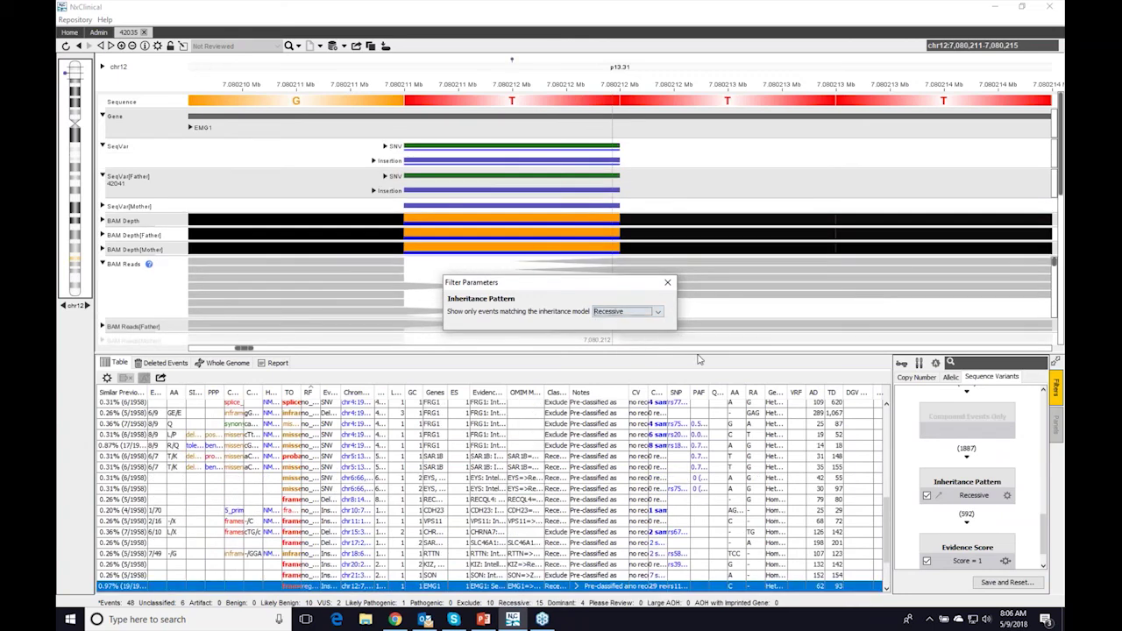
pyautogui.click(667, 282)
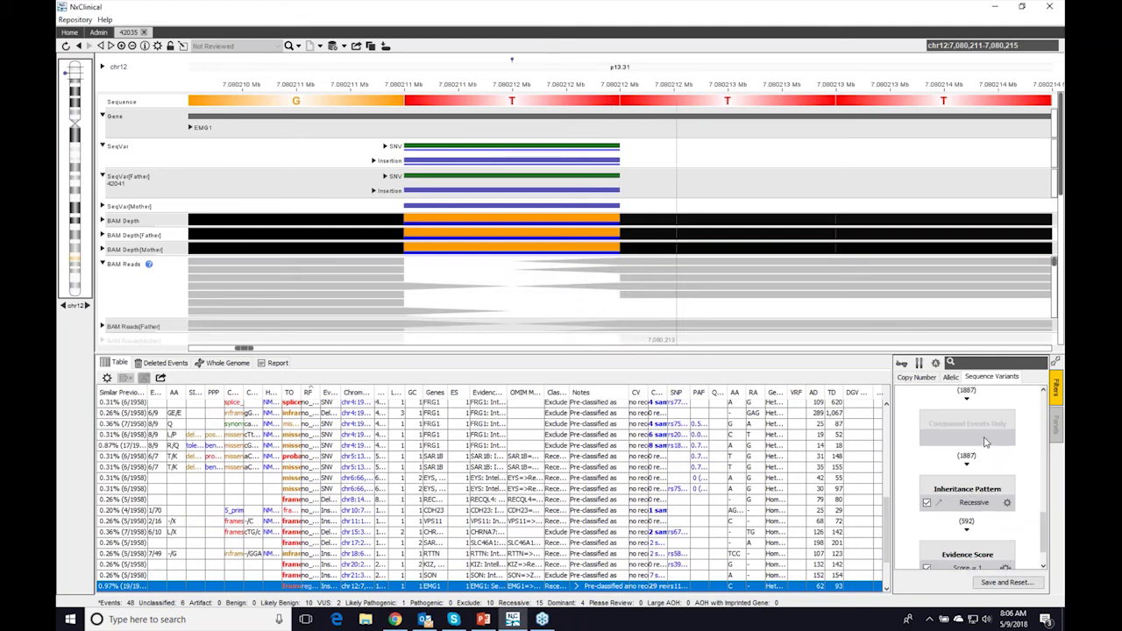
pyautogui.scroll(3, 991, 447)
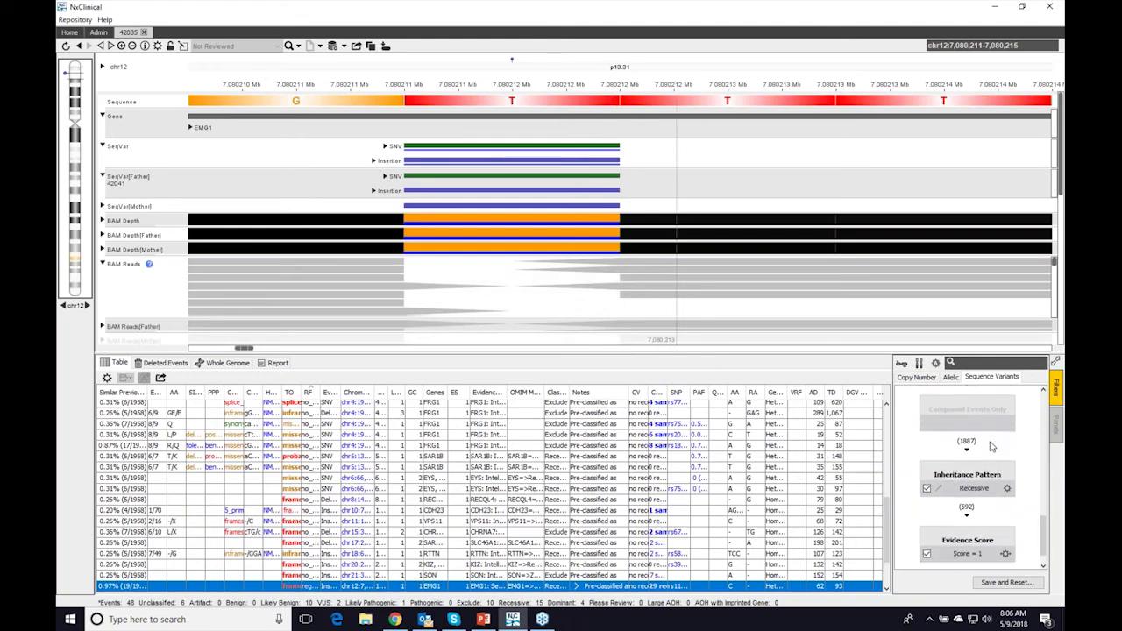
pyautogui.scroll(2, 990, 447)
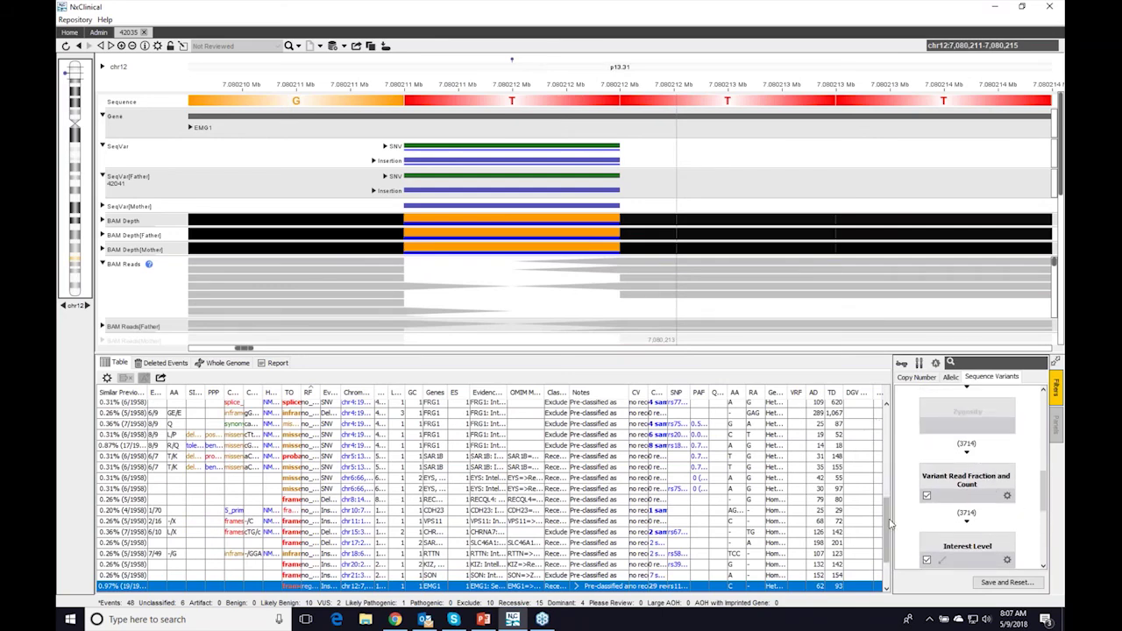
# Show all chromosomes, open chromosome 4, and zoom in around SPATA5 at 4q27-q28.1 to compare the sequence deletion with the copy number loss
pyautogui.moveTo(889, 523); pyautogui.dragTo(890, 506)
pyautogui.click(101, 69)
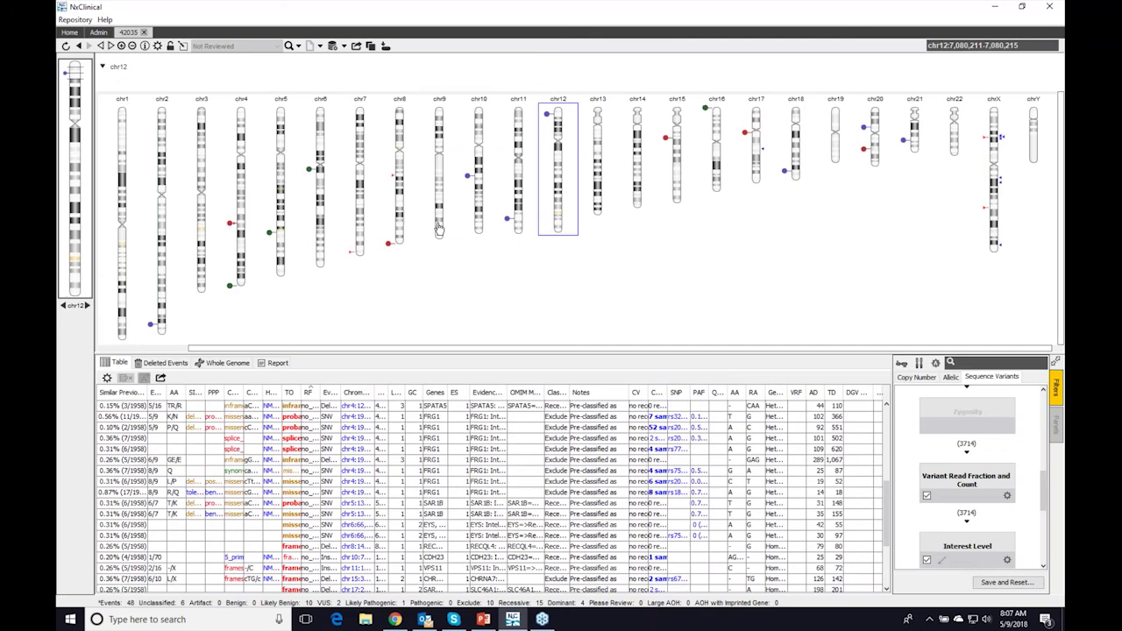
pyautogui.doubleClick(235, 237)
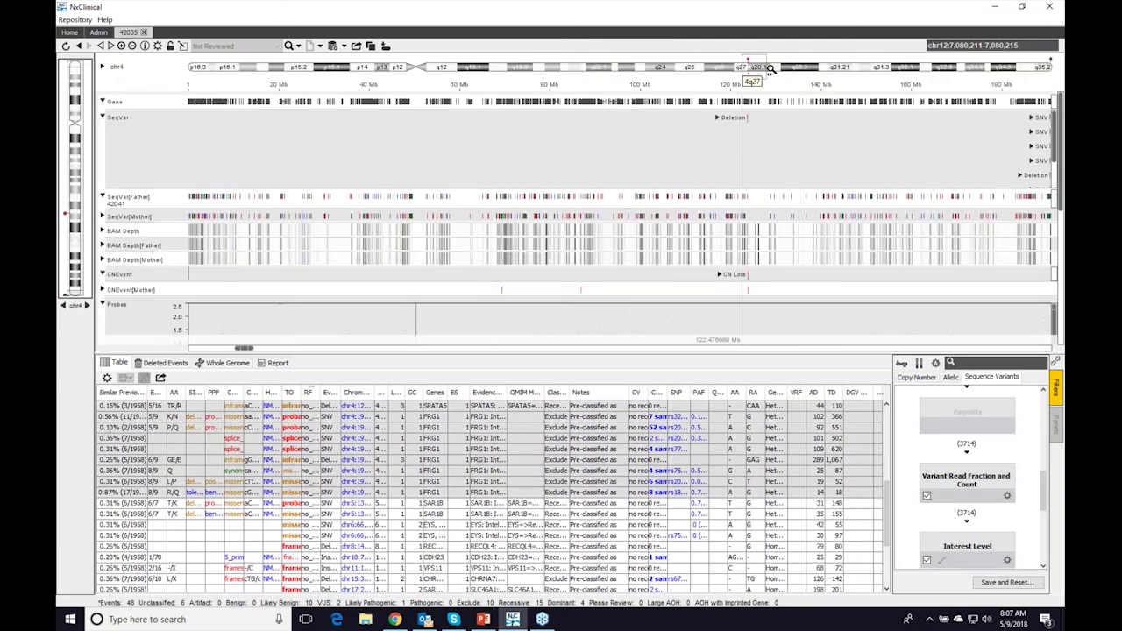
pyautogui.click(761, 70)
pyautogui.moveTo(424, 65); pyautogui.dragTo(587, 81)
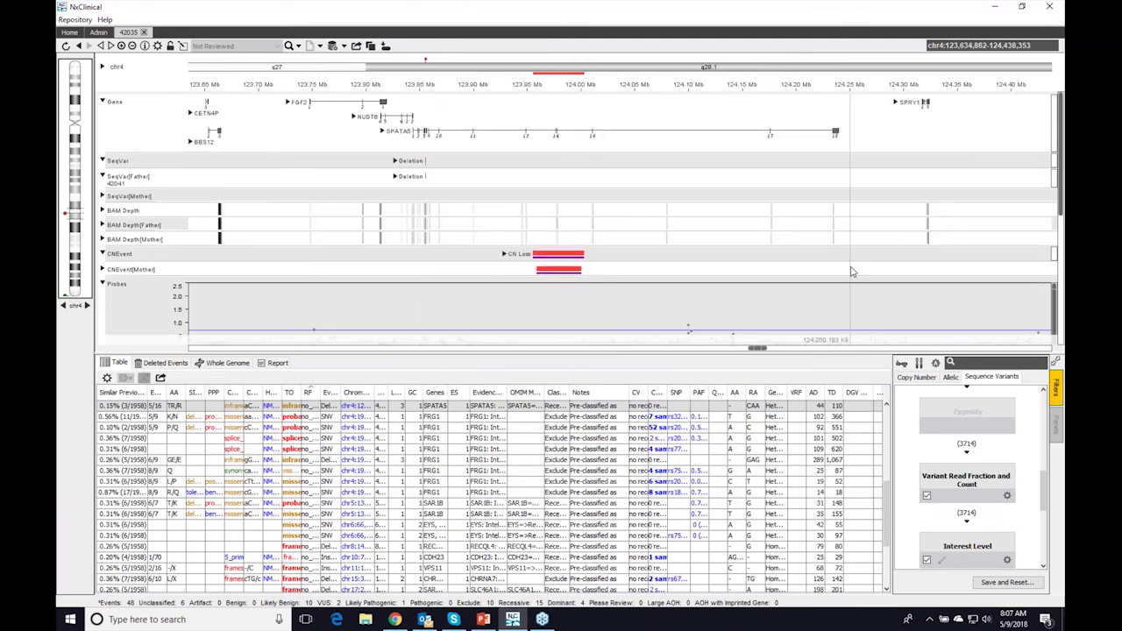
pyautogui.moveTo(539, 276)
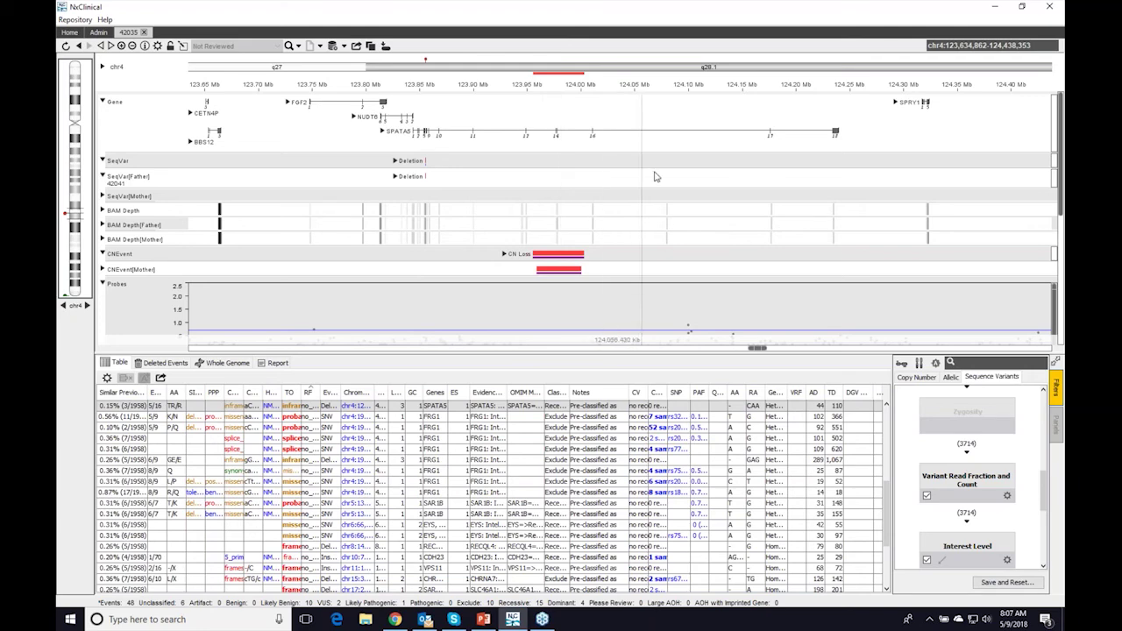
pyautogui.moveTo(663, 242)
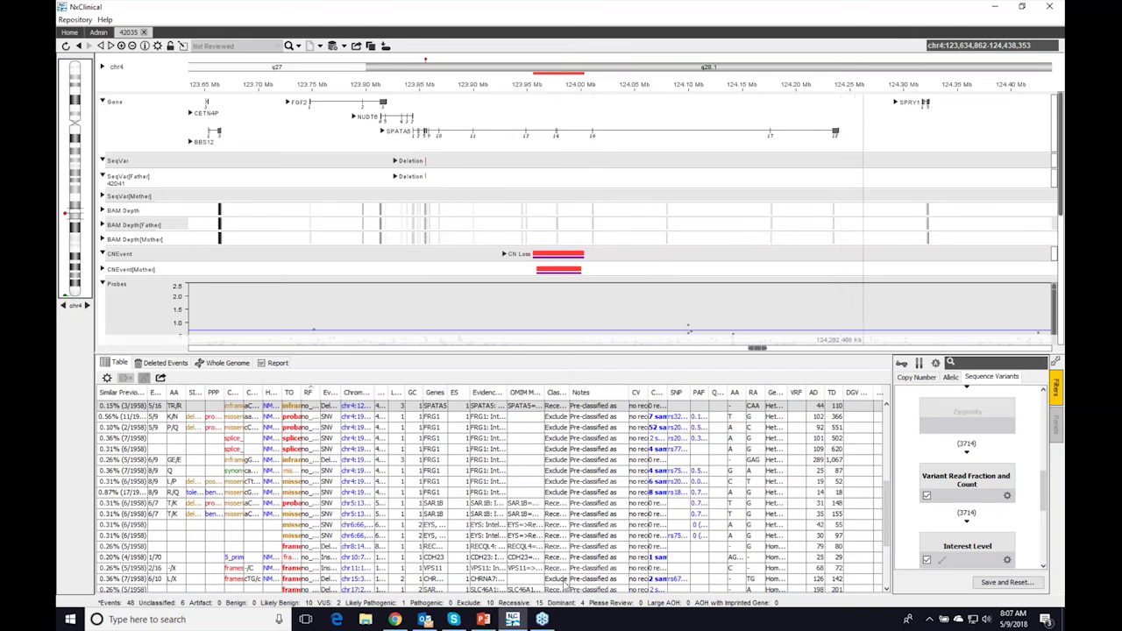
# Switch to PowerPoint to show the "Many other UI improvements and Fixes" slide, and return to NxClinical to view the Home page's sample layout
pyautogui.click(485, 620)
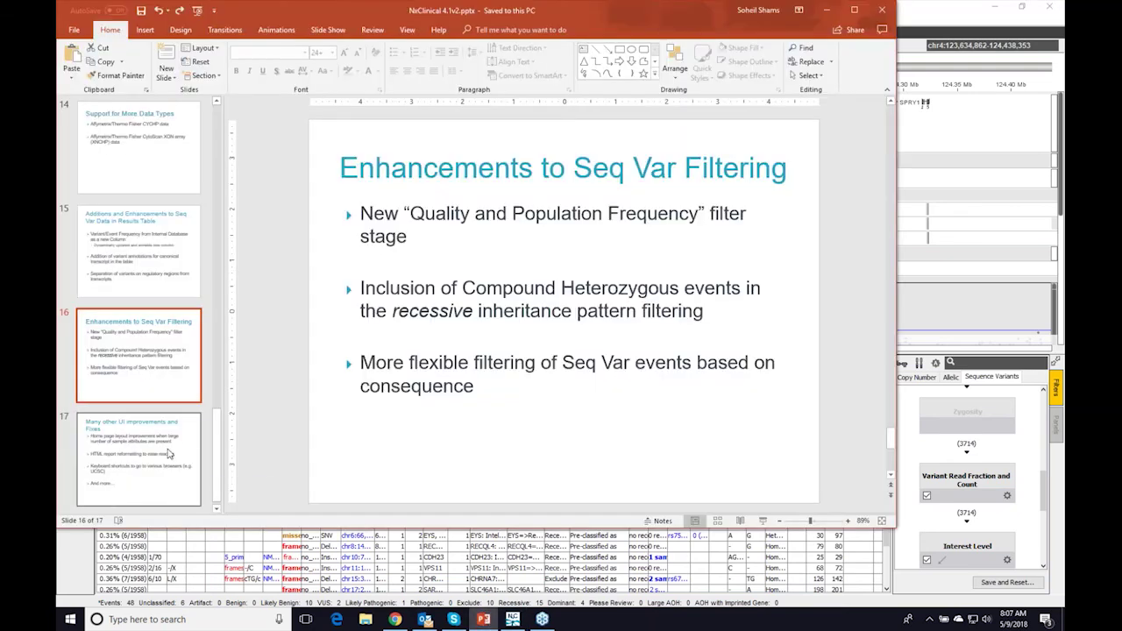
pyautogui.click(170, 453)
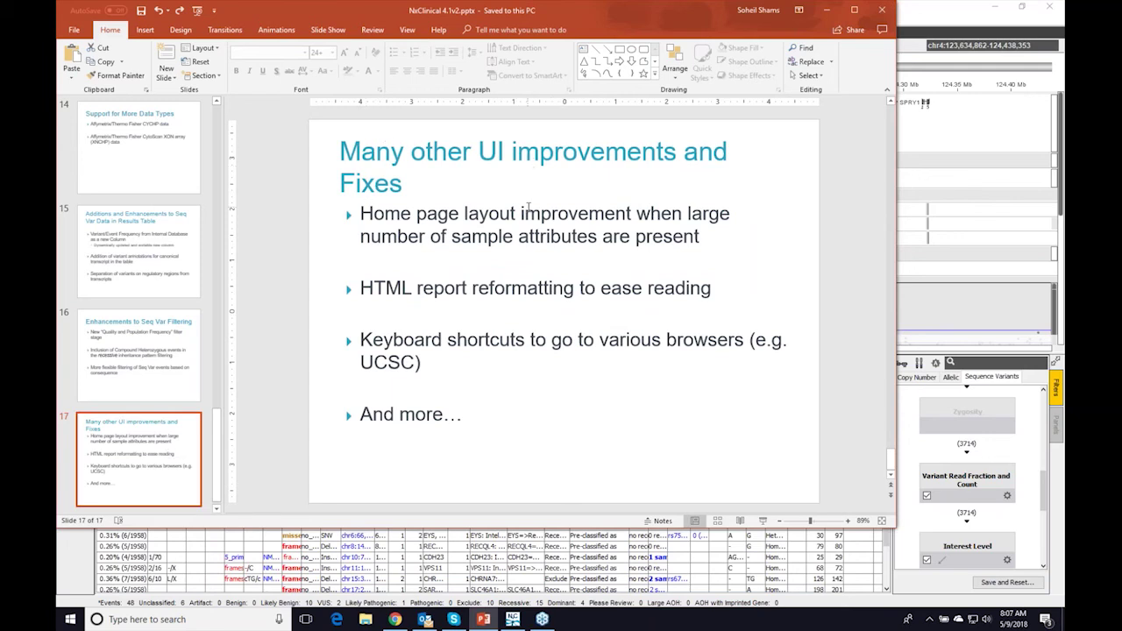
pyautogui.click(825, 11)
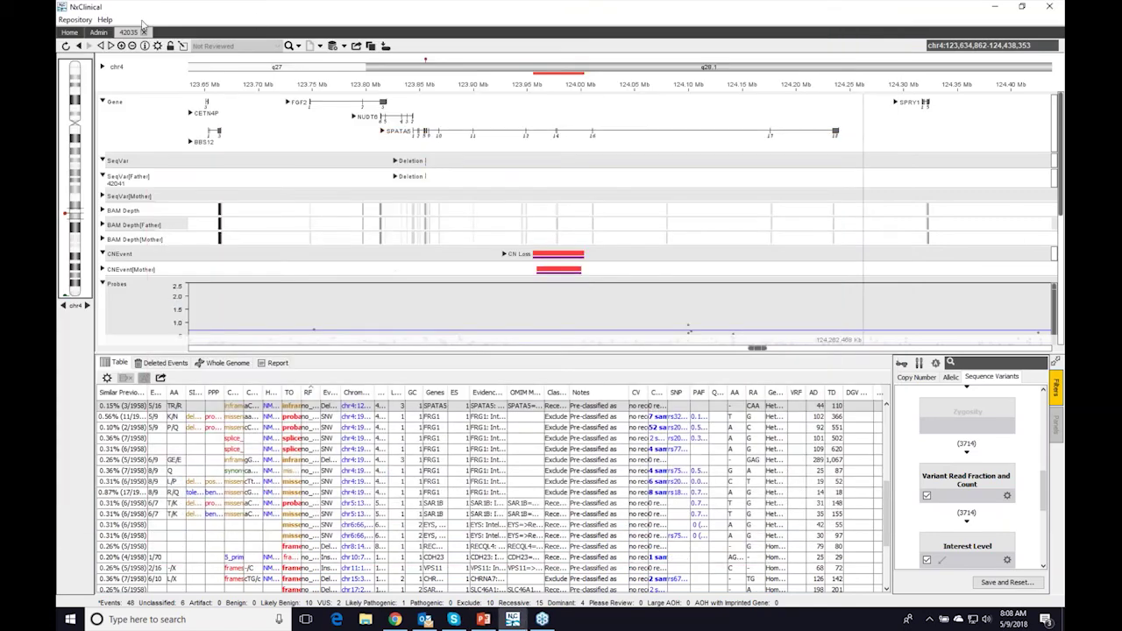
pyautogui.click(69, 33)
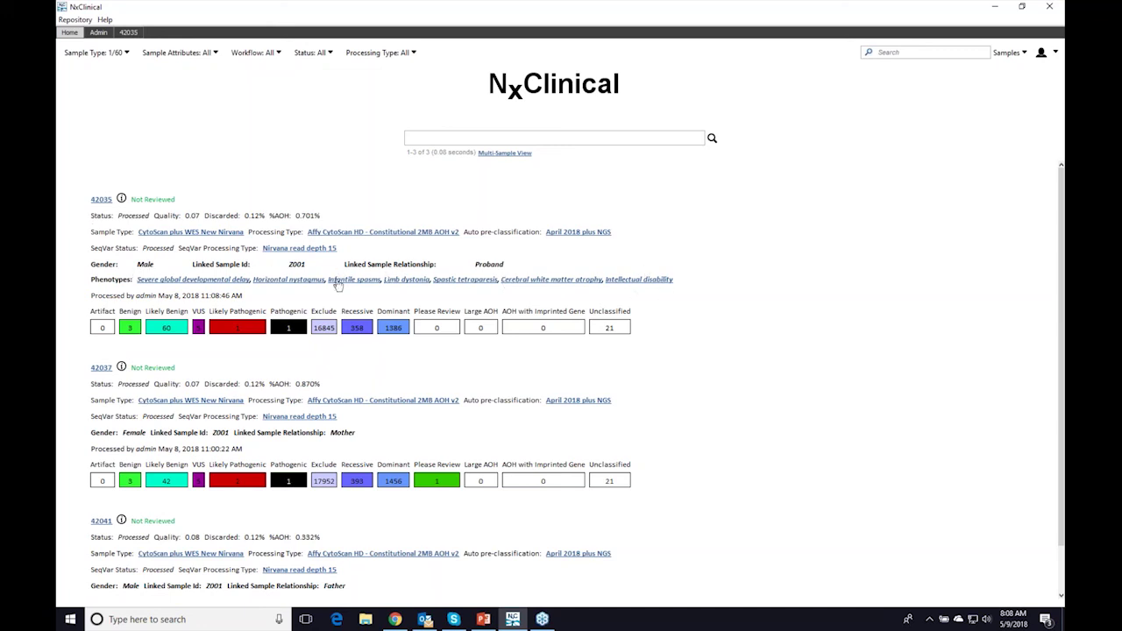
# Return to the open proband sample, select the SPATA5 deletion event, and show its details in the report view
pyautogui.click(128, 32)
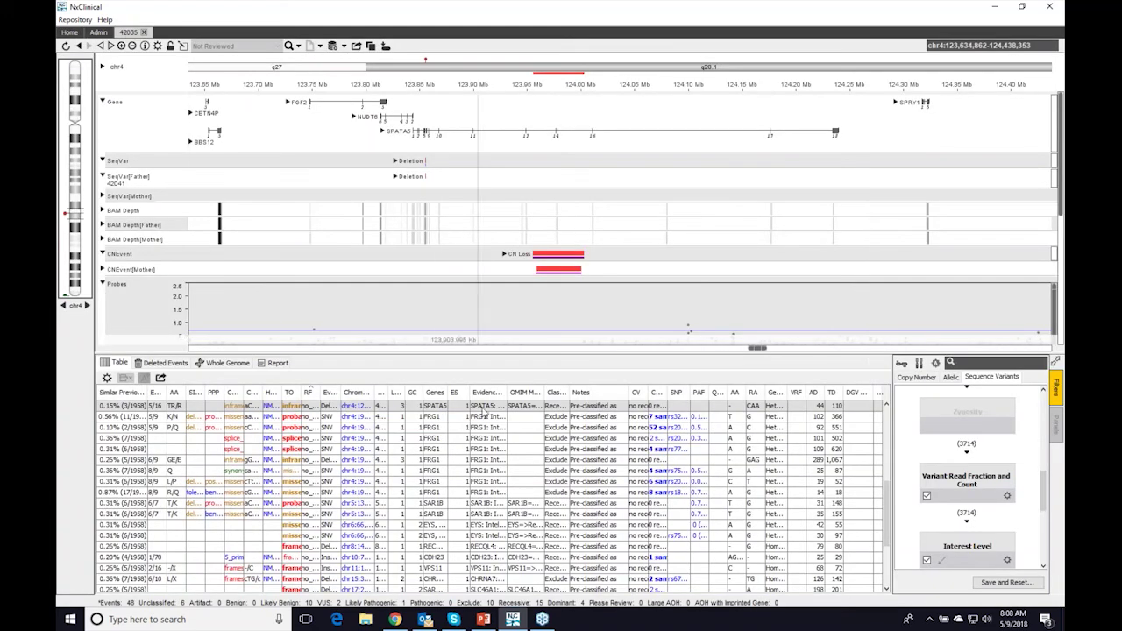
pyautogui.click(436, 408)
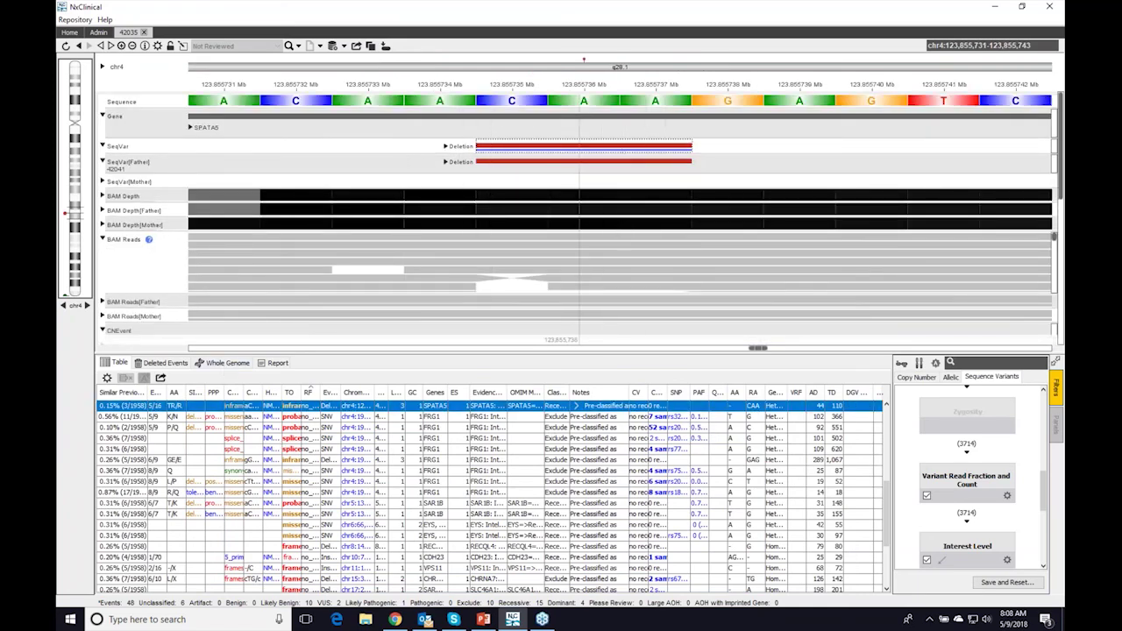
pyautogui.click(277, 363)
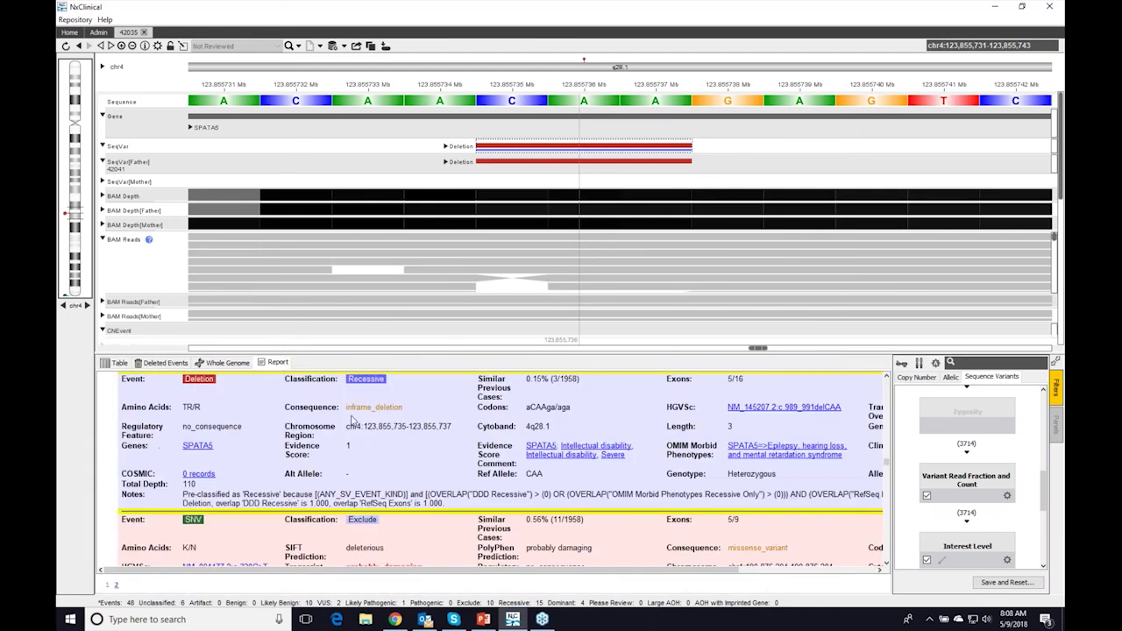